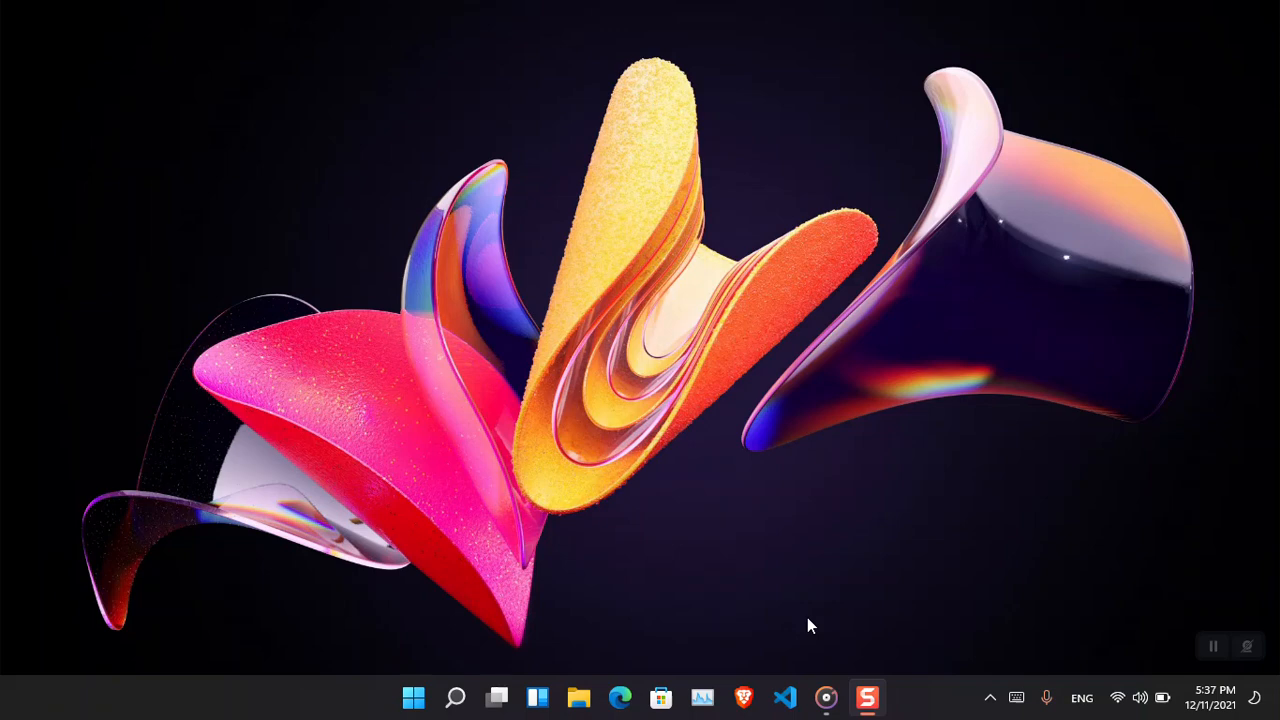
# Open Windows Update settings, resume the paused updates and pause them again for one week.
pyautogui.press('super+x')
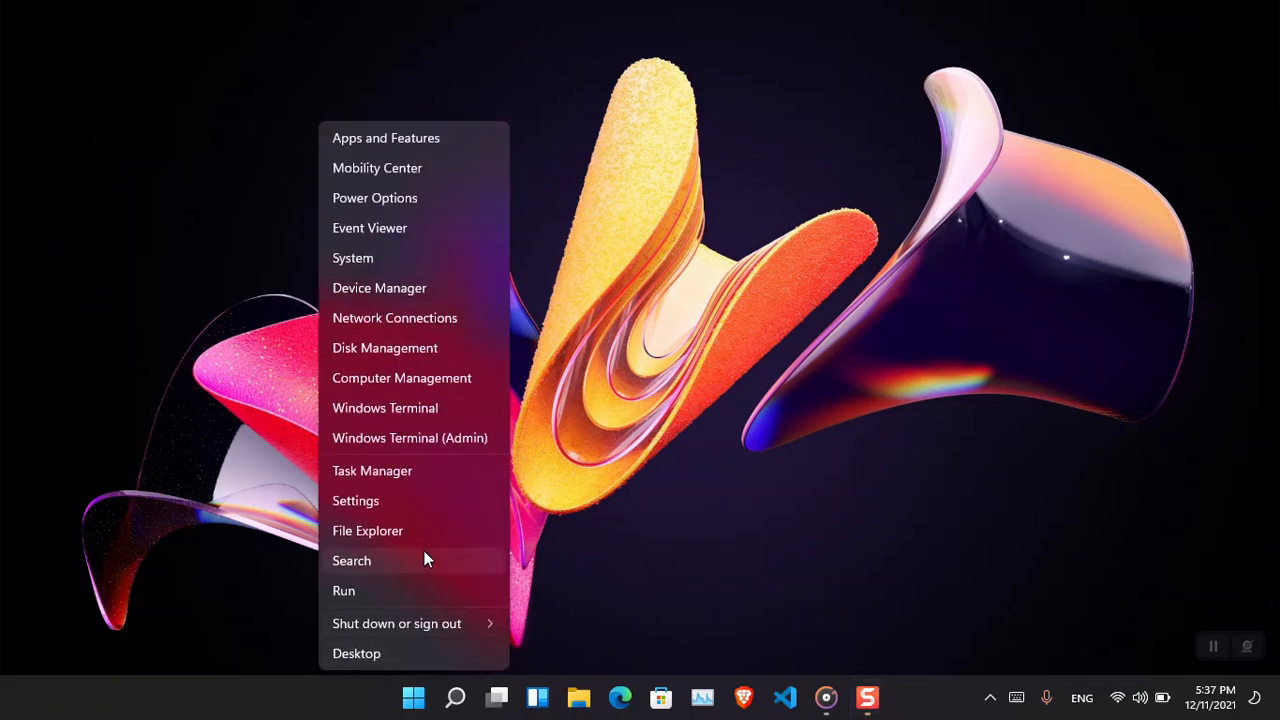
pyautogui.click(443, 507)
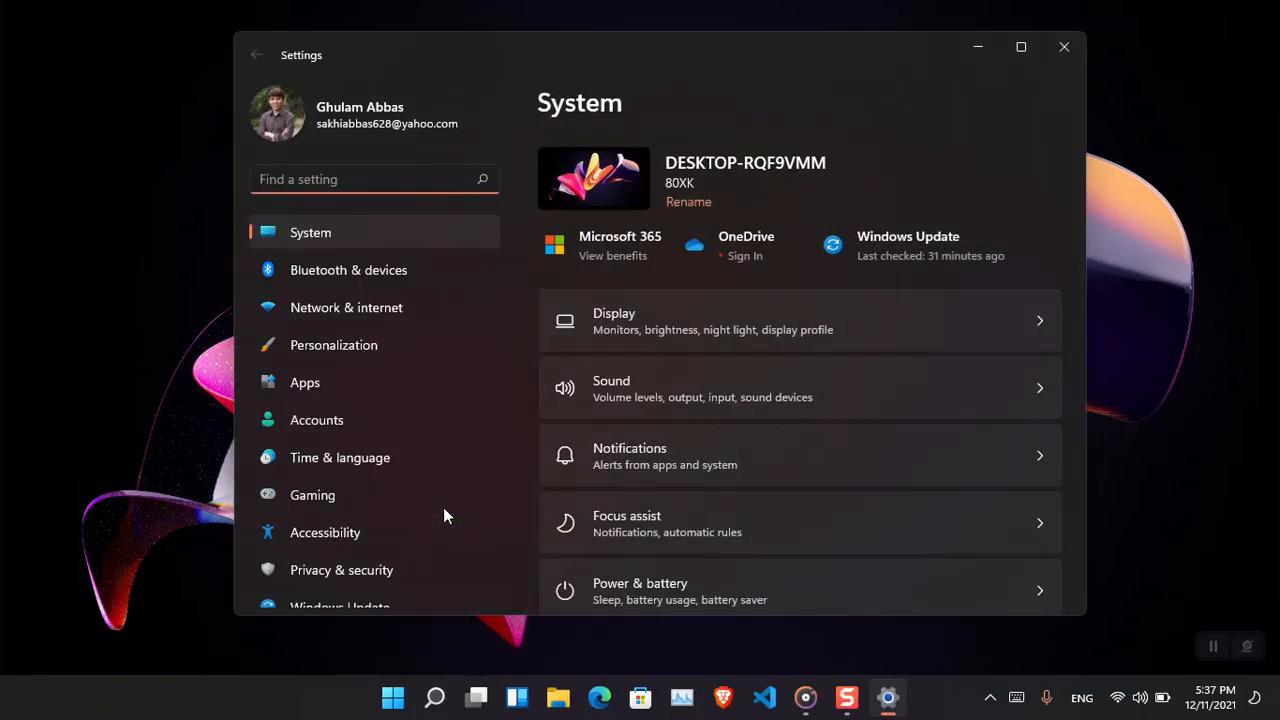
pyautogui.scroll(-1, 509, 449)
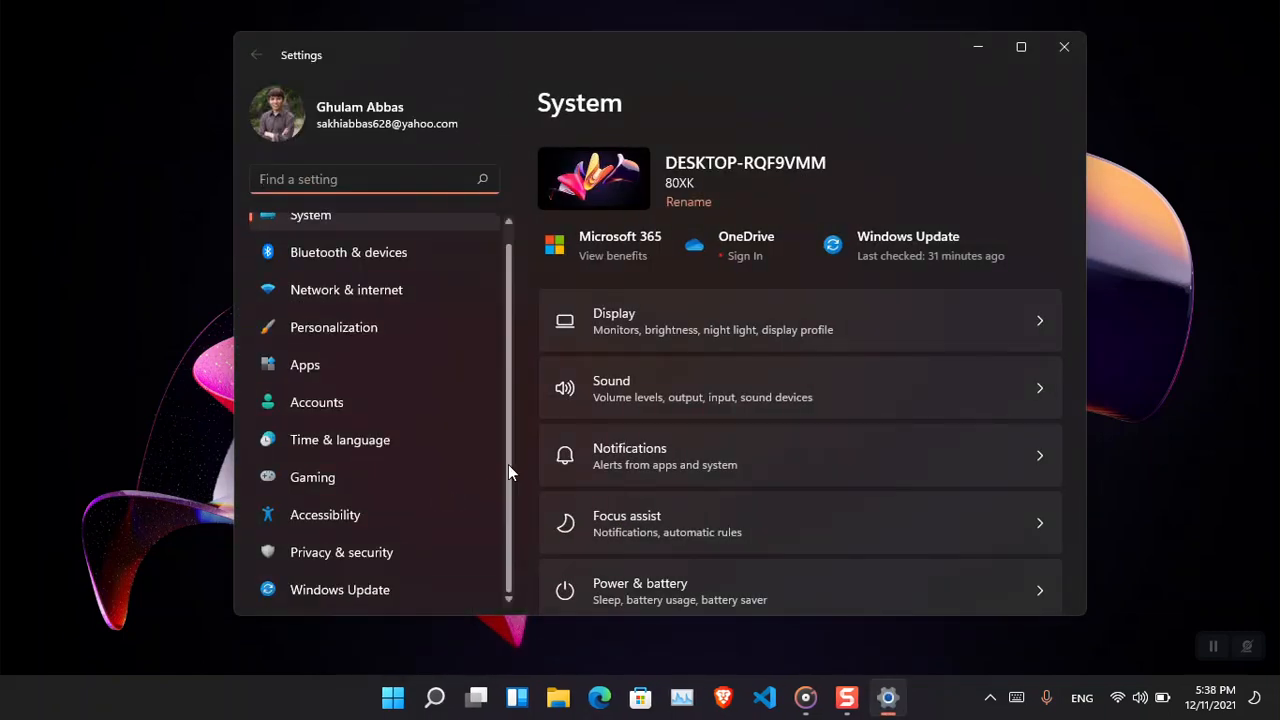
pyautogui.click(412, 588)
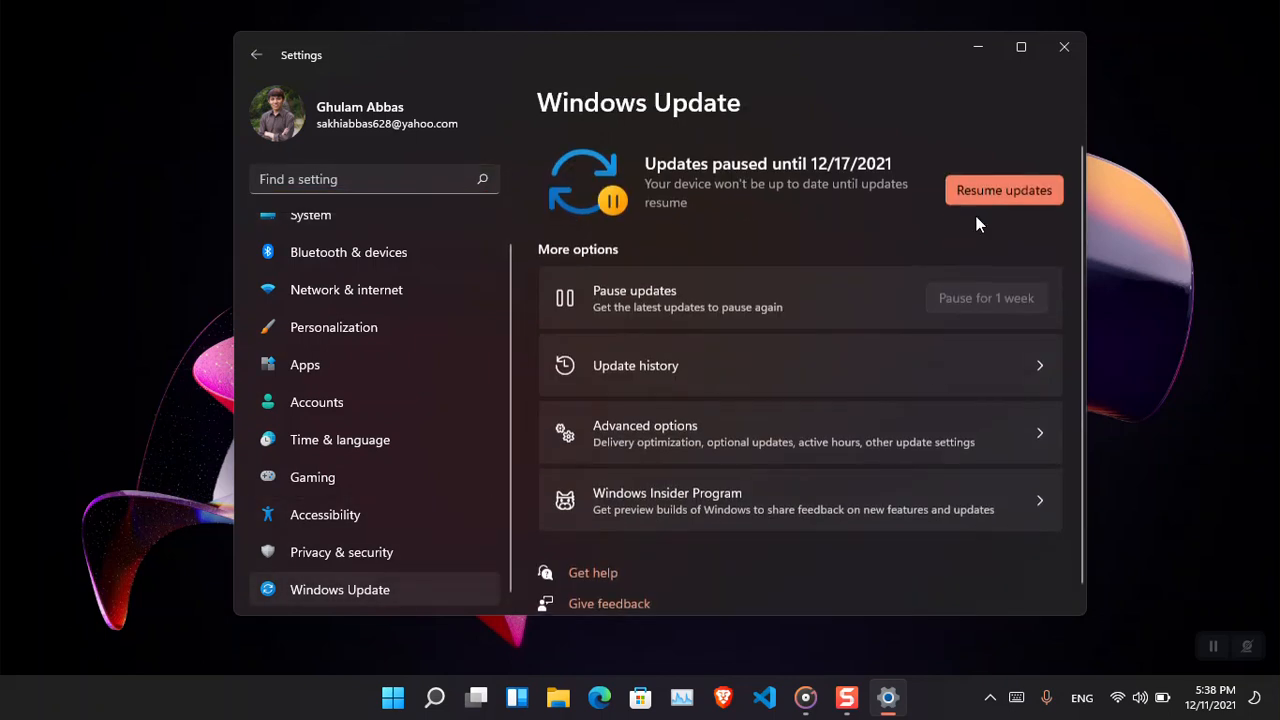
pyautogui.click(1020, 190)
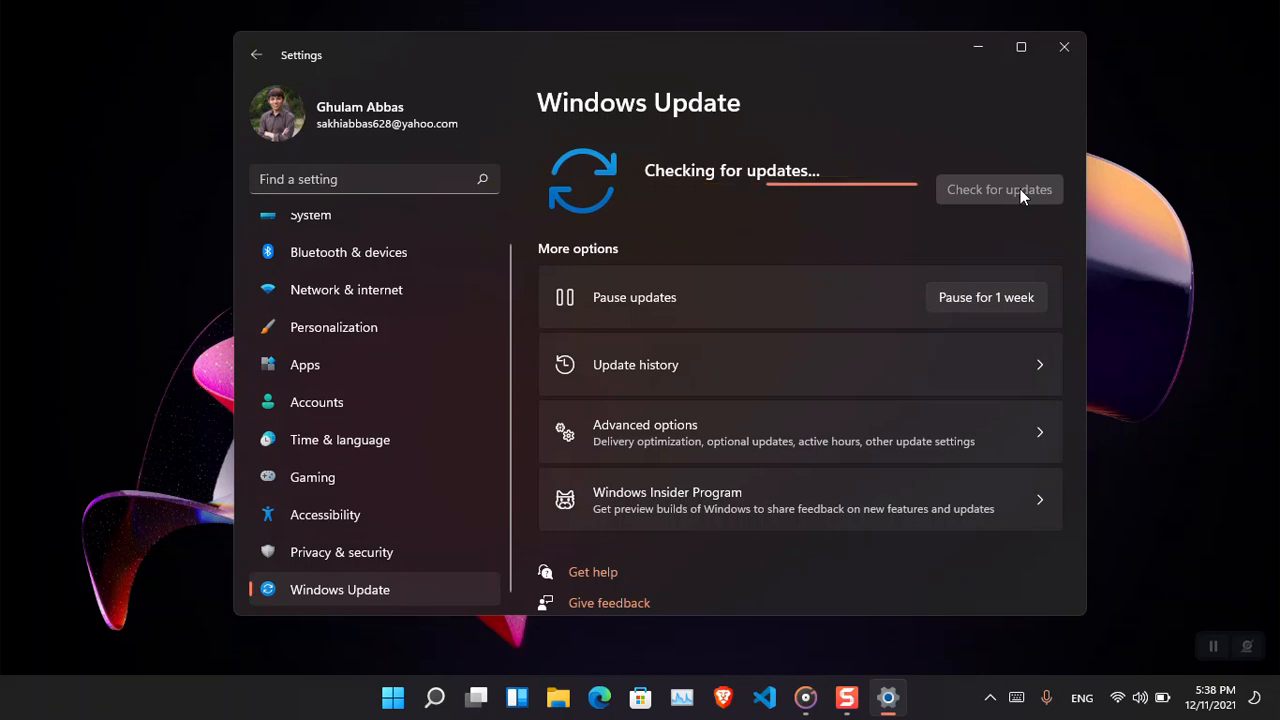
pyautogui.click(975, 304)
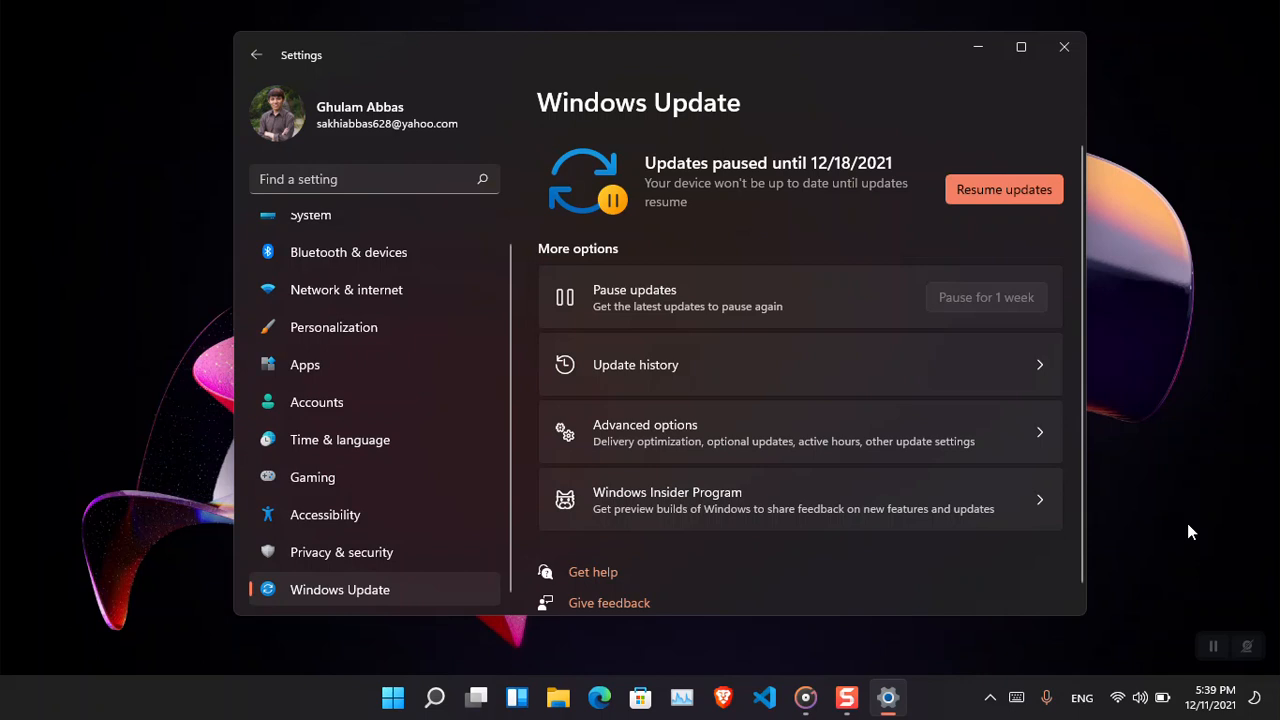
# Open the connected Wi-Fi network's properties and its data usage page.
pyautogui.click(411, 292)
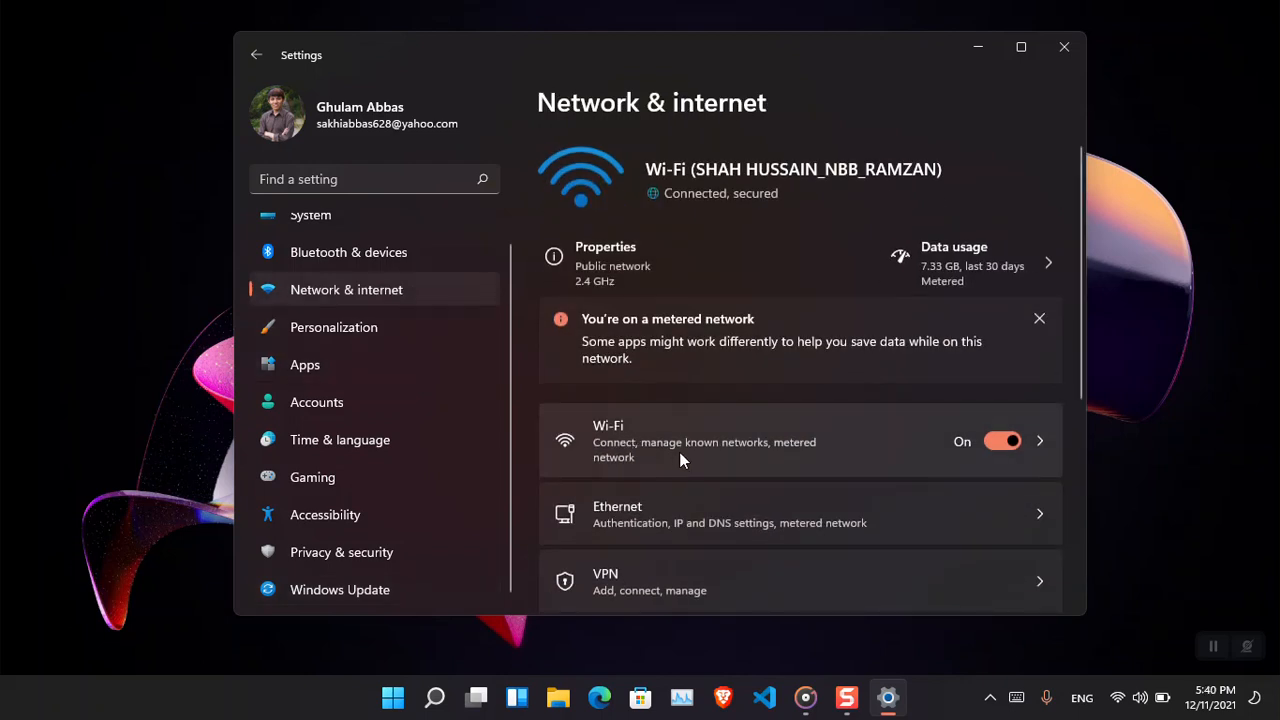
pyautogui.click(679, 459)
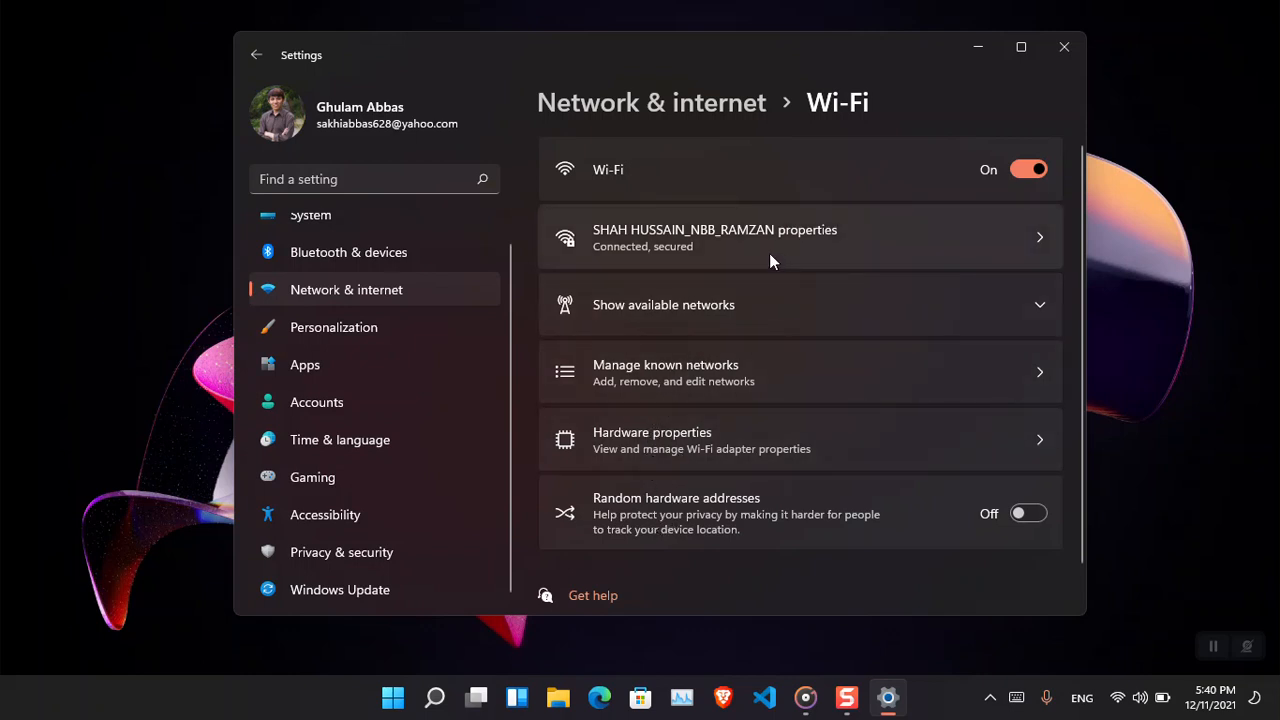
pyautogui.click(737, 252)
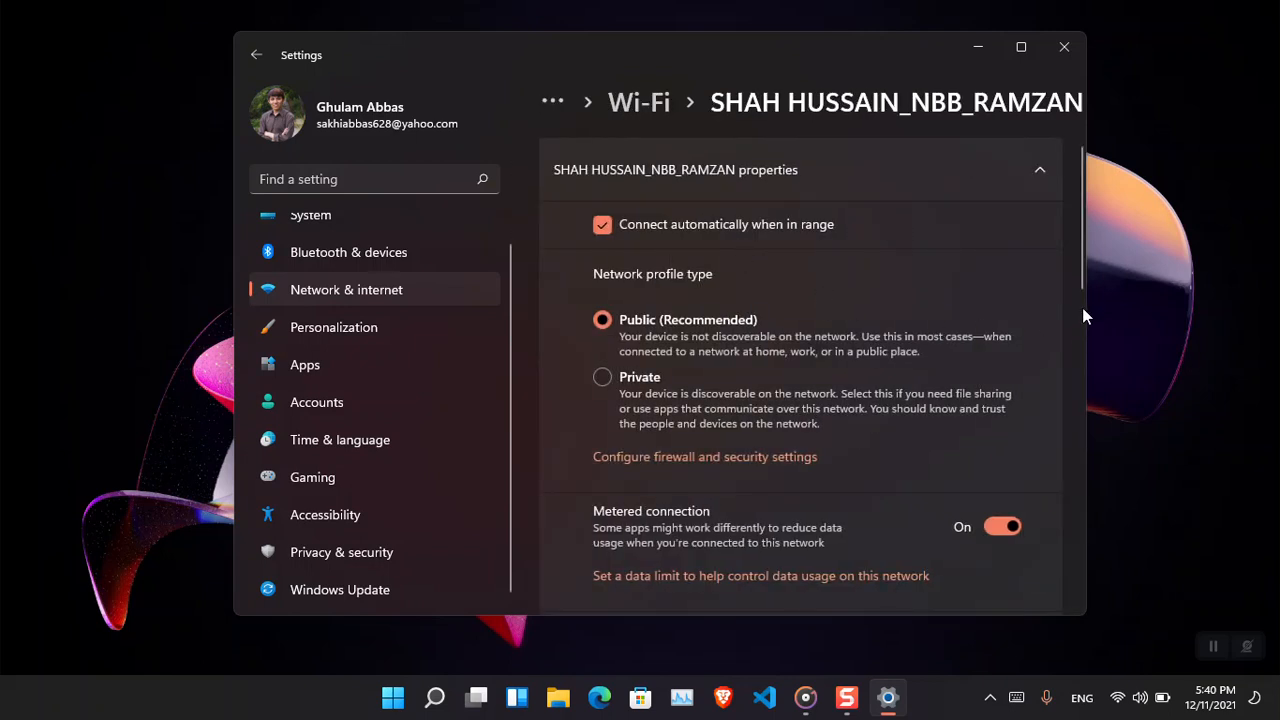
pyautogui.scroll(-3, 1080, 285)
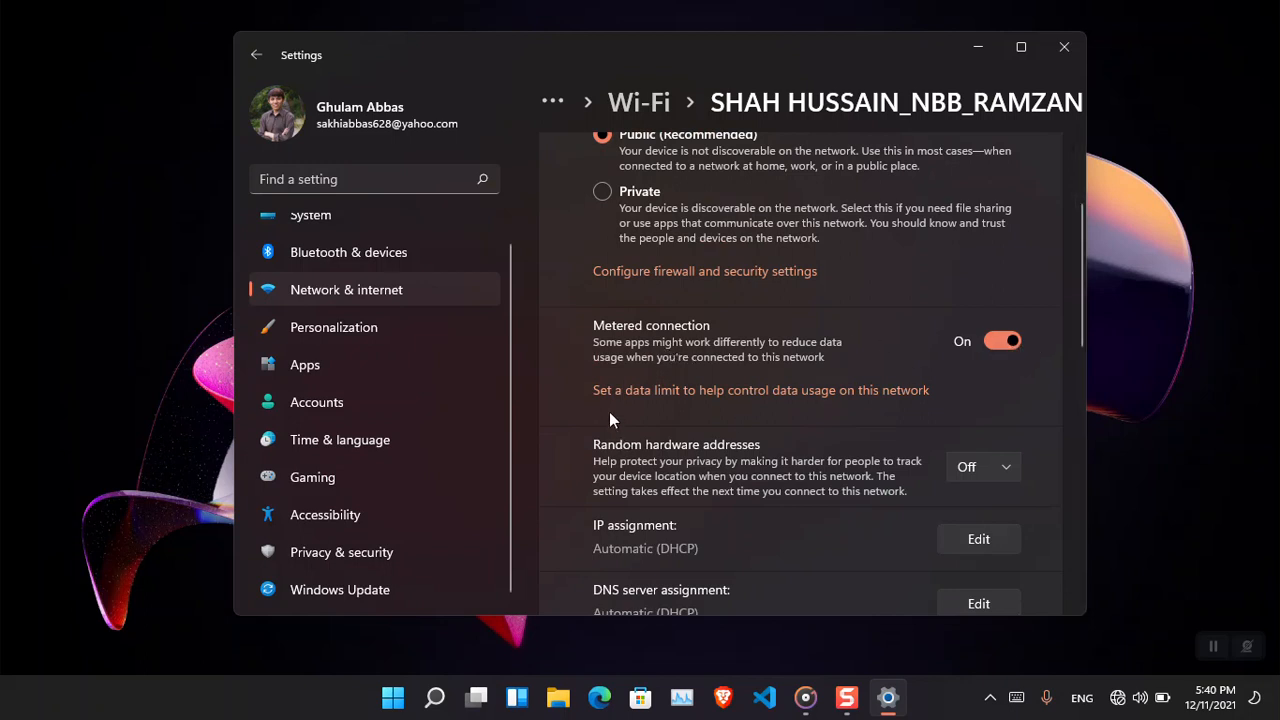
pyautogui.click(684, 395)
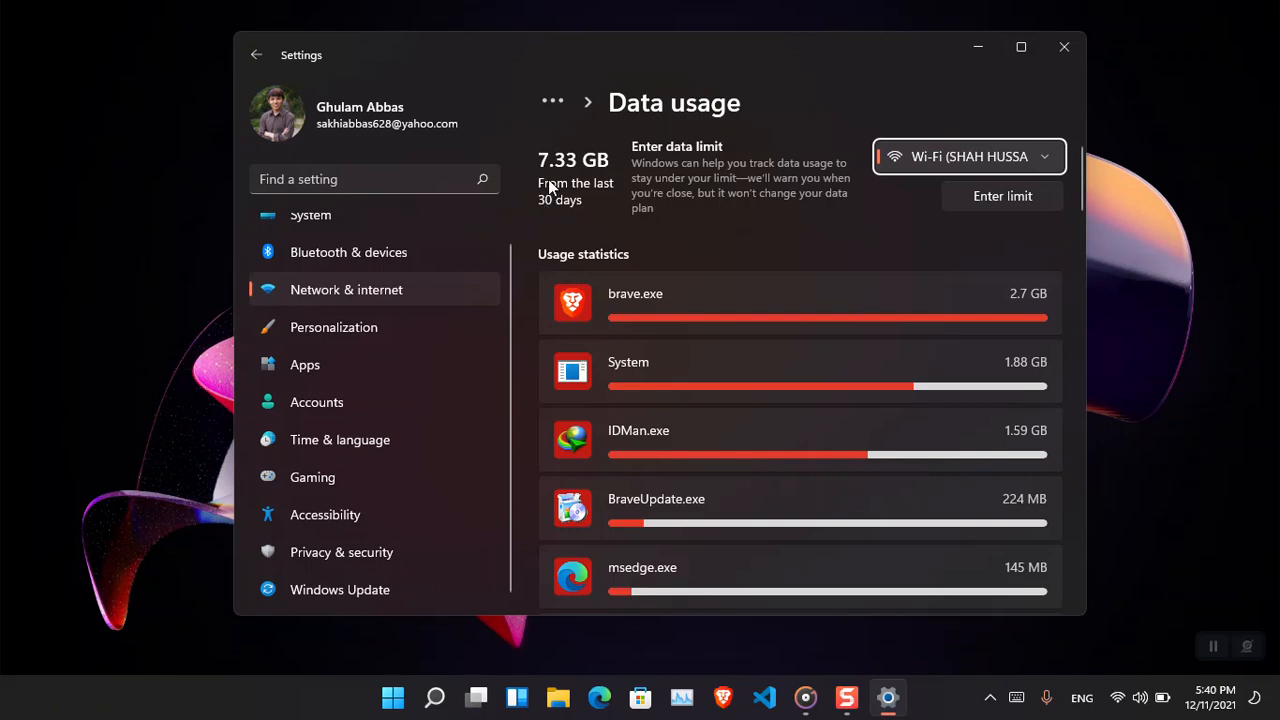
# Turn off Metered connection in the connected Wi-Fi network's properties.
pyautogui.click(1032, 48)
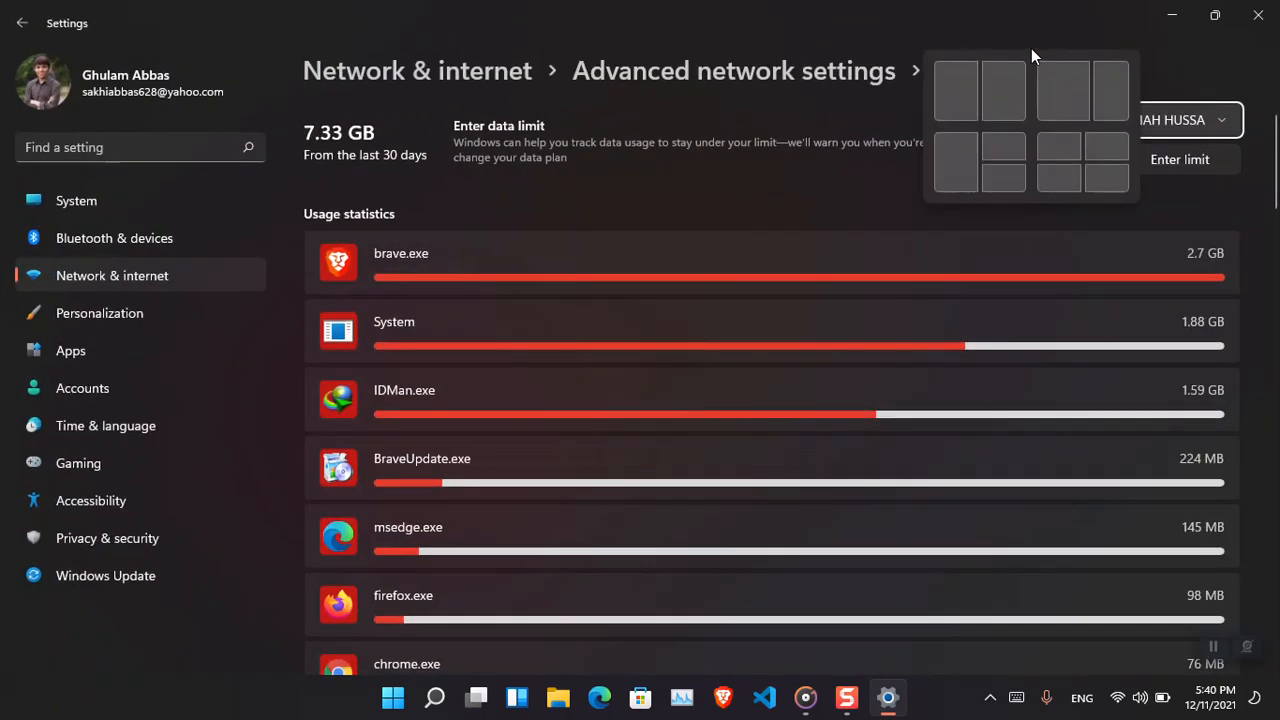
pyautogui.click(668, 72)
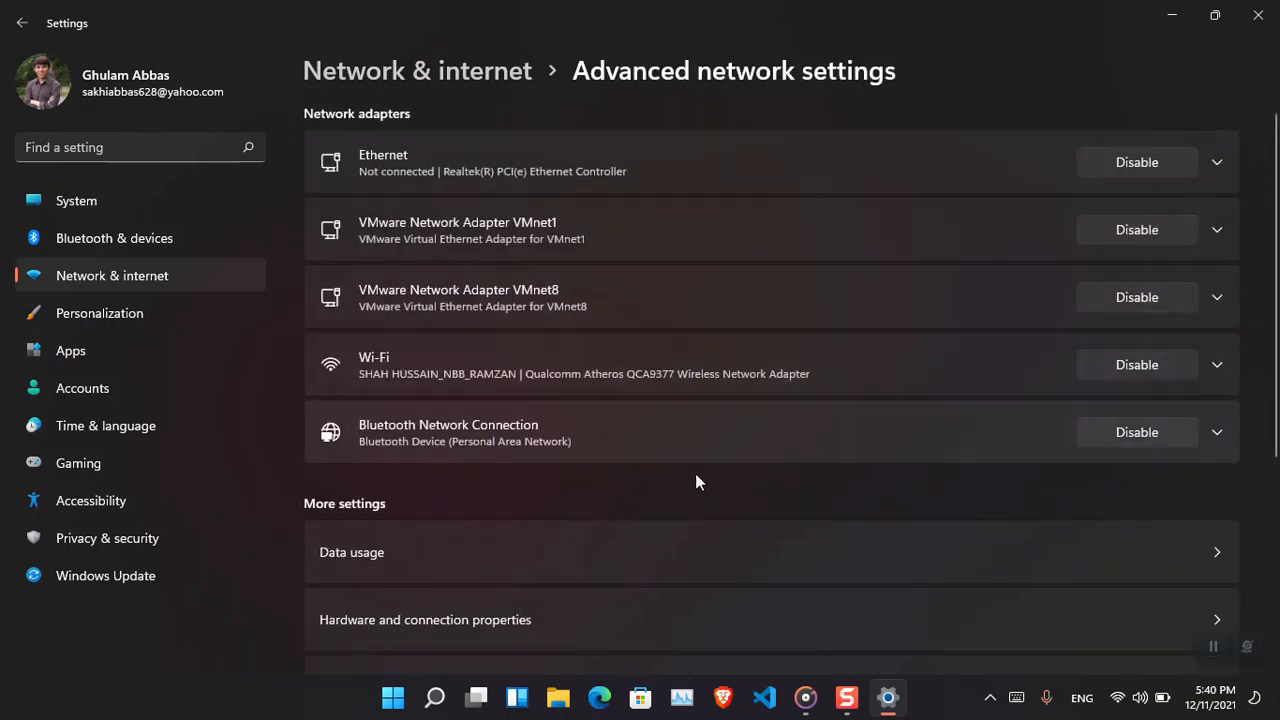
pyautogui.click(187, 272)
pyautogui.click(587, 304)
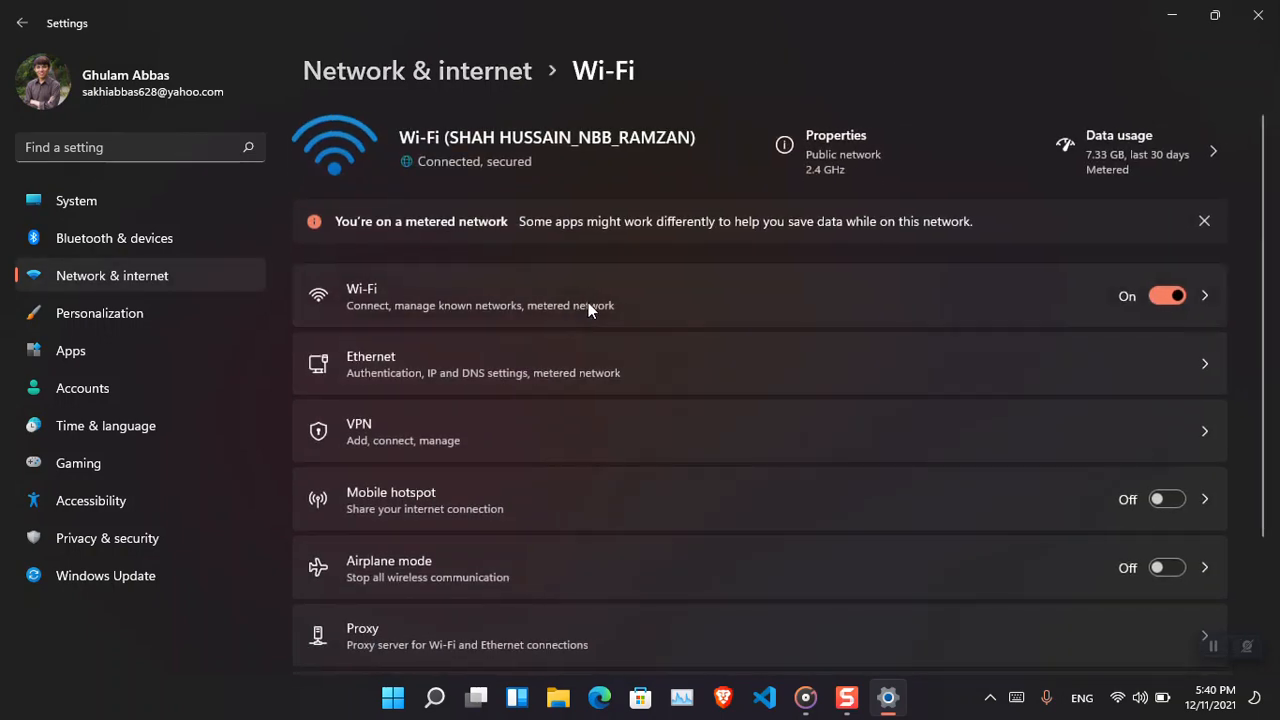
pyautogui.click(606, 204)
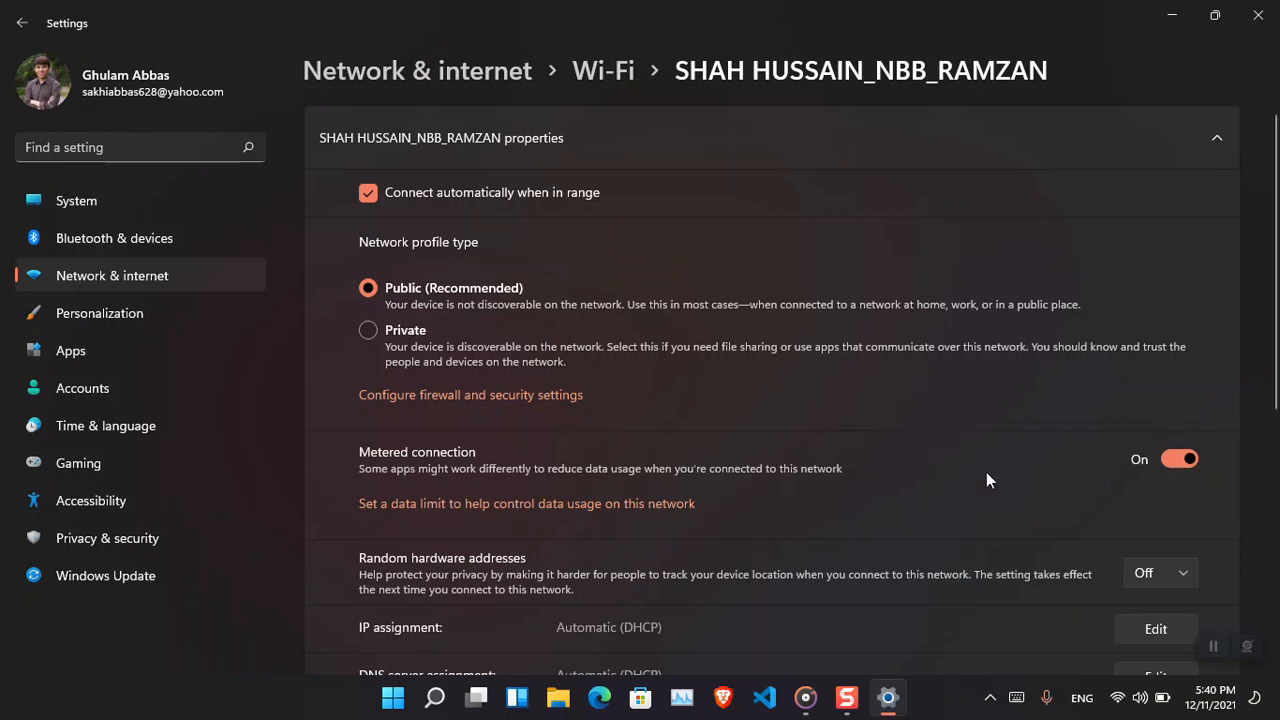
pyautogui.click(1183, 464)
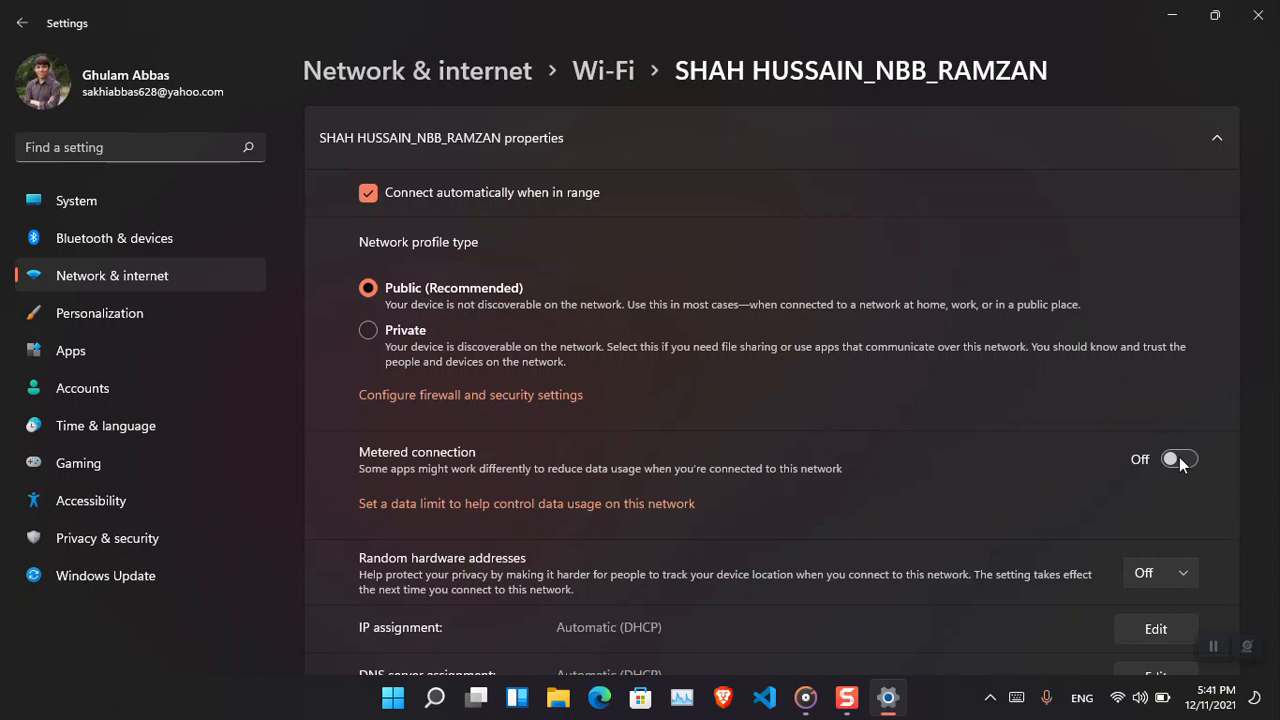
# Review the Wi-Fi page and Windows Update advanced options, then close Settings.
pyautogui.click(172, 276)
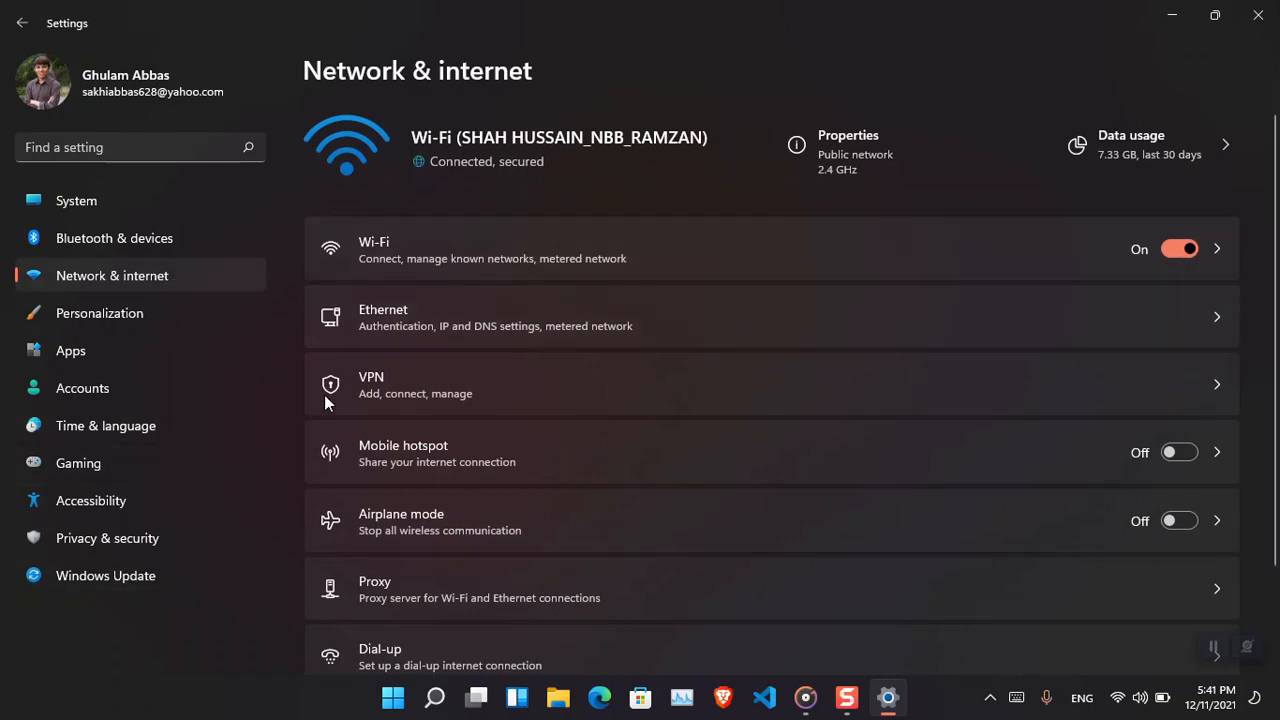
pyautogui.click(512, 268)
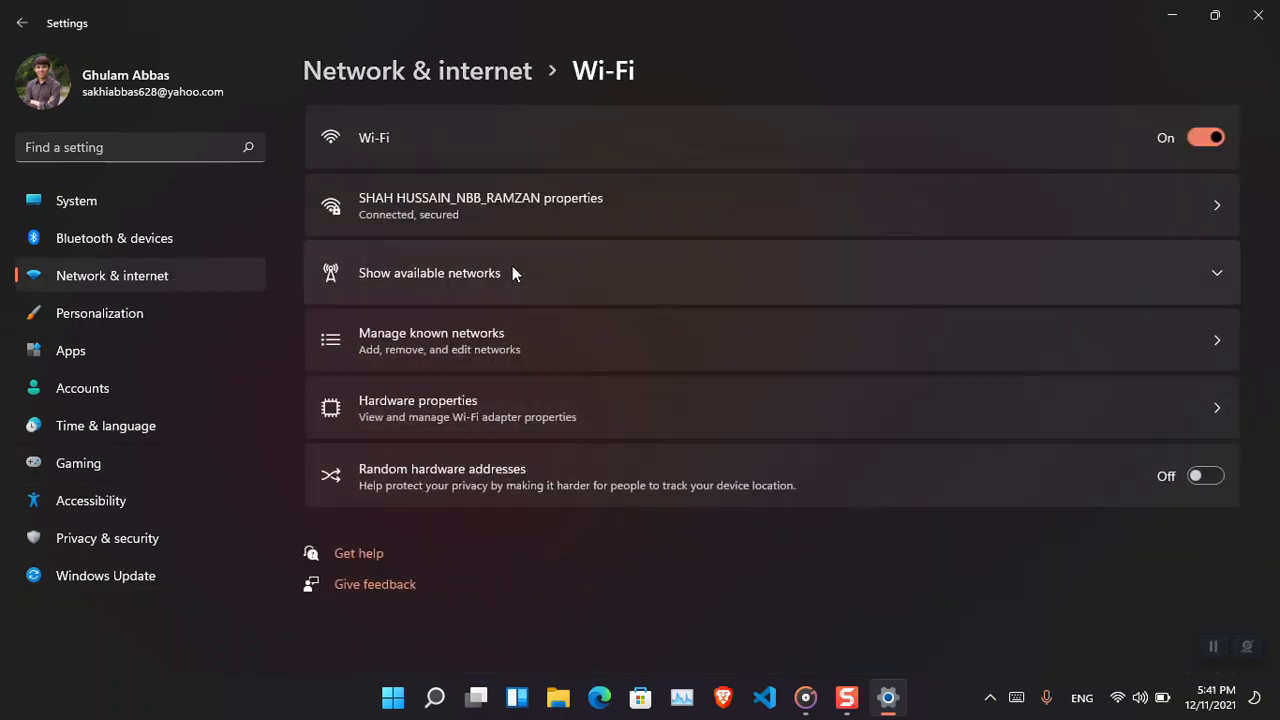
pyautogui.click(134, 580)
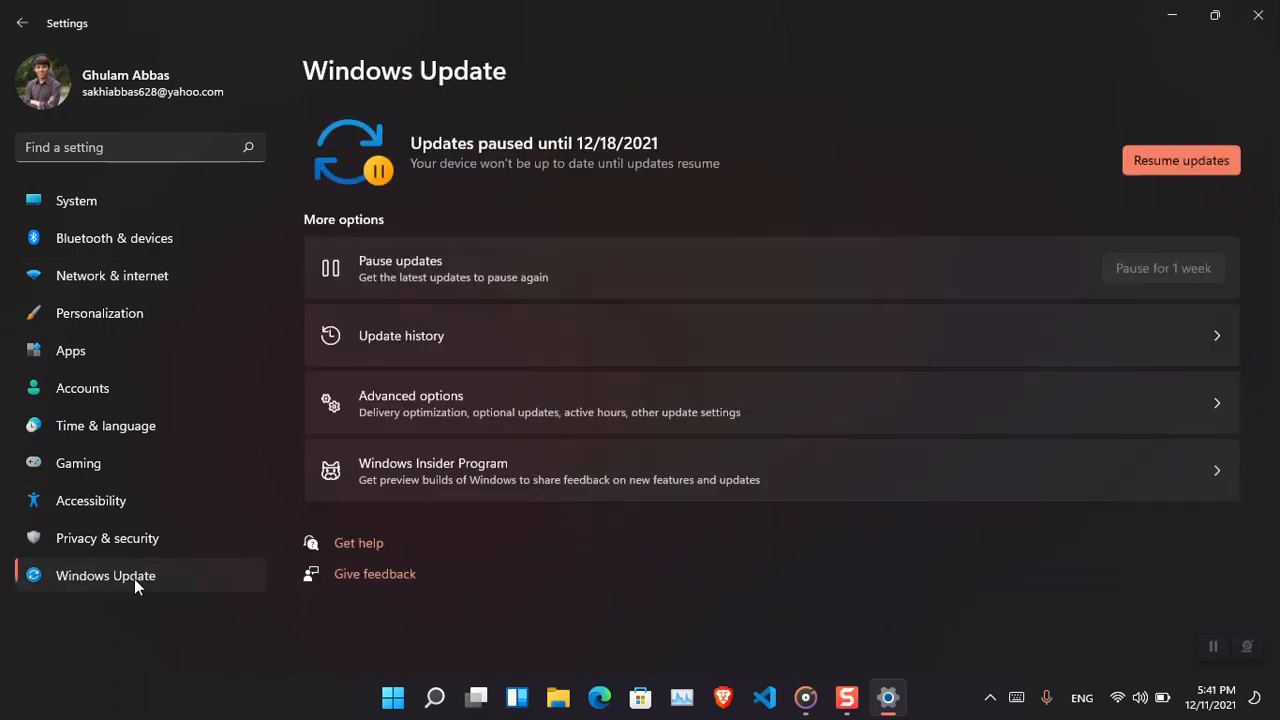
pyautogui.click(559, 401)
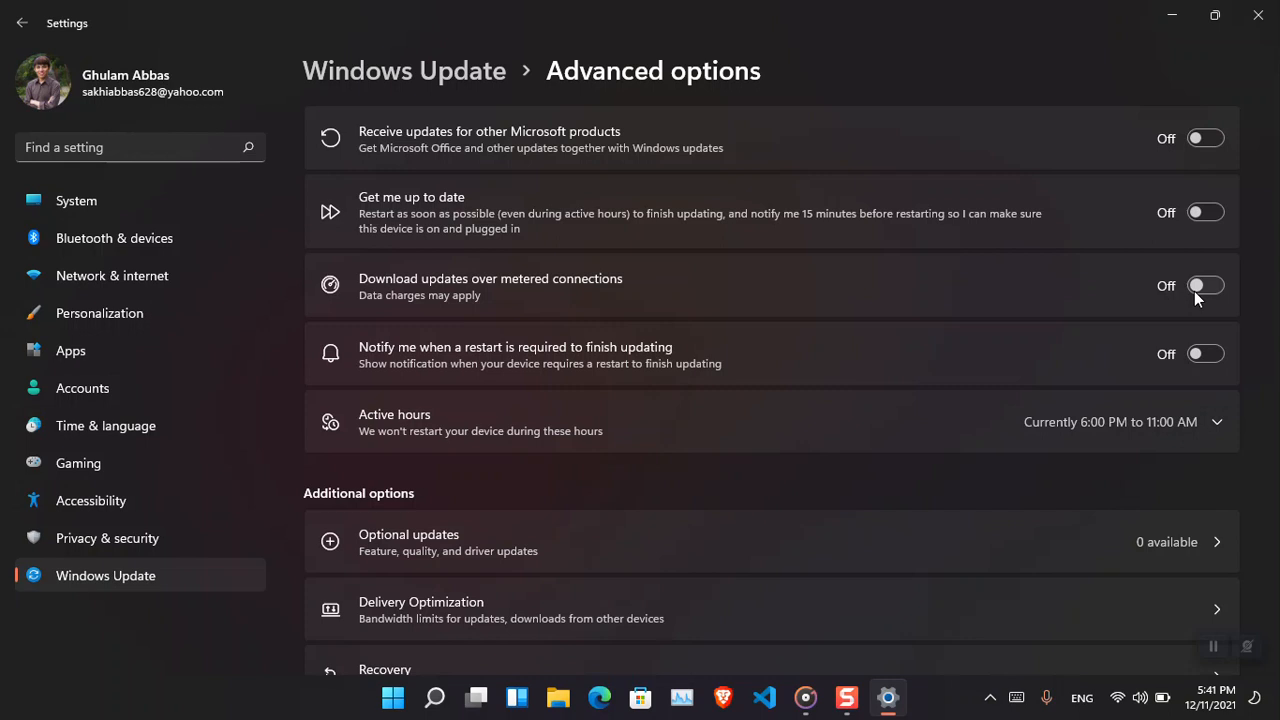
pyautogui.click(1214, 20)
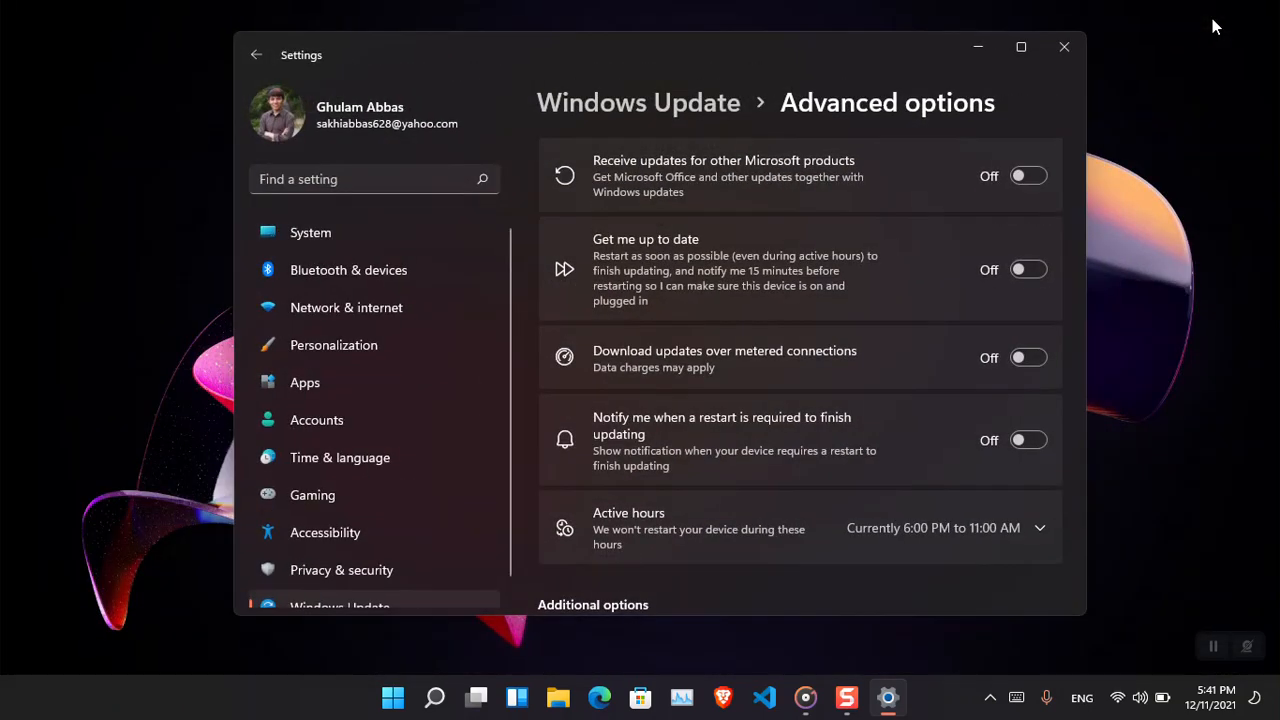
pyautogui.click(1064, 50)
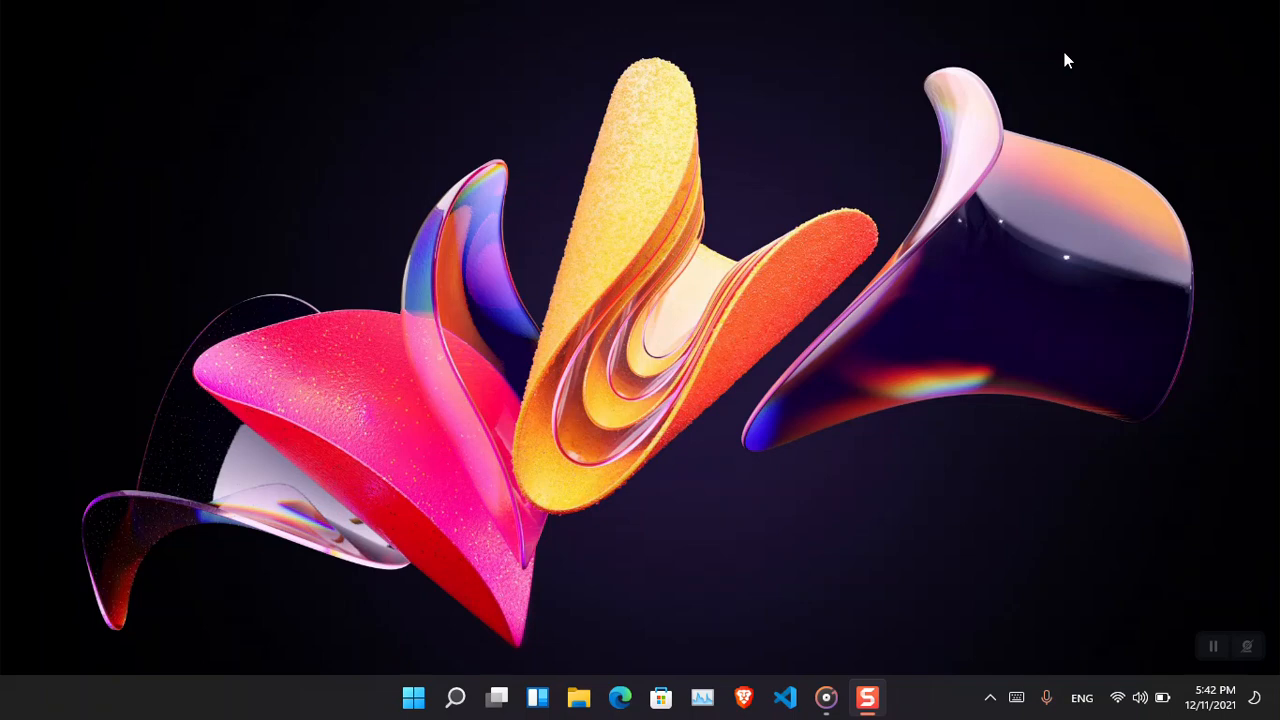
# Open Registry Editor and go to HKEY_LOCAL_MACHINE\SOFTWARE\Policies\Microsoft\Windows.
pyautogui.press('super')
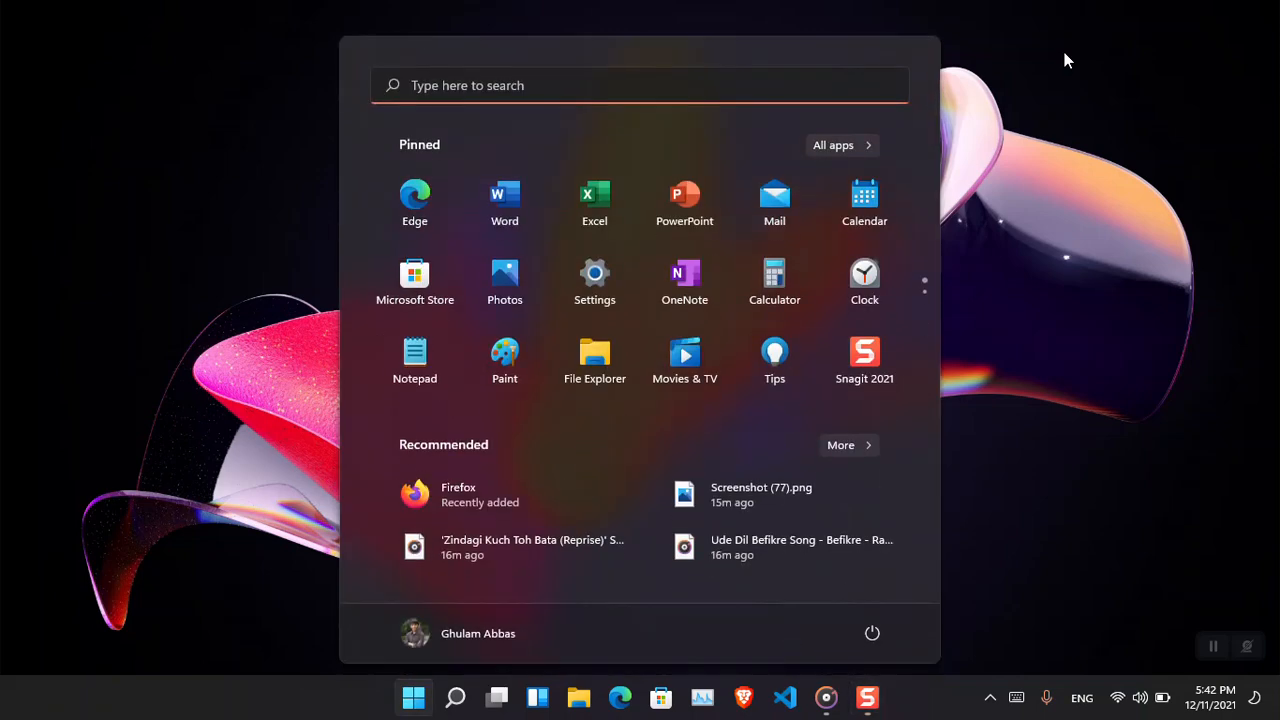
pyautogui.write('regedit')
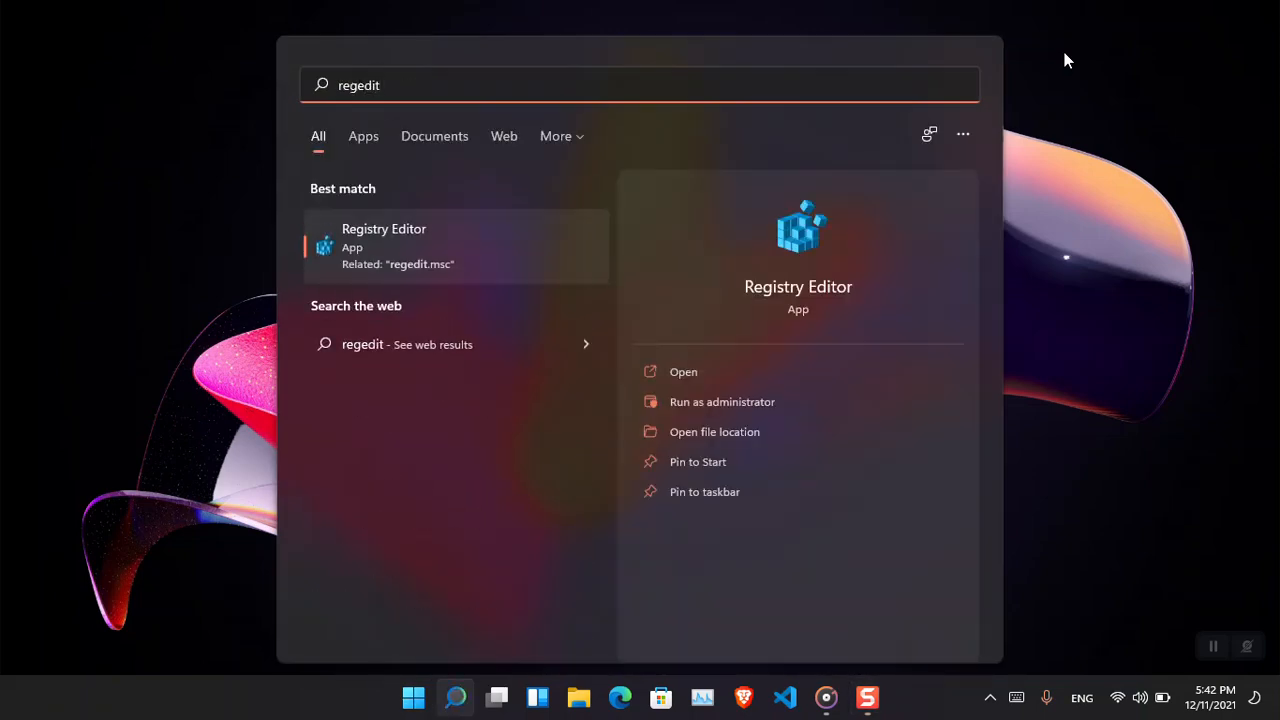
pyautogui.press('Return')
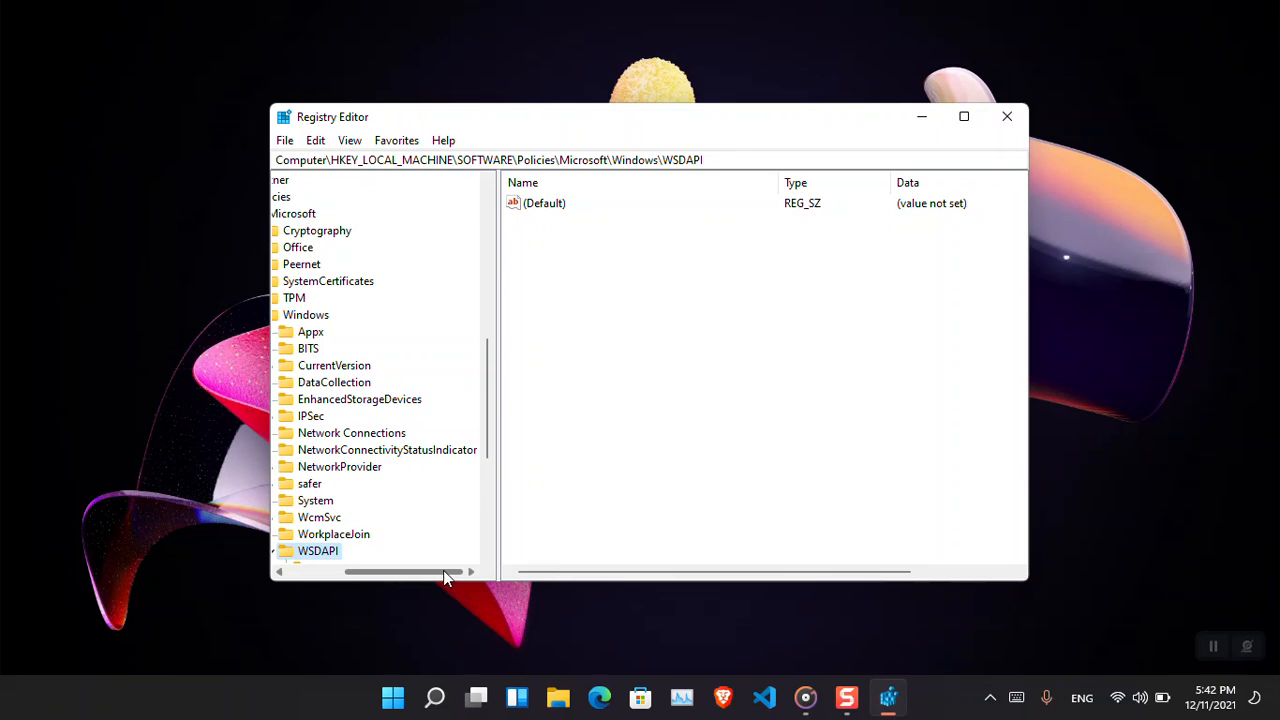
pyautogui.moveTo(443, 572); pyautogui.dragTo(398, 572)
pyautogui.click(390, 315)
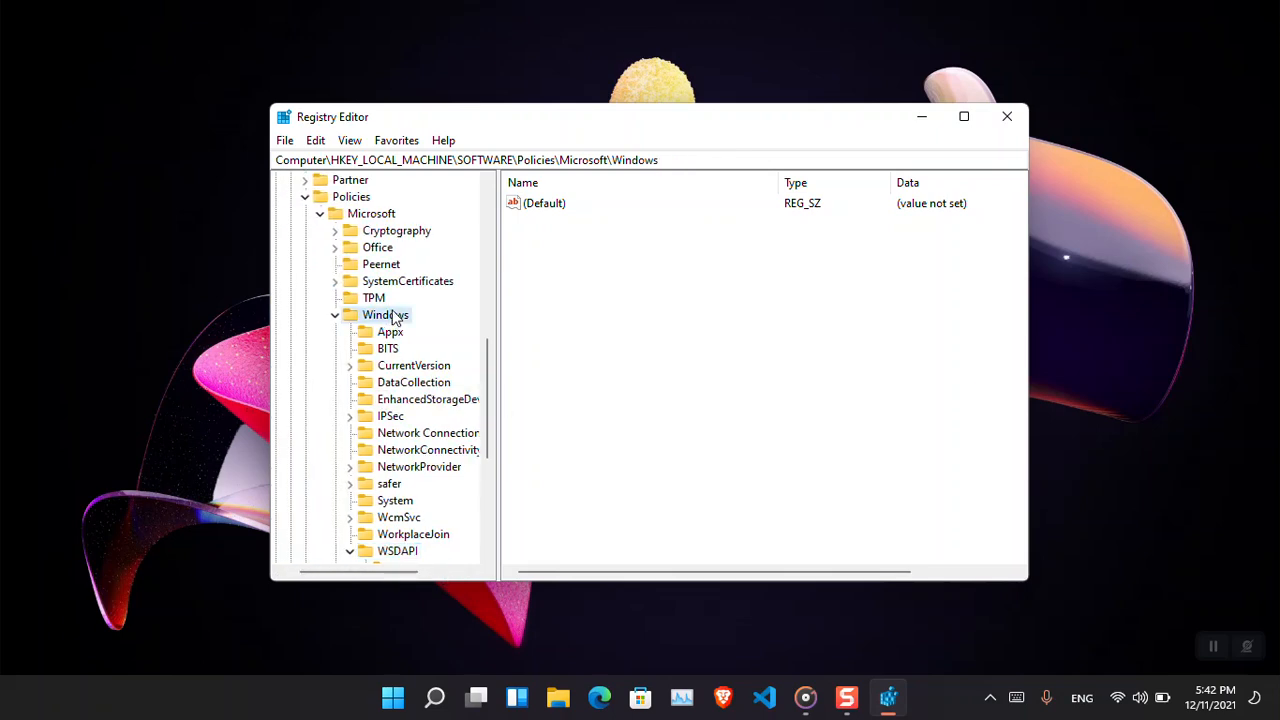
pyautogui.moveTo(686, 160); pyautogui.dragTo(240, 180)
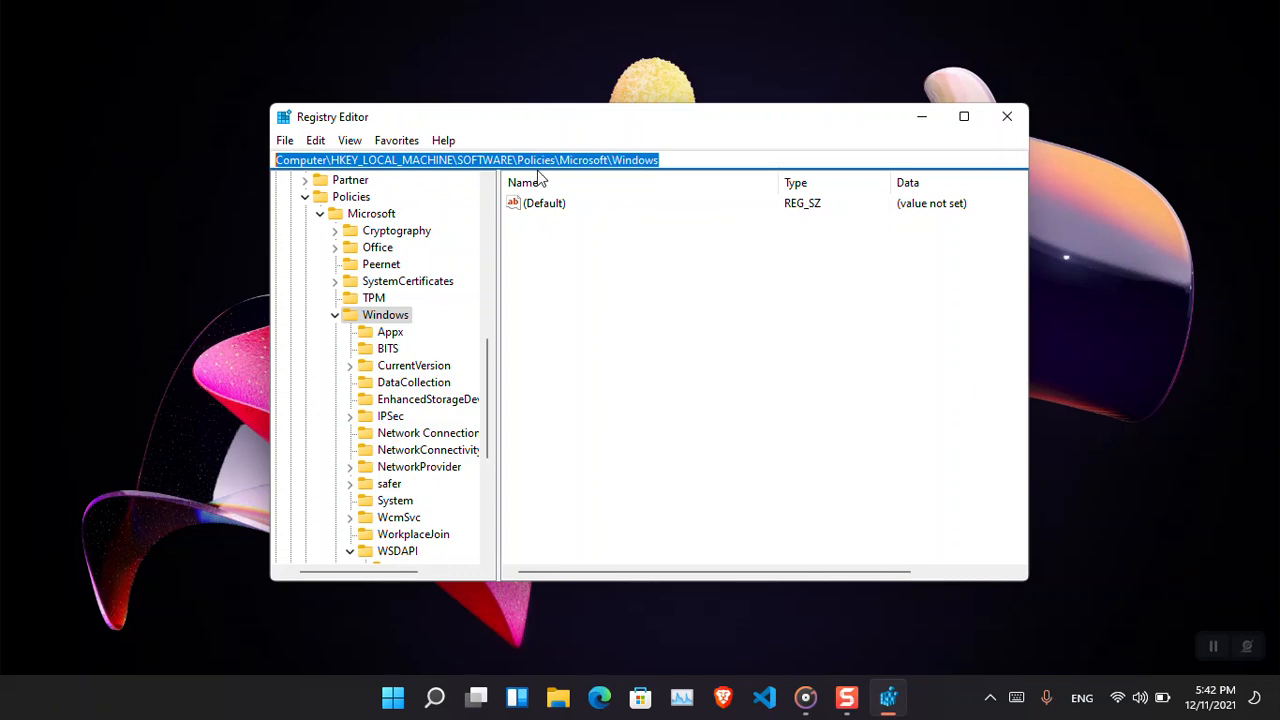
pyautogui.click(677, 162)
pyautogui.press('Return')
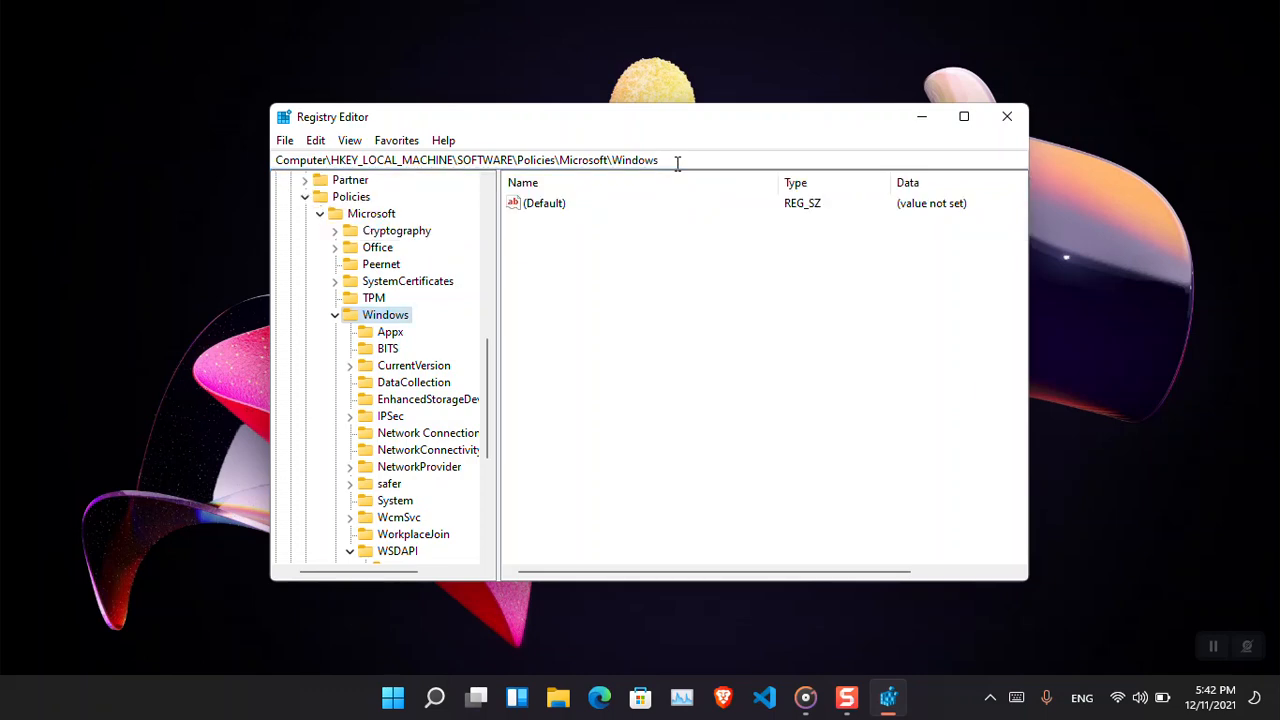
# Create a new key named WindowsUpdates under the Windows key.
pyautogui.rightClick(408, 318)
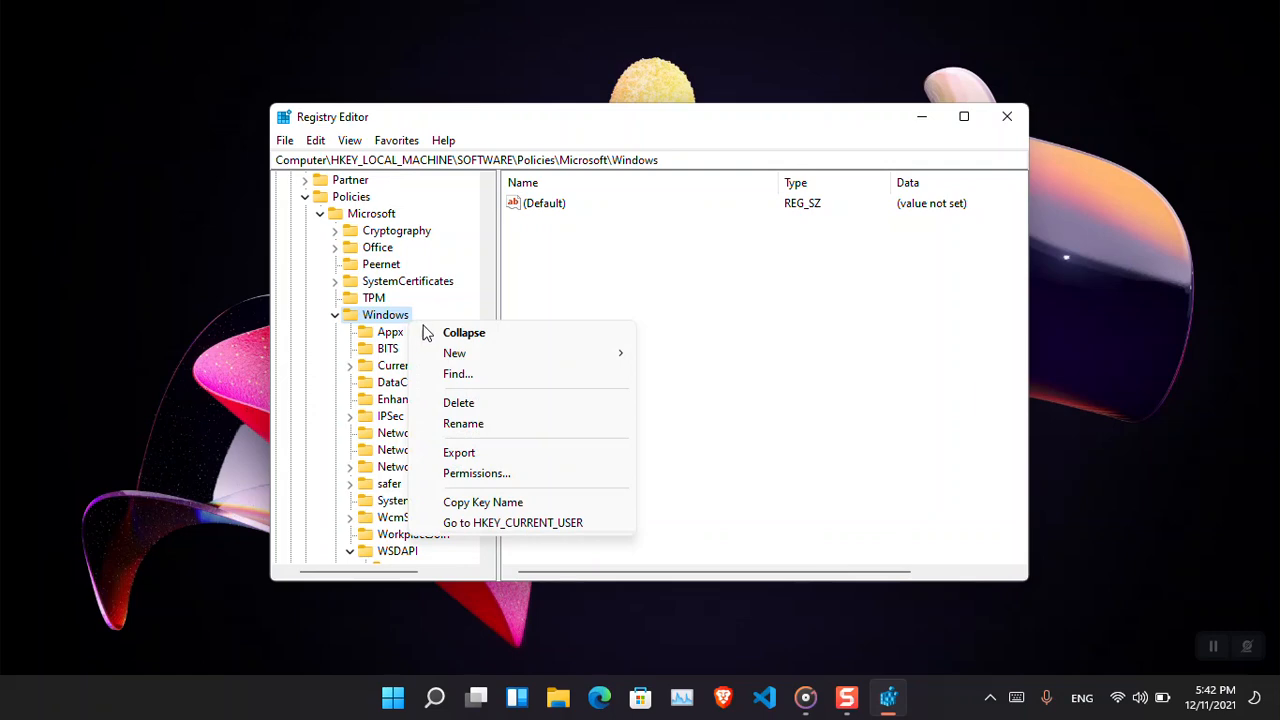
pyautogui.moveTo(478, 360)
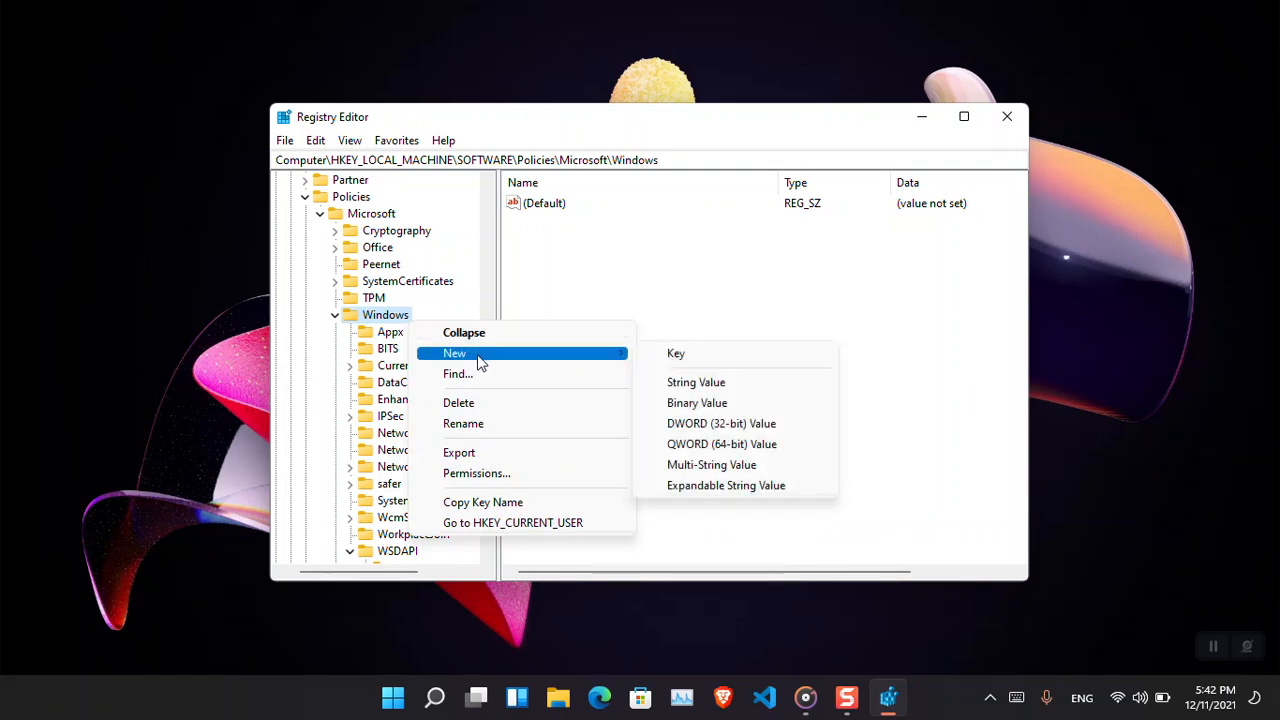
pyautogui.click(682, 356)
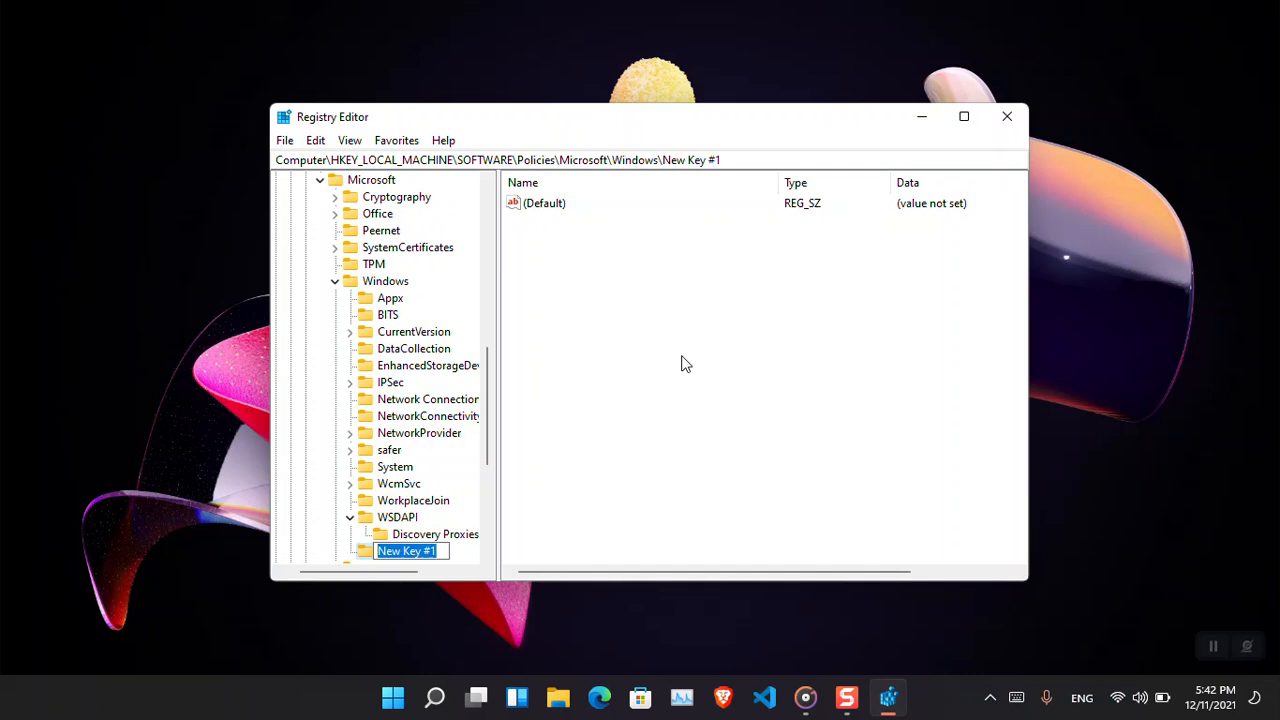
pyautogui.write('WindowsUp')
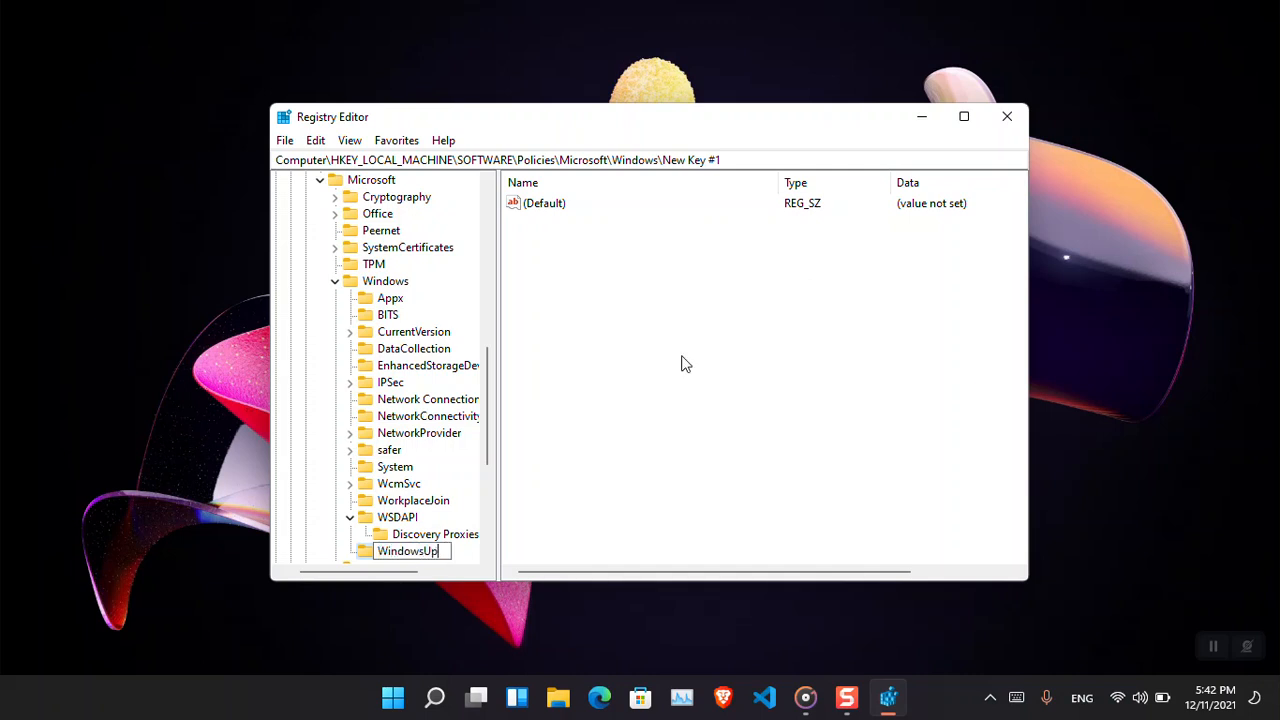
pyautogui.write('dates')
pyautogui.press('Return')
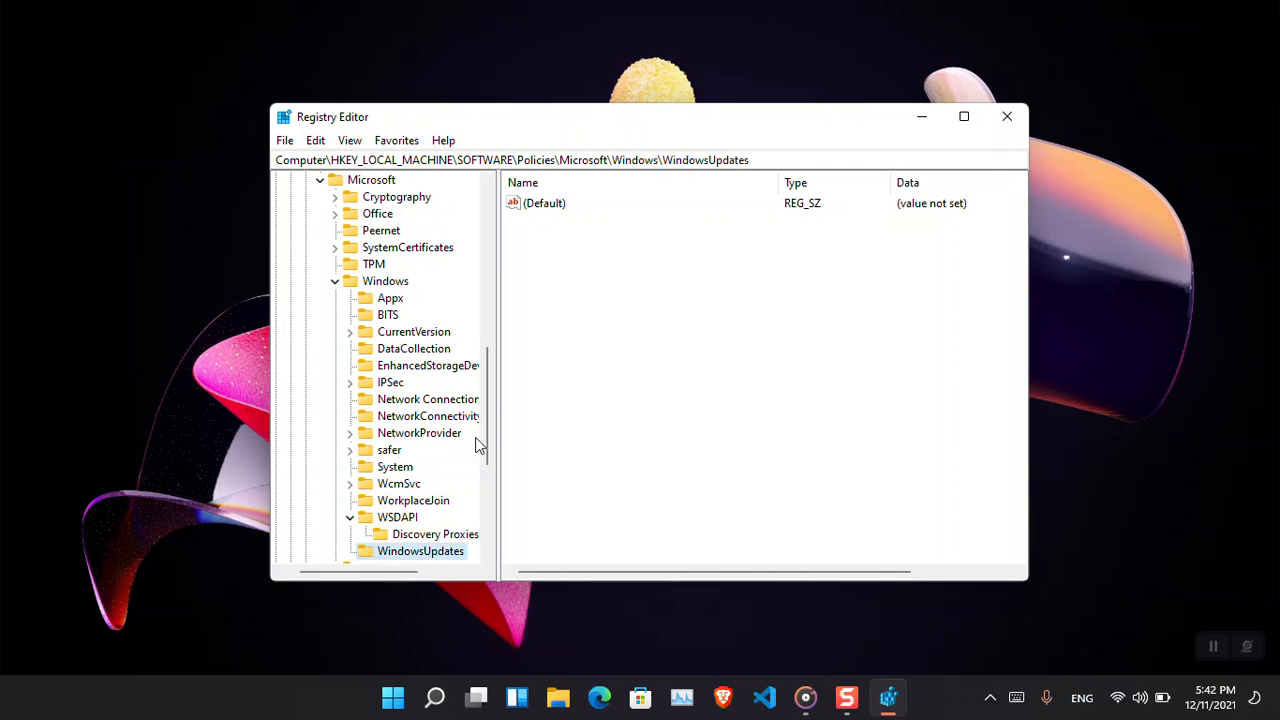
# Delete the WindowsUpdates key under the Windows key.
pyautogui.moveTo(491, 457); pyautogui.dragTo(490, 476)
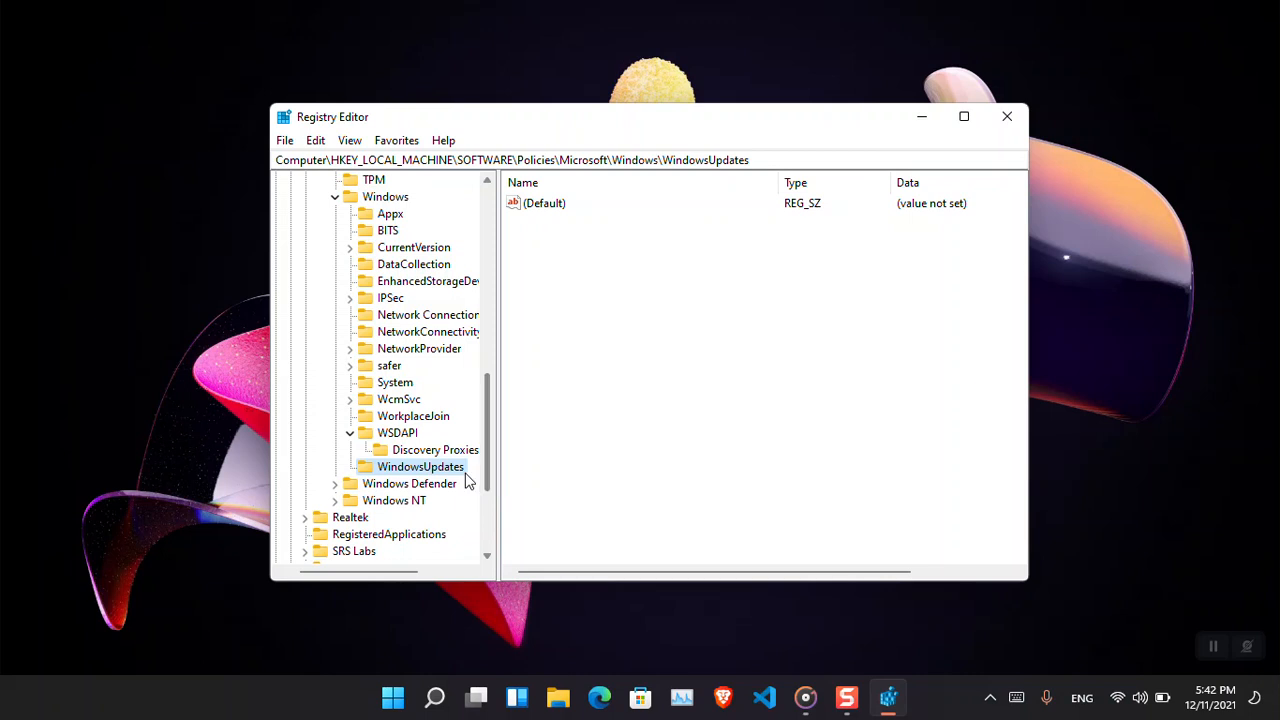
pyautogui.rightClick(458, 474)
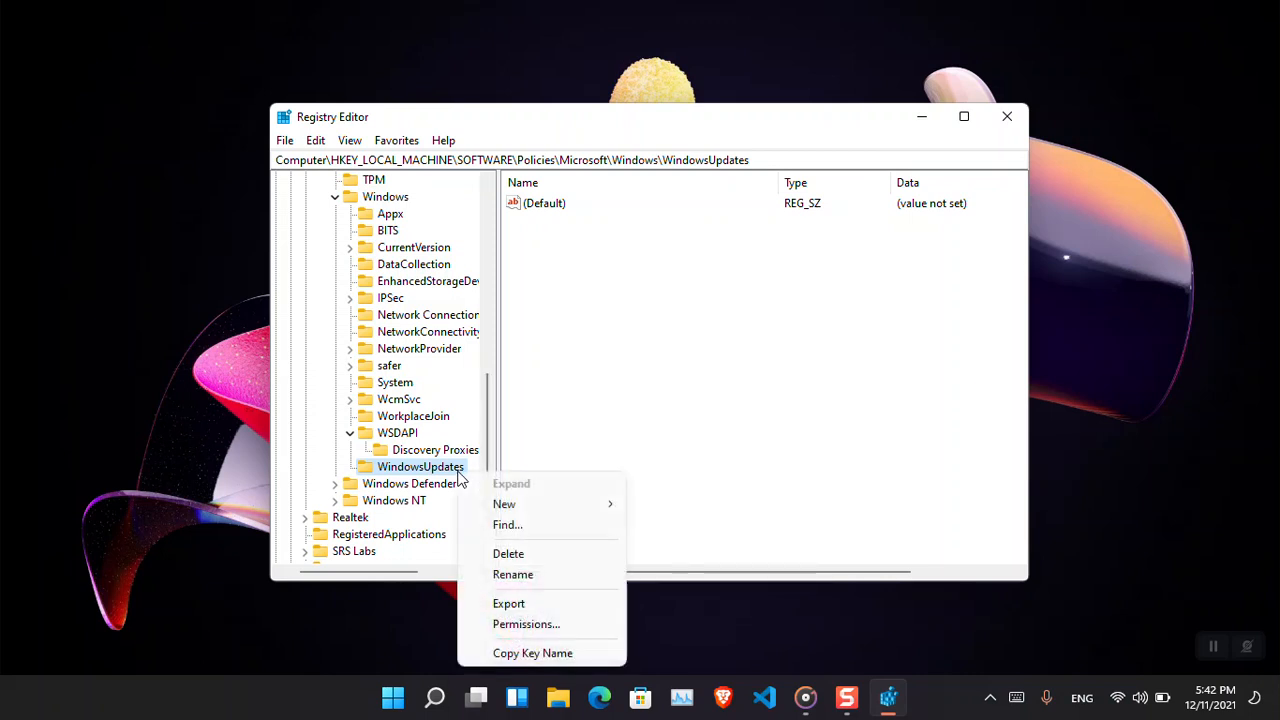
pyautogui.click(520, 455)
pyautogui.rightClick(451, 470)
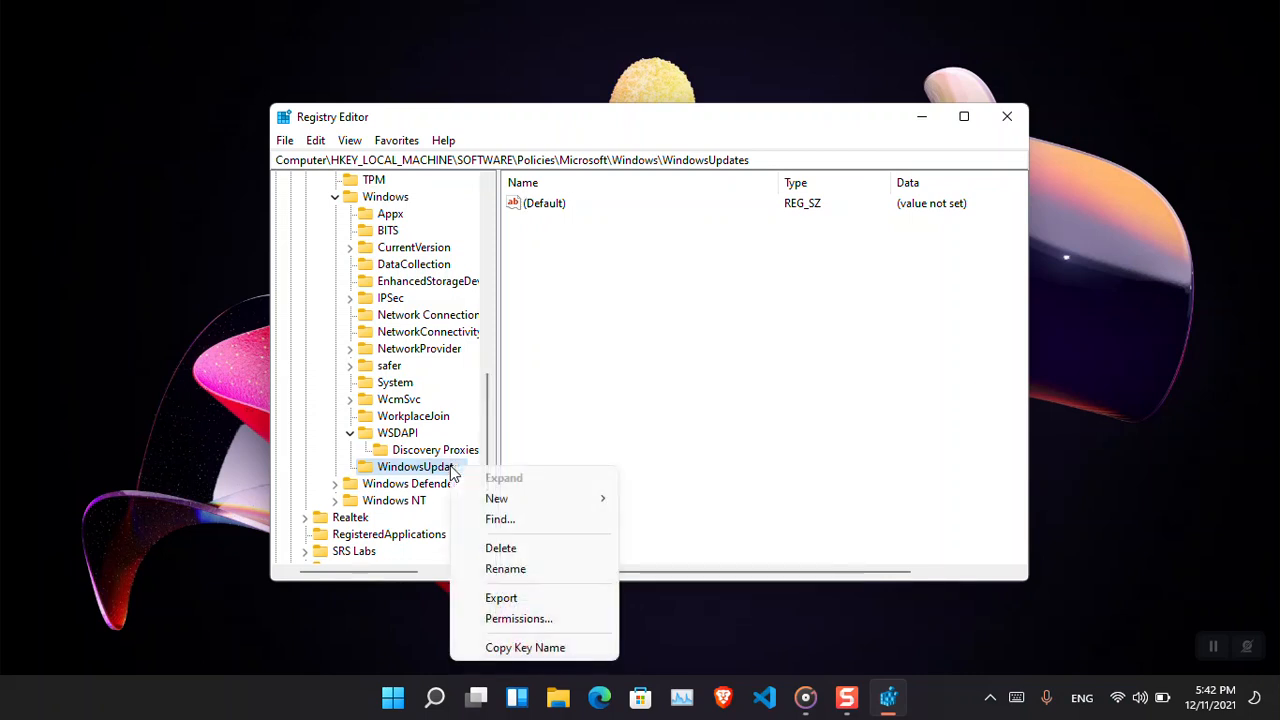
pyautogui.click(500, 548)
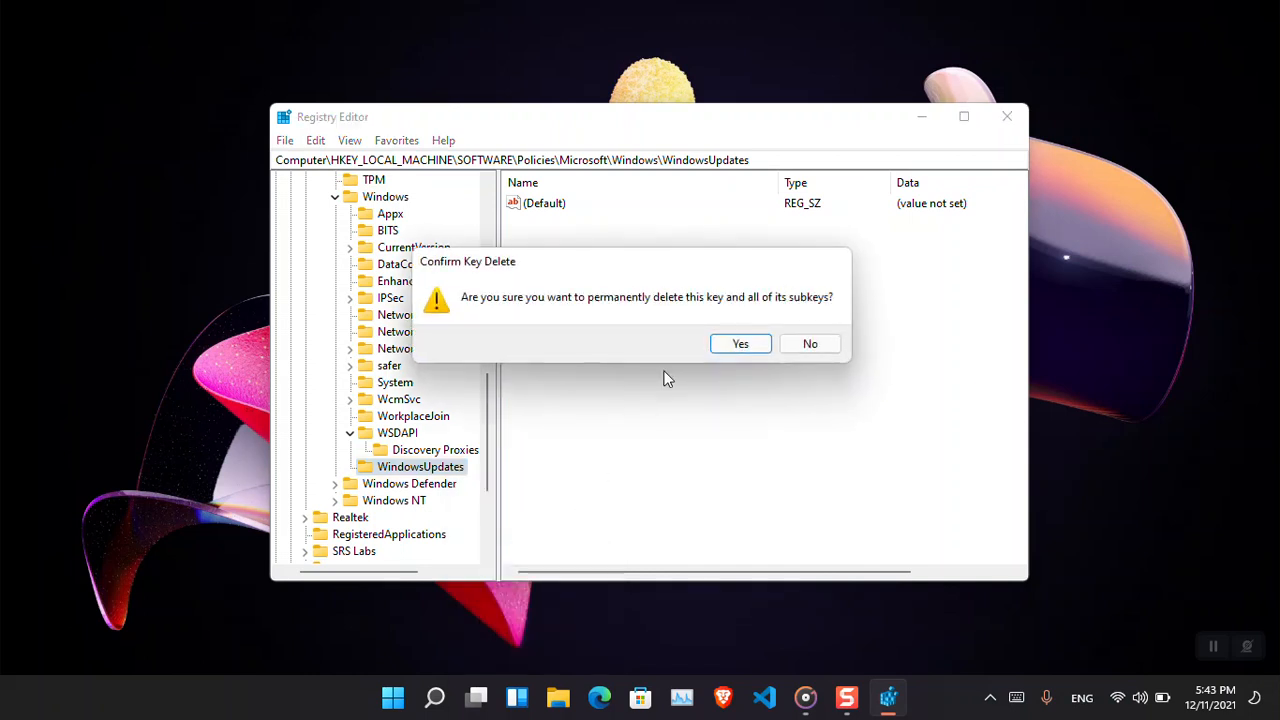
pyautogui.click(729, 344)
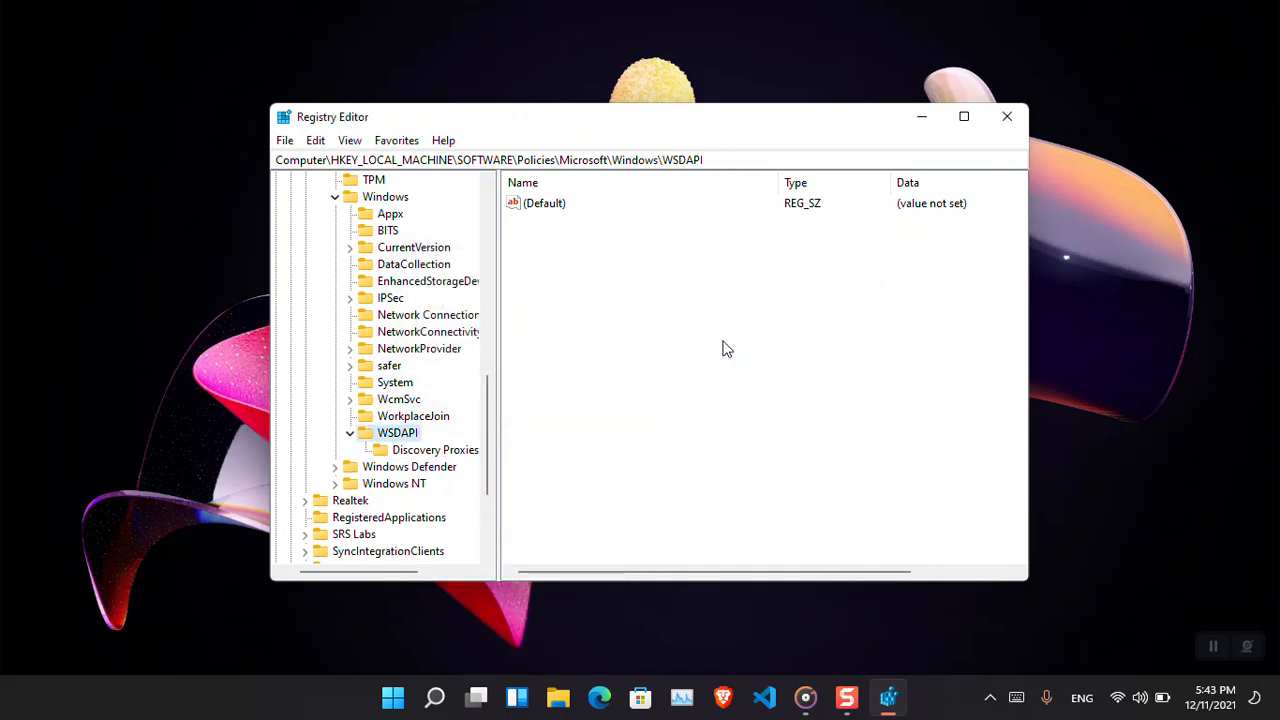
# Recreate a key named WindowsUpdates under the Windows key.
pyautogui.click(351, 433)
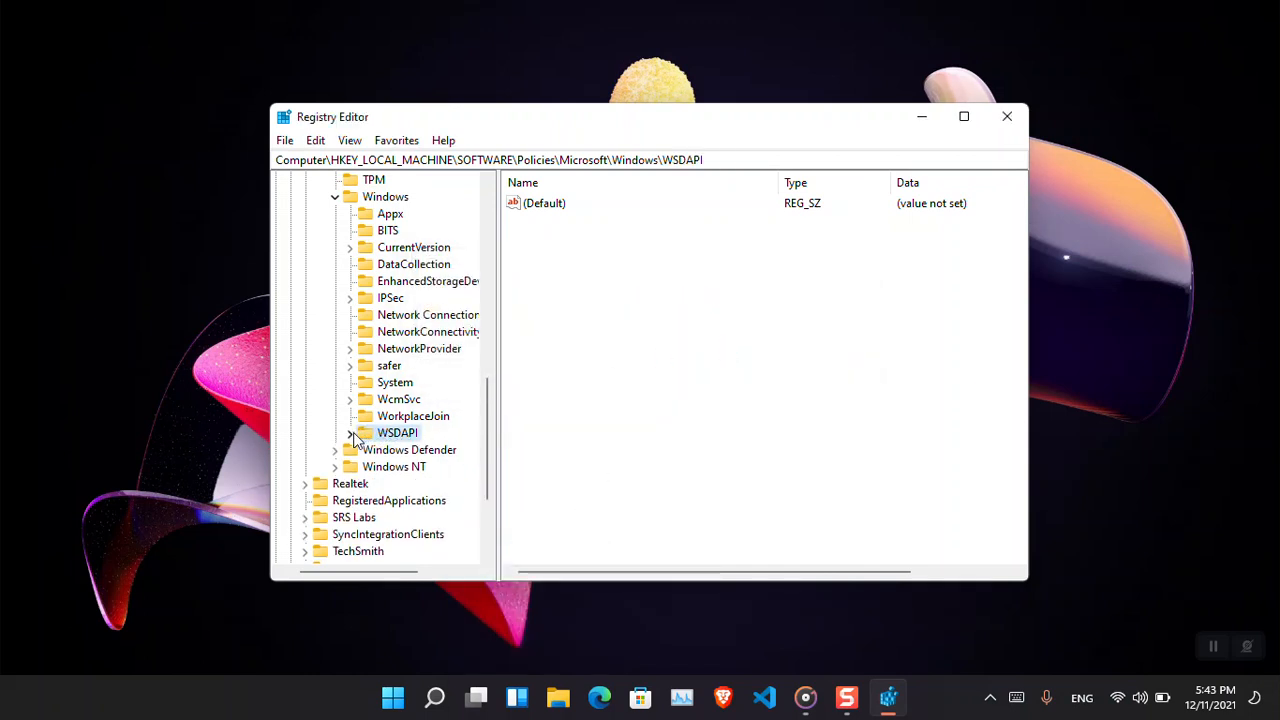
pyautogui.click(372, 199)
pyautogui.rightClick(349, 206)
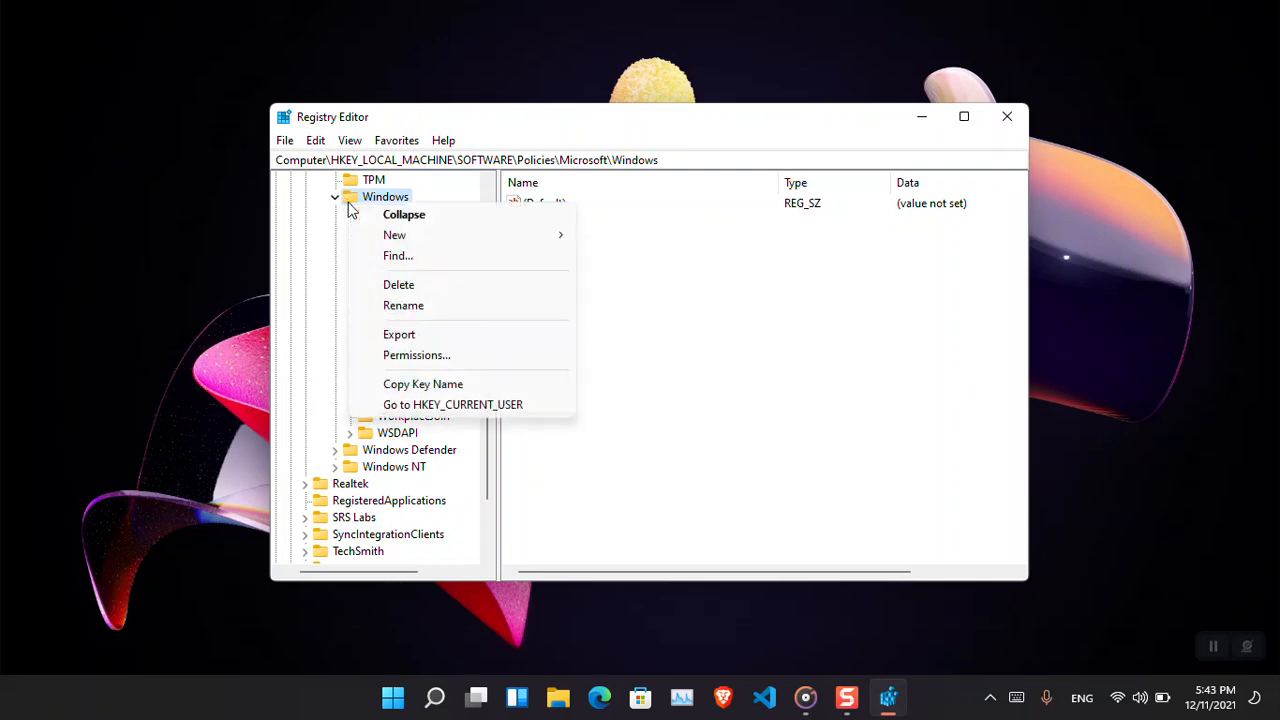
pyautogui.click(451, 235)
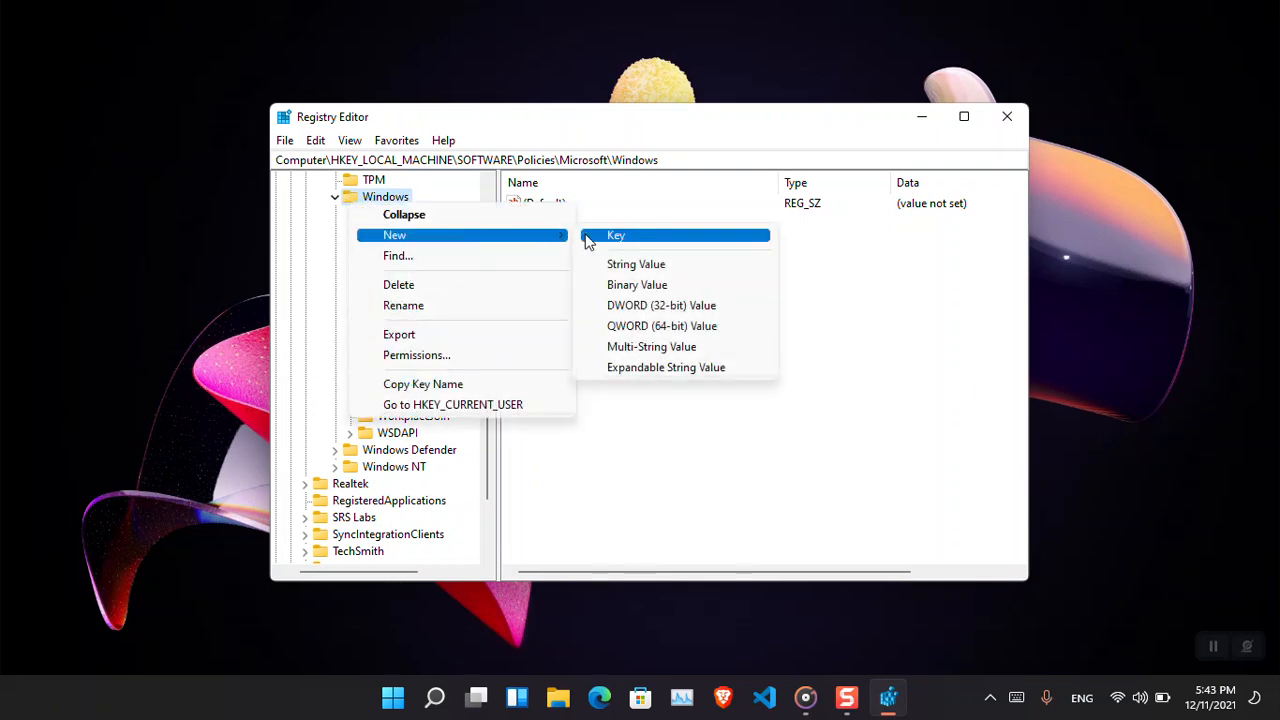
pyautogui.click(635, 238)
pyautogui.write('W')
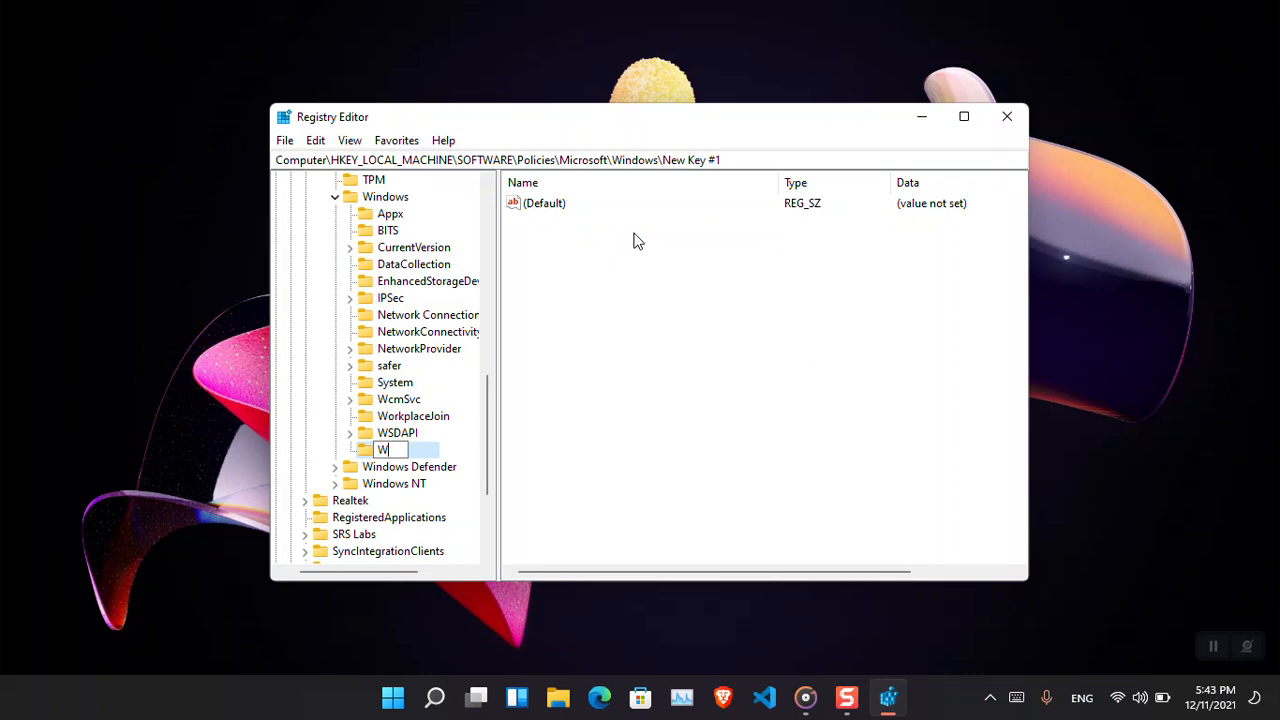
pyautogui.write('indowsUpdates')
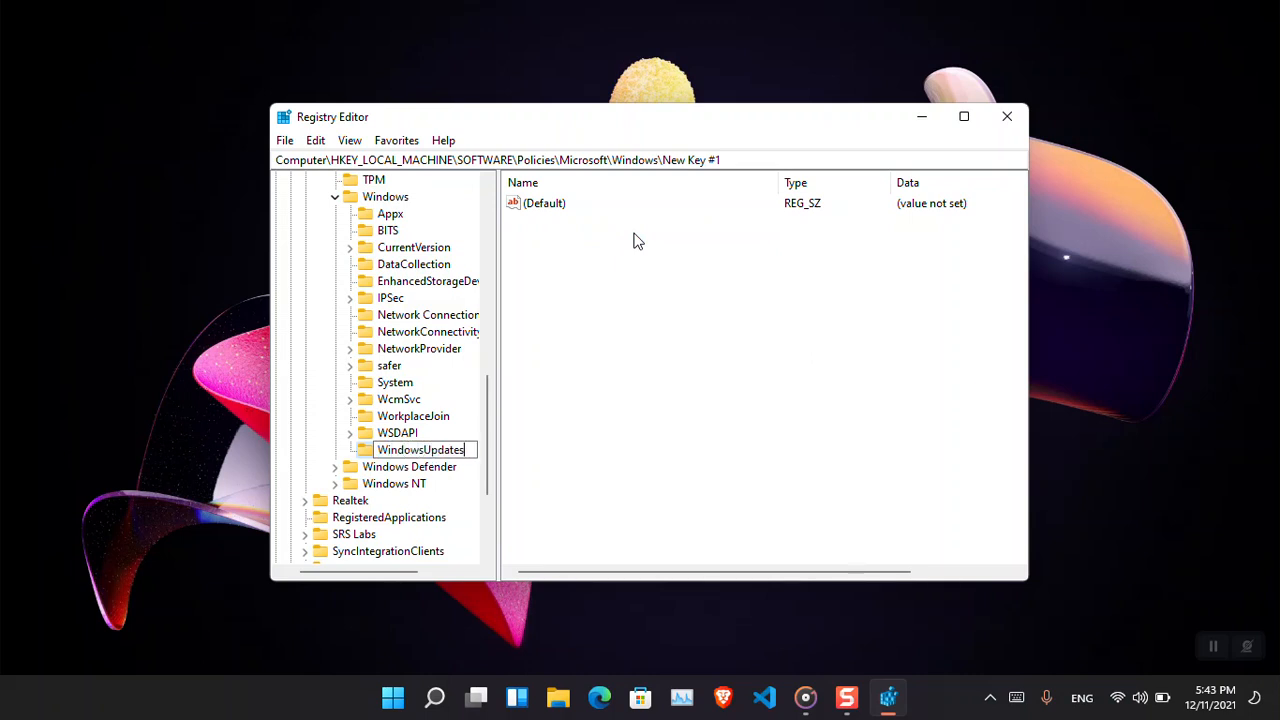
pyautogui.press('Return')
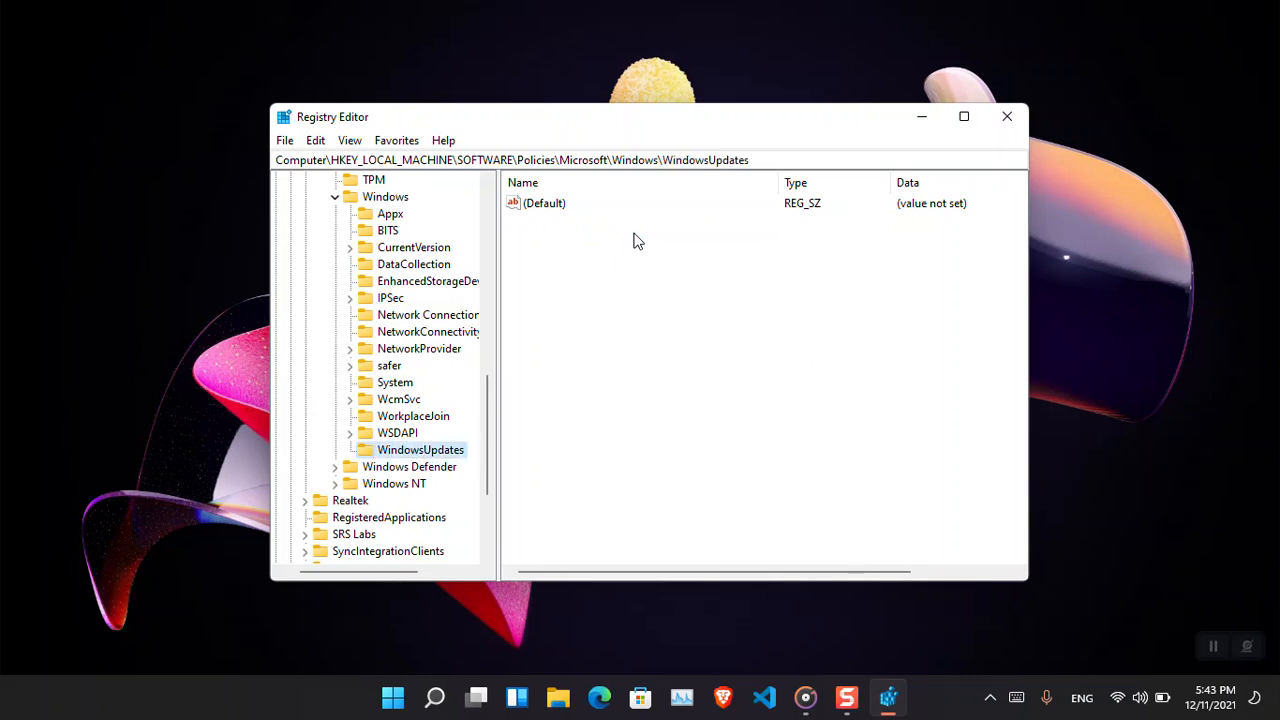
# Create a subkey named AU under the WindowsUpdates key.
pyautogui.rightClick(463, 456)
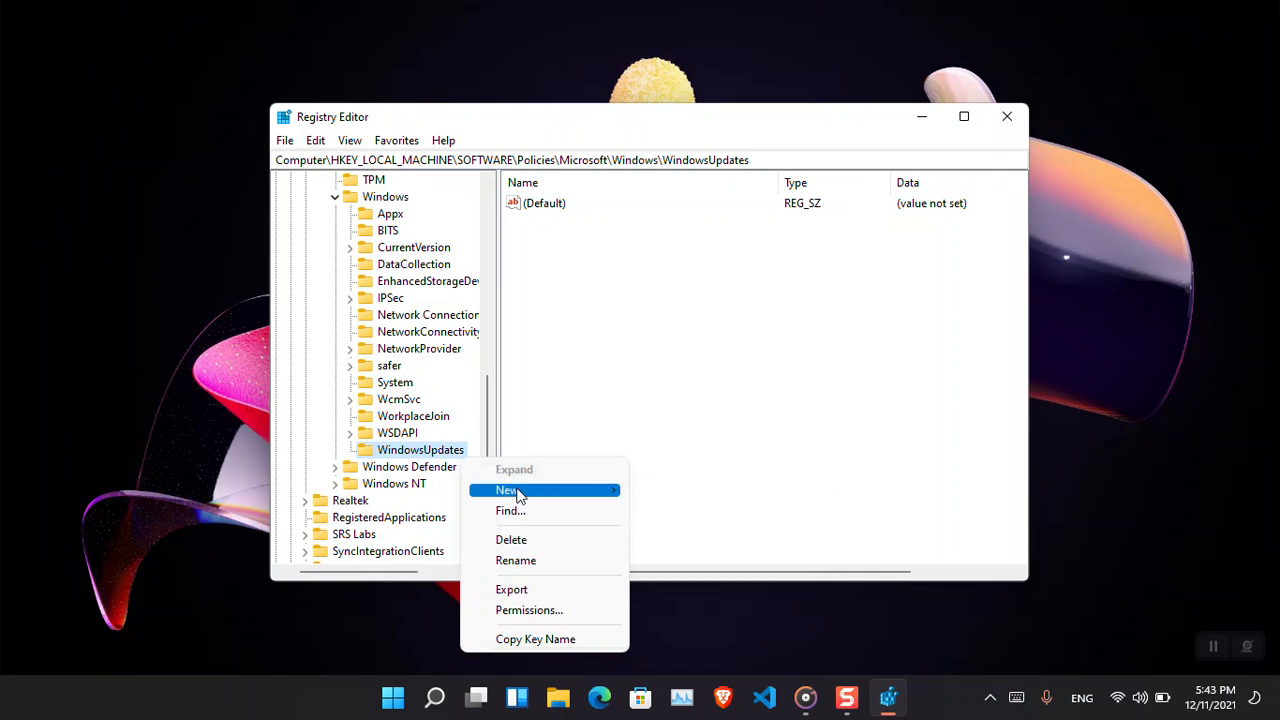
pyautogui.moveTo(514, 494)
pyautogui.click(666, 495)
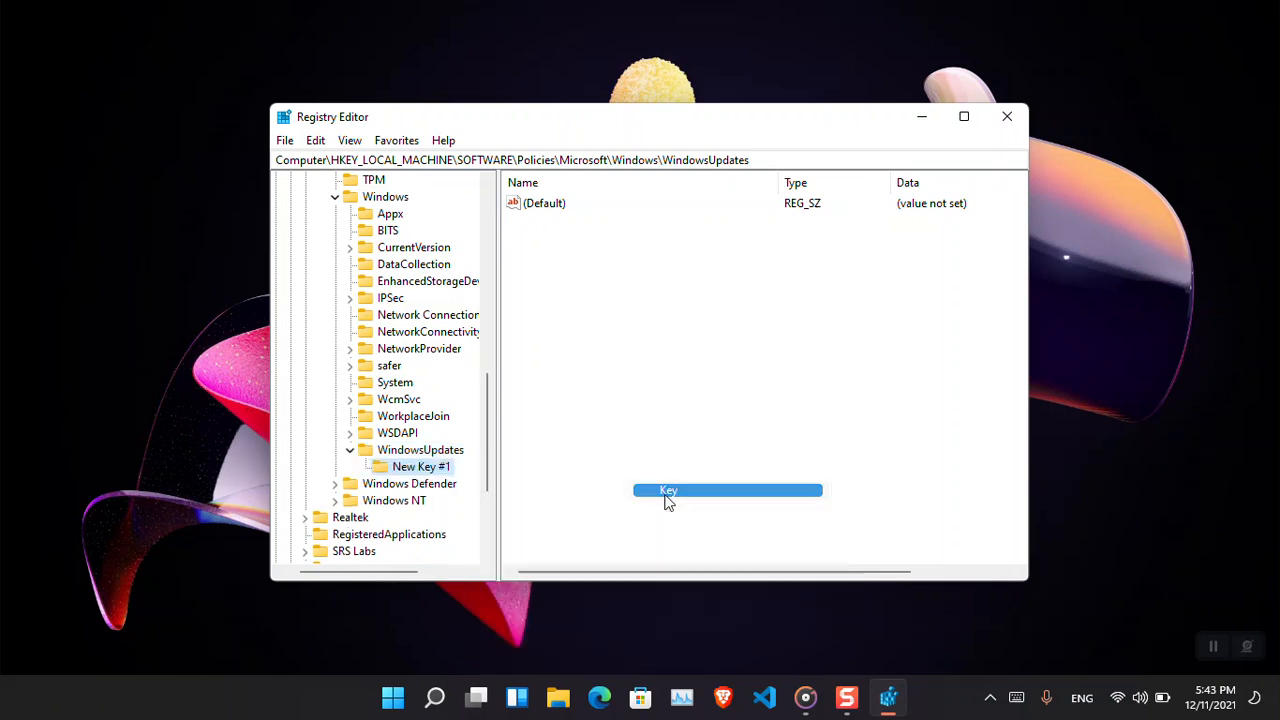
pyautogui.write('AU')
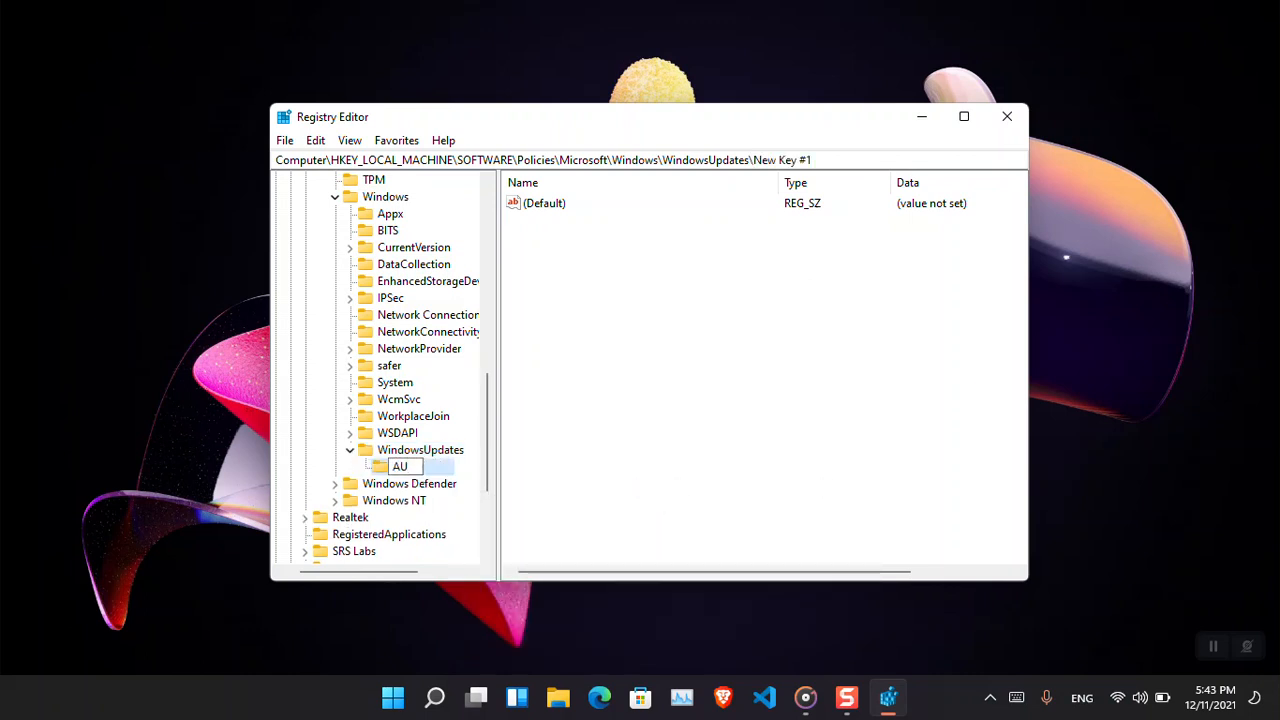
pyautogui.press('Return')
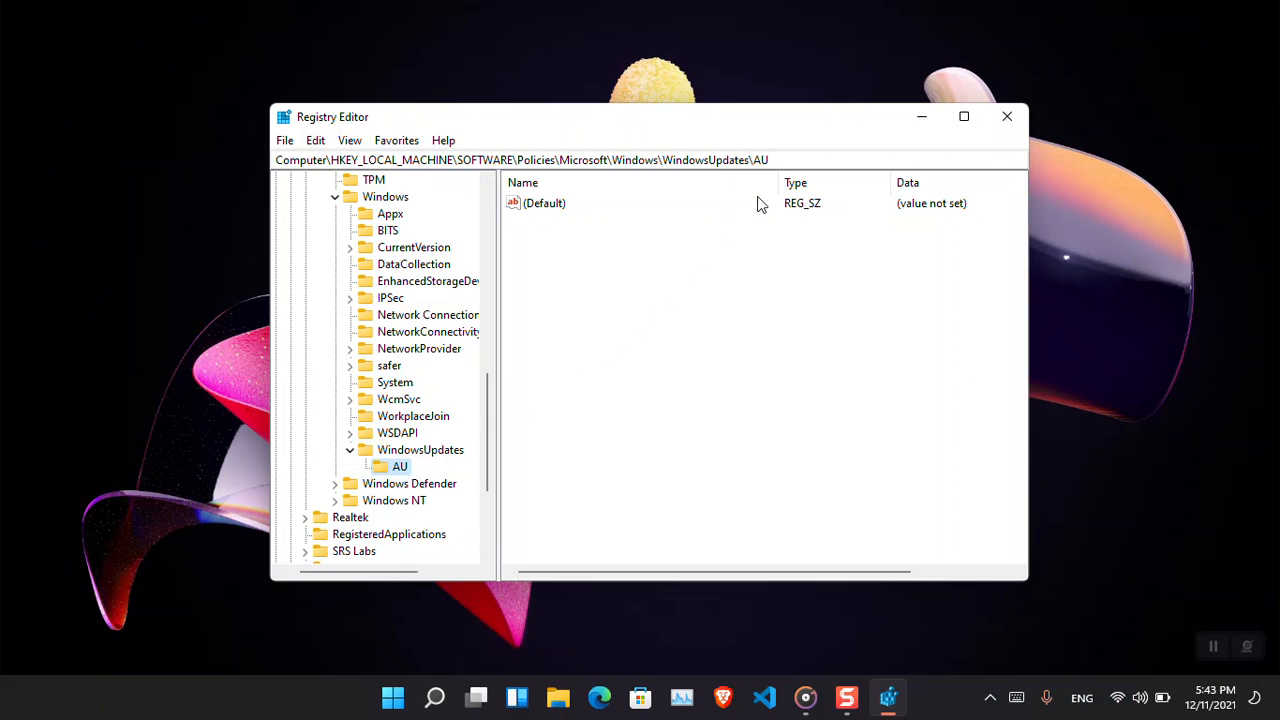
# Create a DWORD (32-bit) value named NoWindowsUpdate in the AU key.
pyautogui.doubleClick(757, 160)
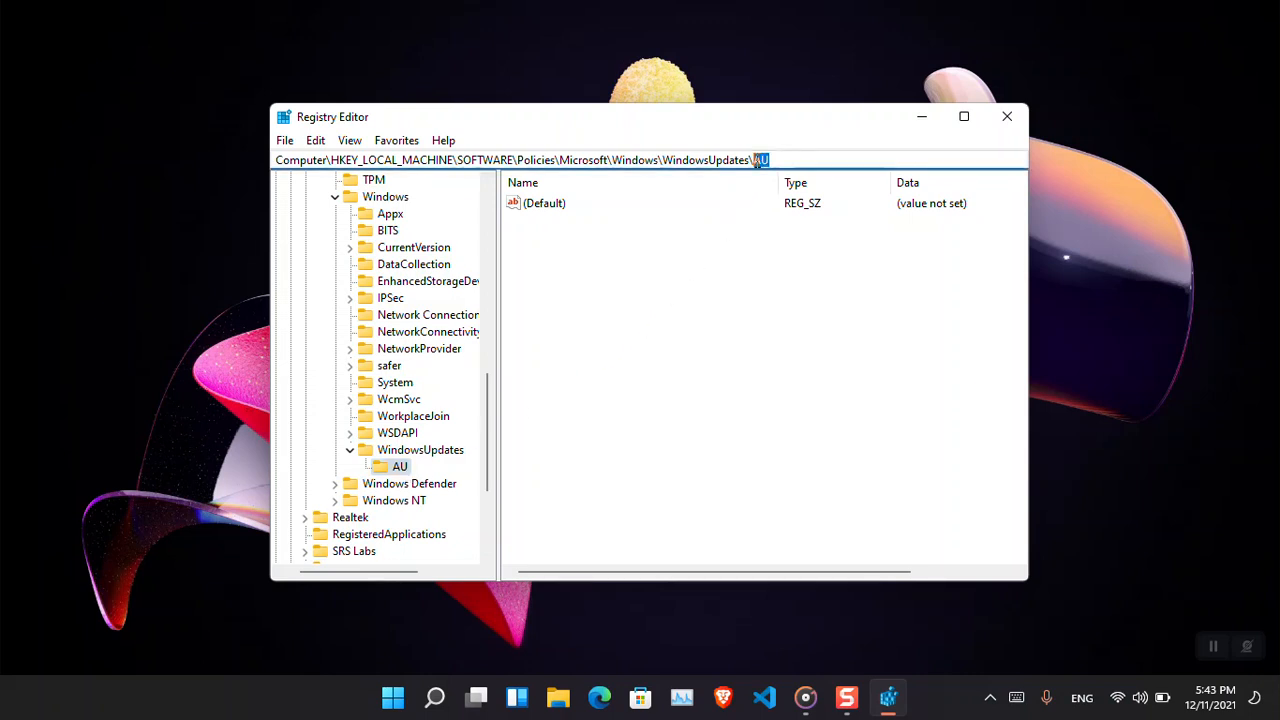
pyautogui.rightClick(713, 270)
pyautogui.moveTo(748, 291)
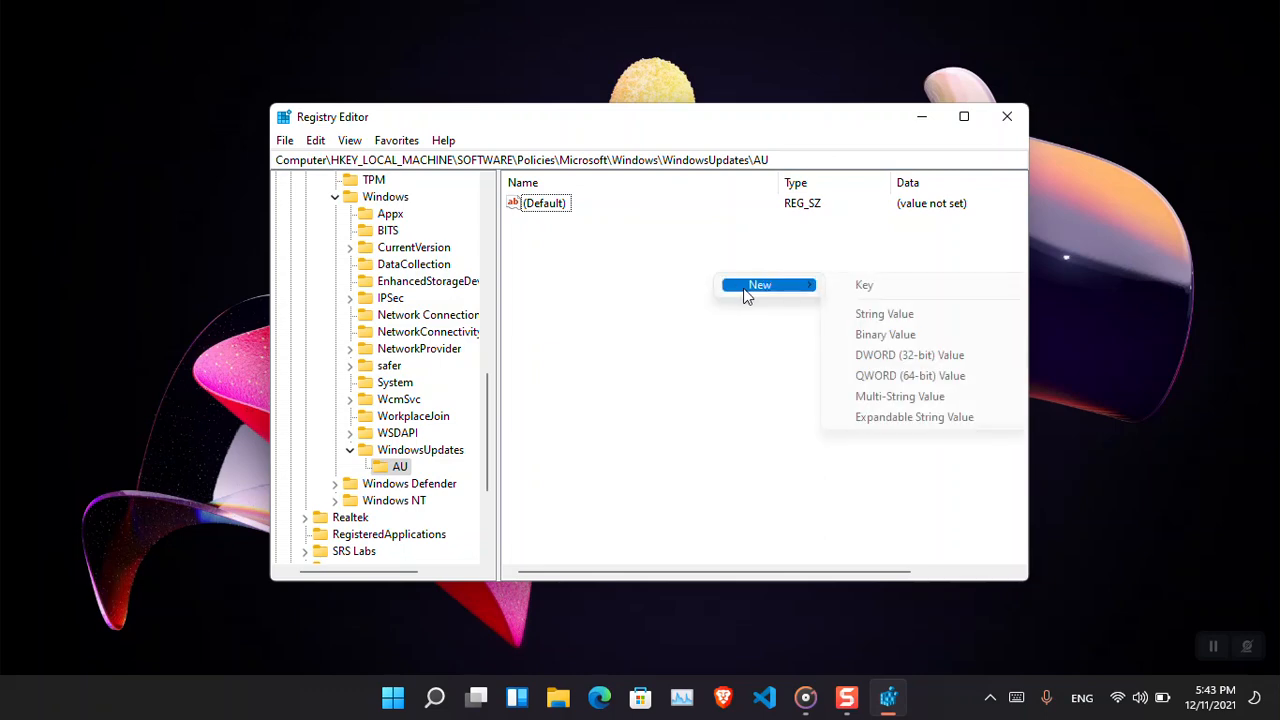
pyautogui.click(889, 366)
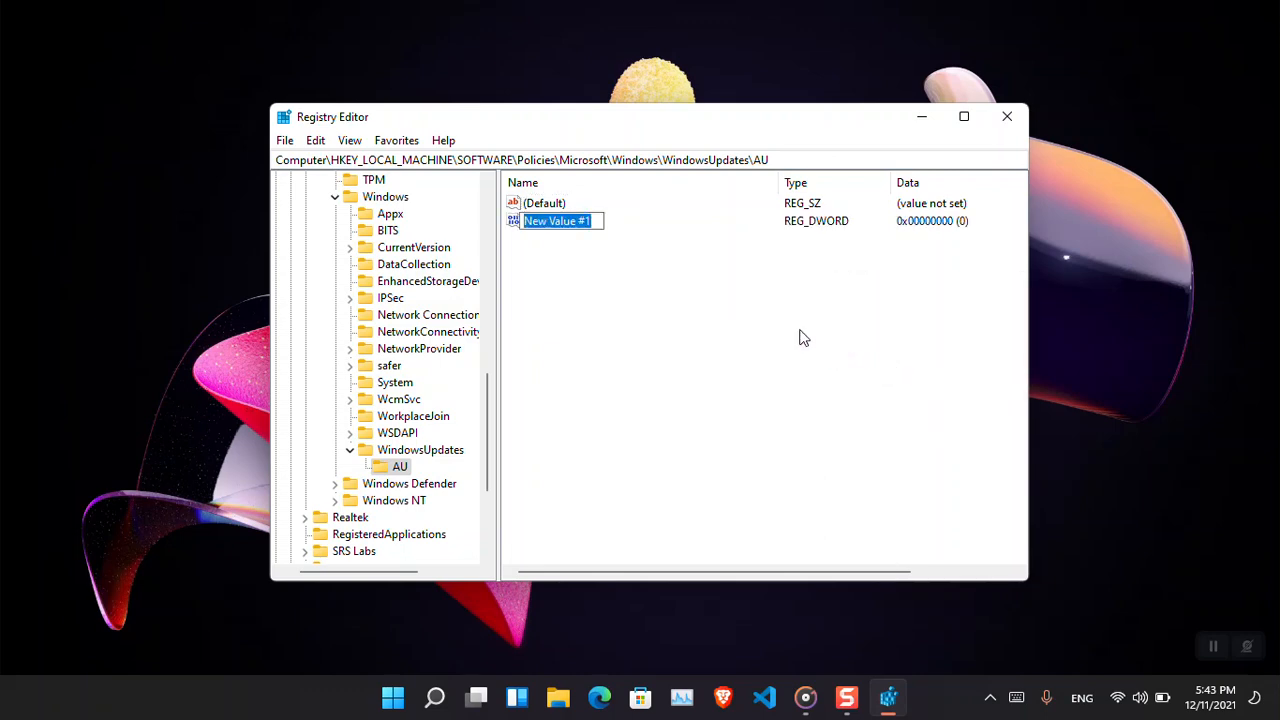
pyautogui.write('No')
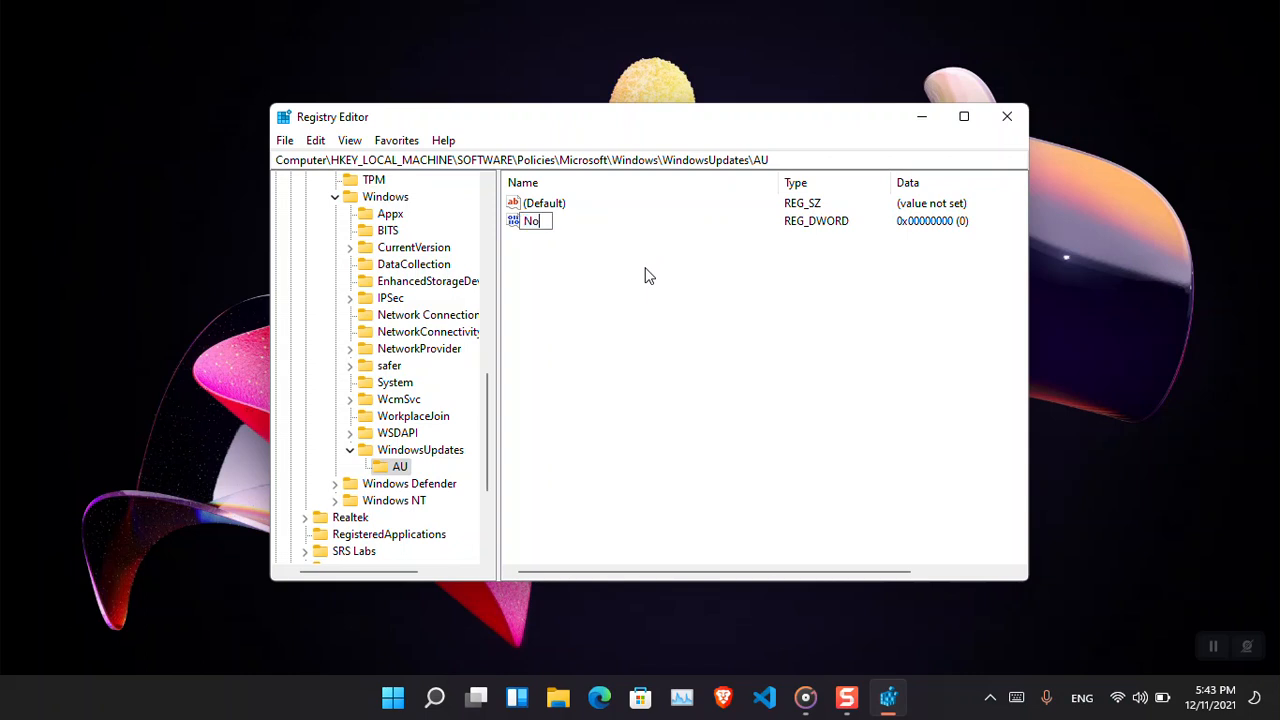
pyautogui.write('WindowsUpdate')
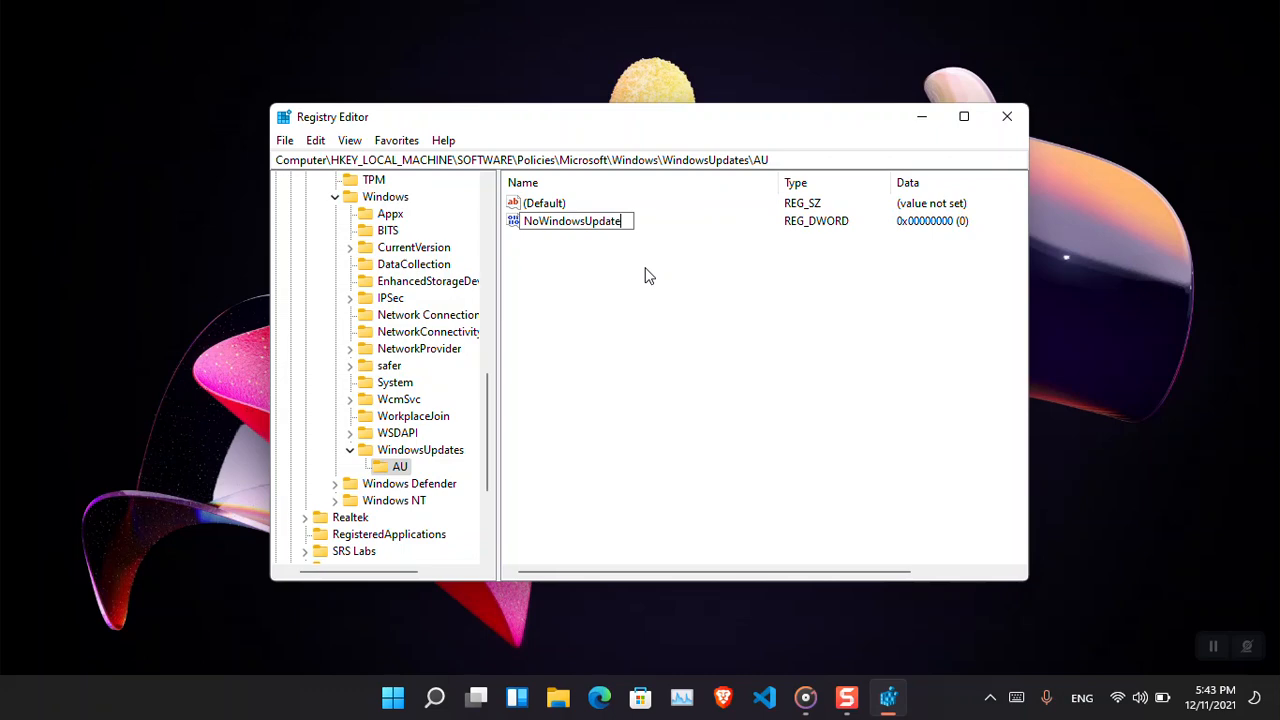
pyautogui.press('Return')
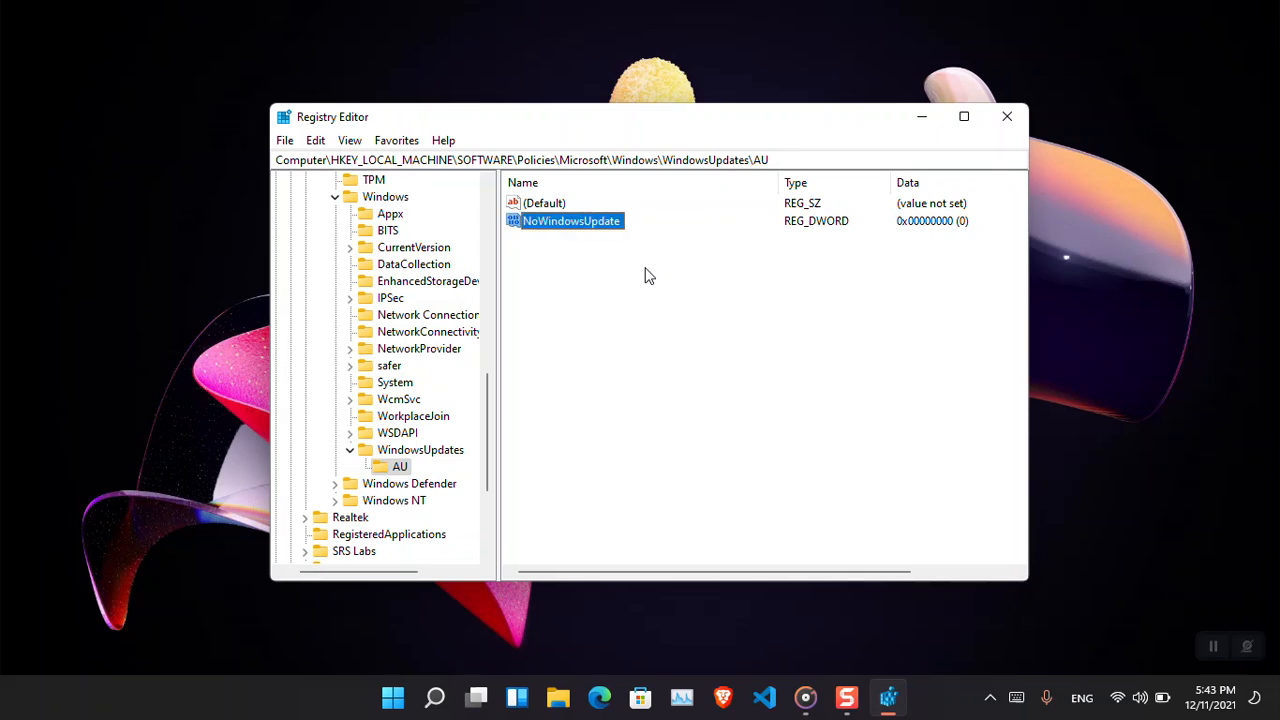
# Set the NoWindowsUpdate value data to 1.
pyautogui.doubleClick(601, 229)
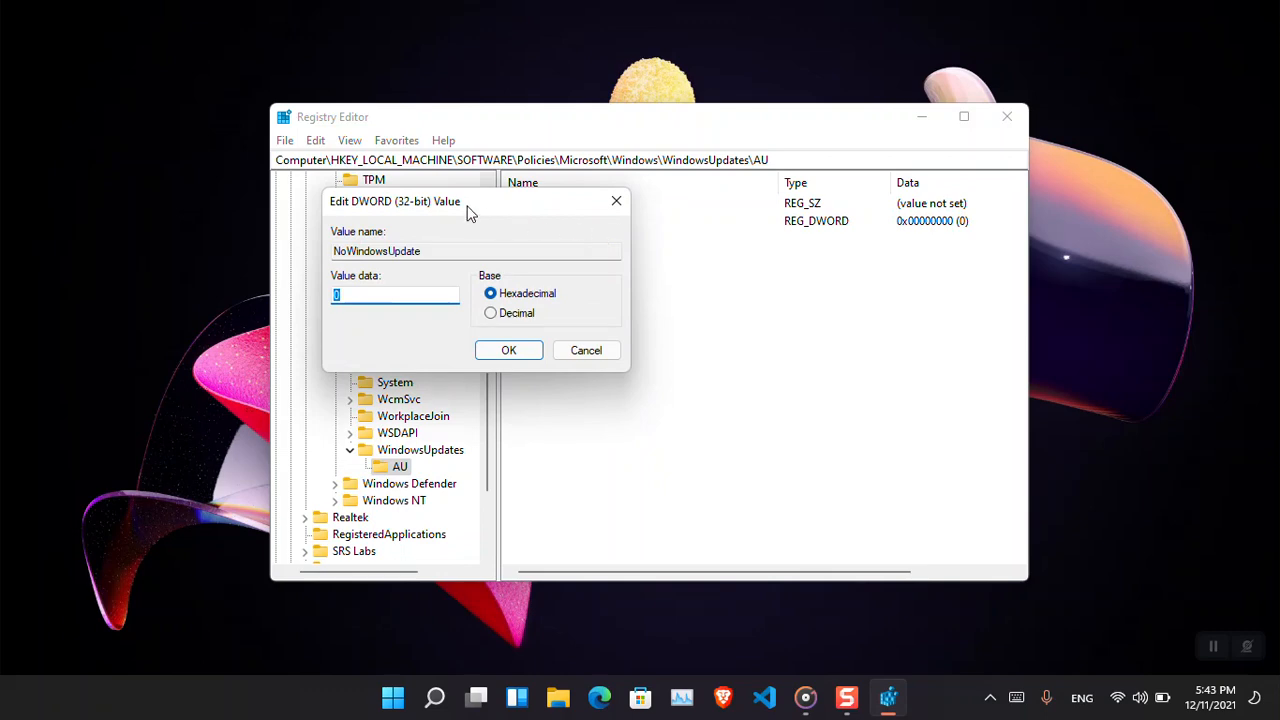
pyautogui.moveTo(470, 213); pyautogui.dragTo(761, 293)
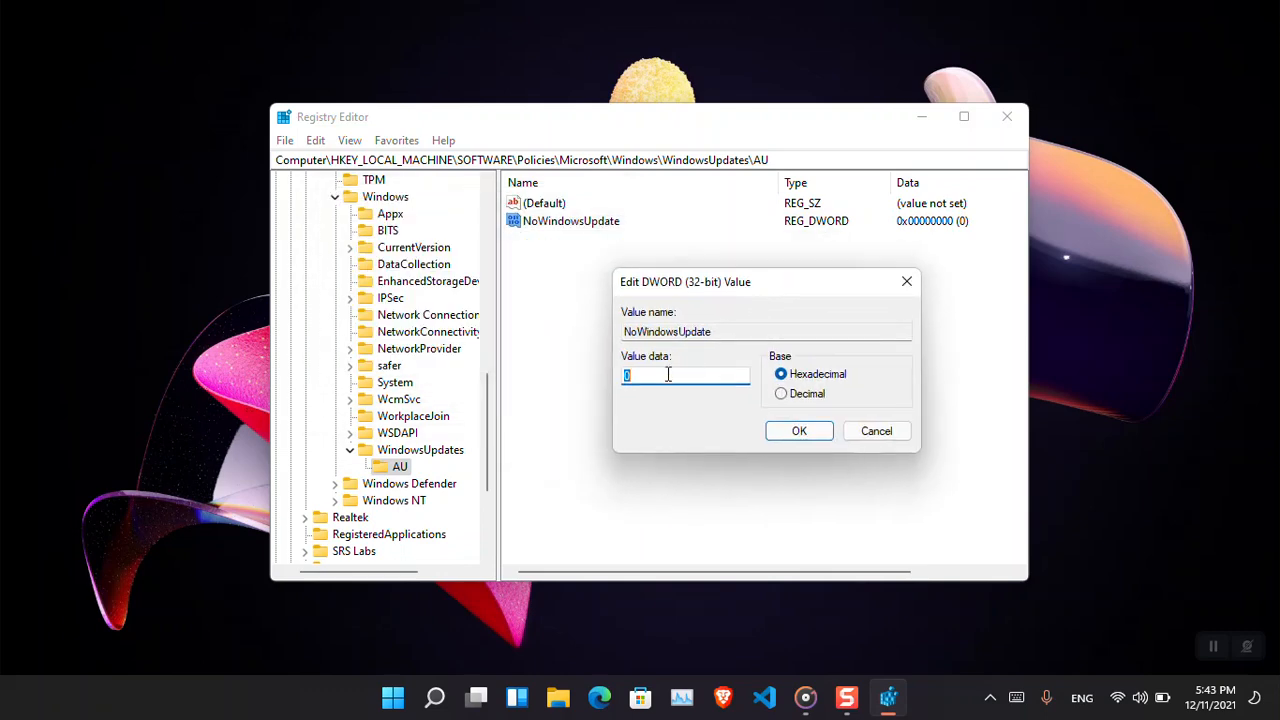
pyautogui.write('1')
pyautogui.click(797, 431)
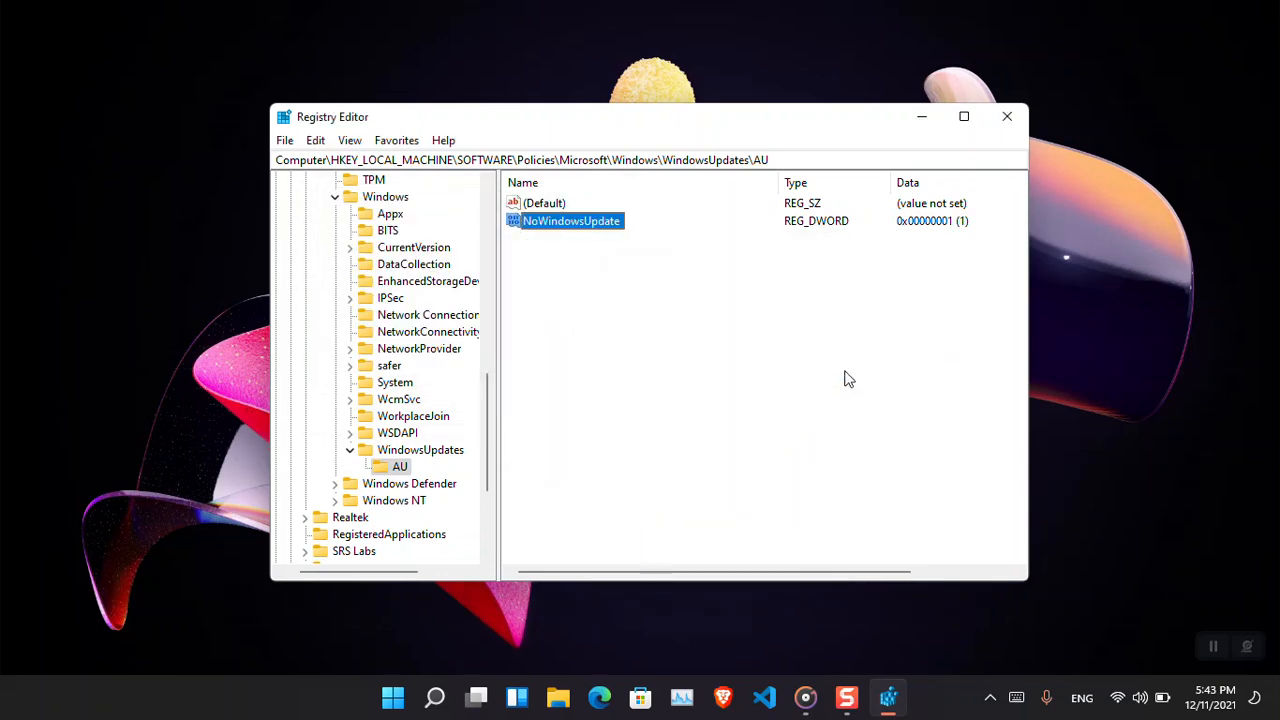
# Delete the NoWindowsUpdate value from the AU key.
pyautogui.rightClick(579, 226)
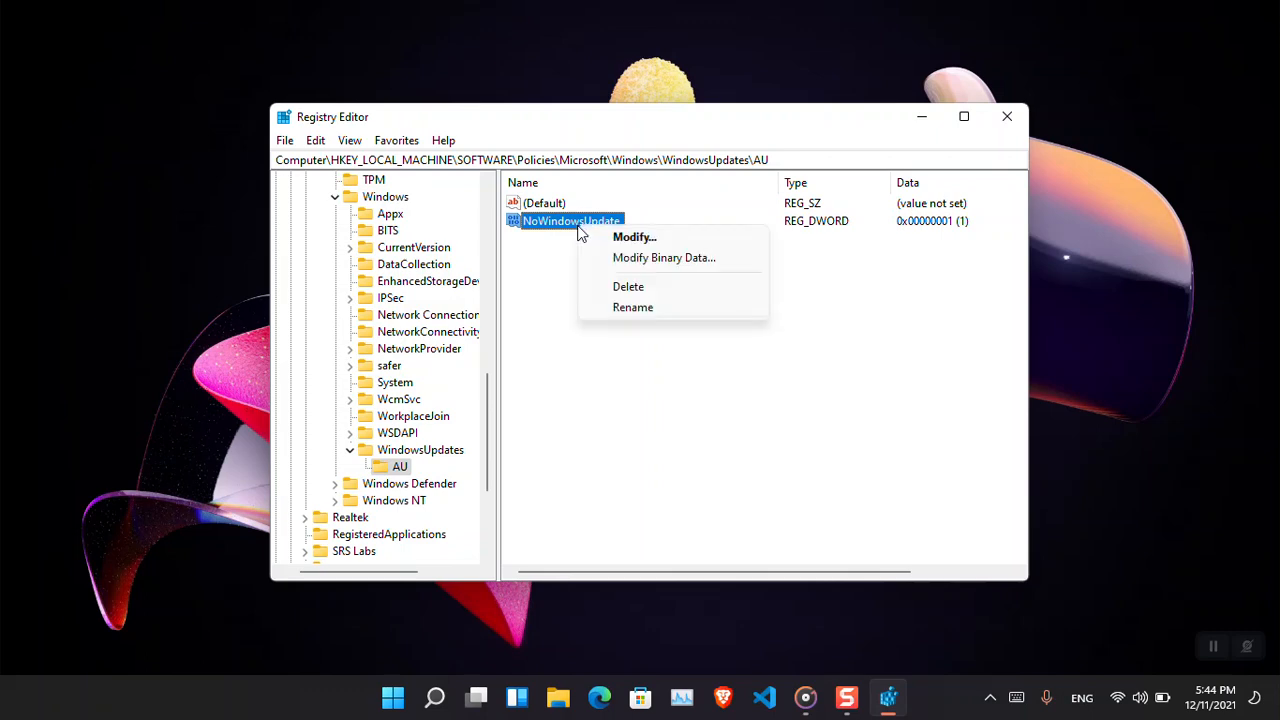
pyautogui.click(615, 290)
pyautogui.click(762, 348)
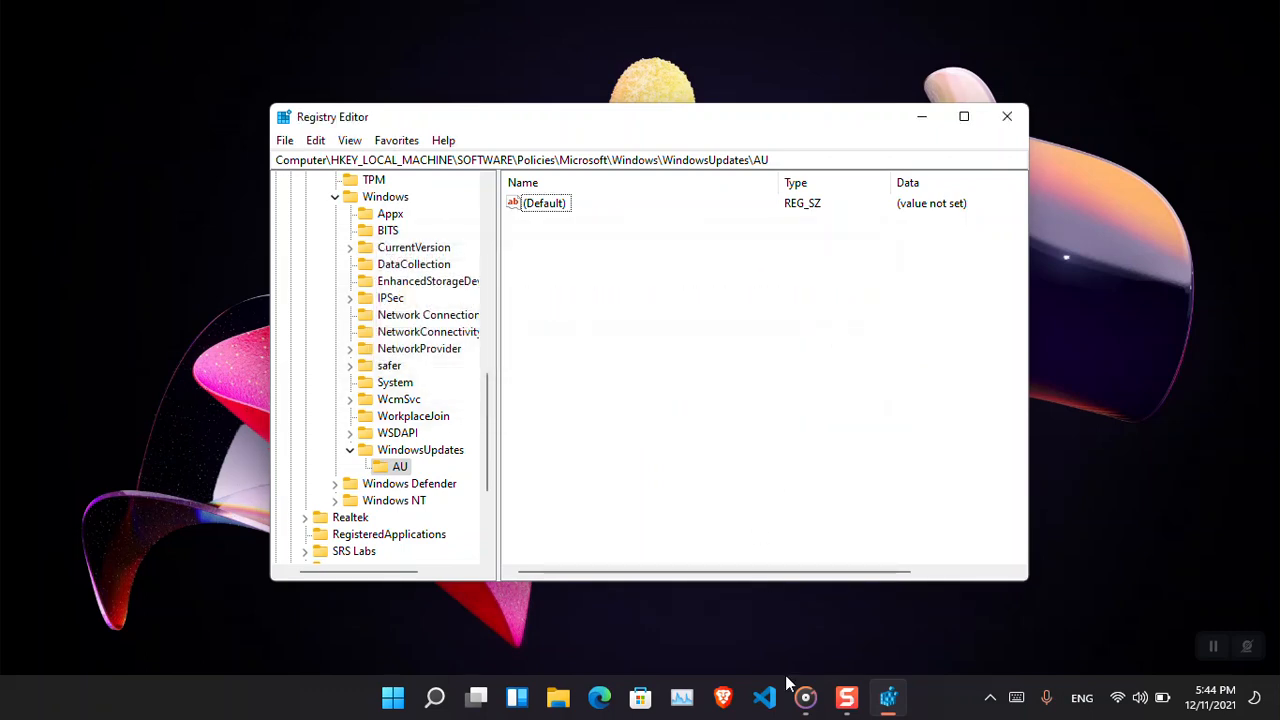
# Switch to the browser, open wikigain.com in a new tab and close the other tab.
pyautogui.click(726, 700)
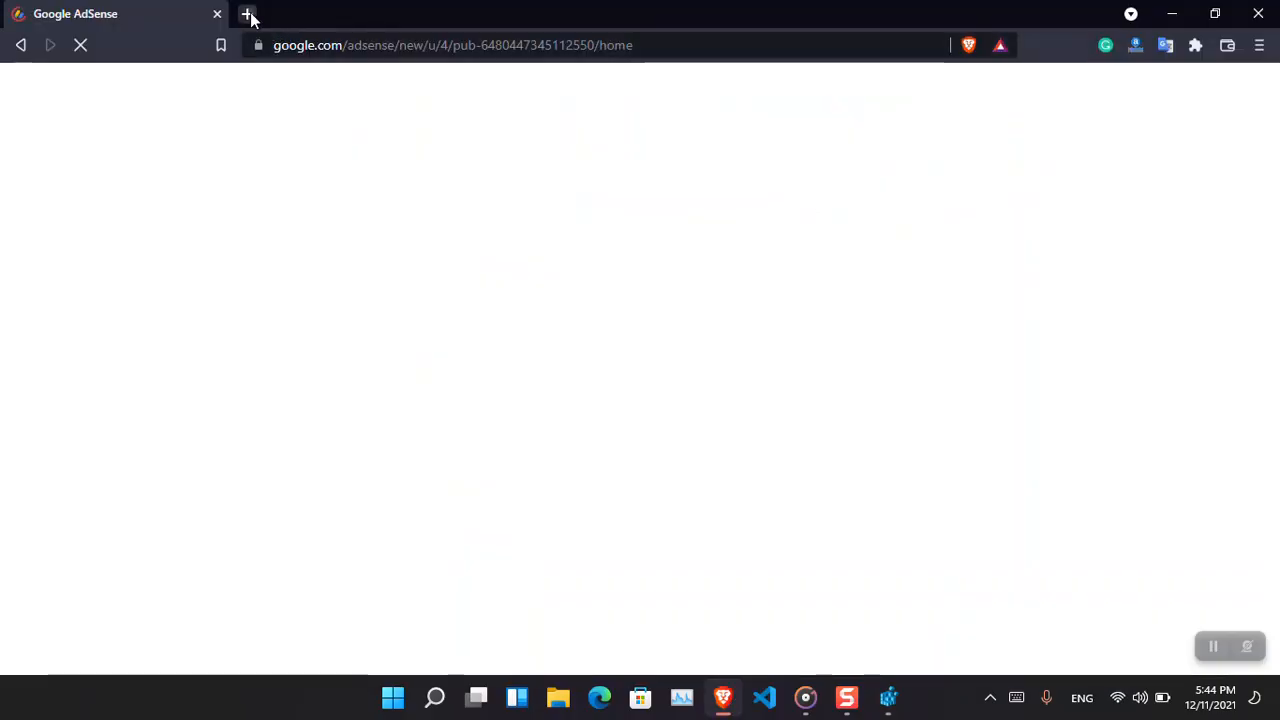
pyautogui.click(247, 14)
pyautogui.write('wikiagin')
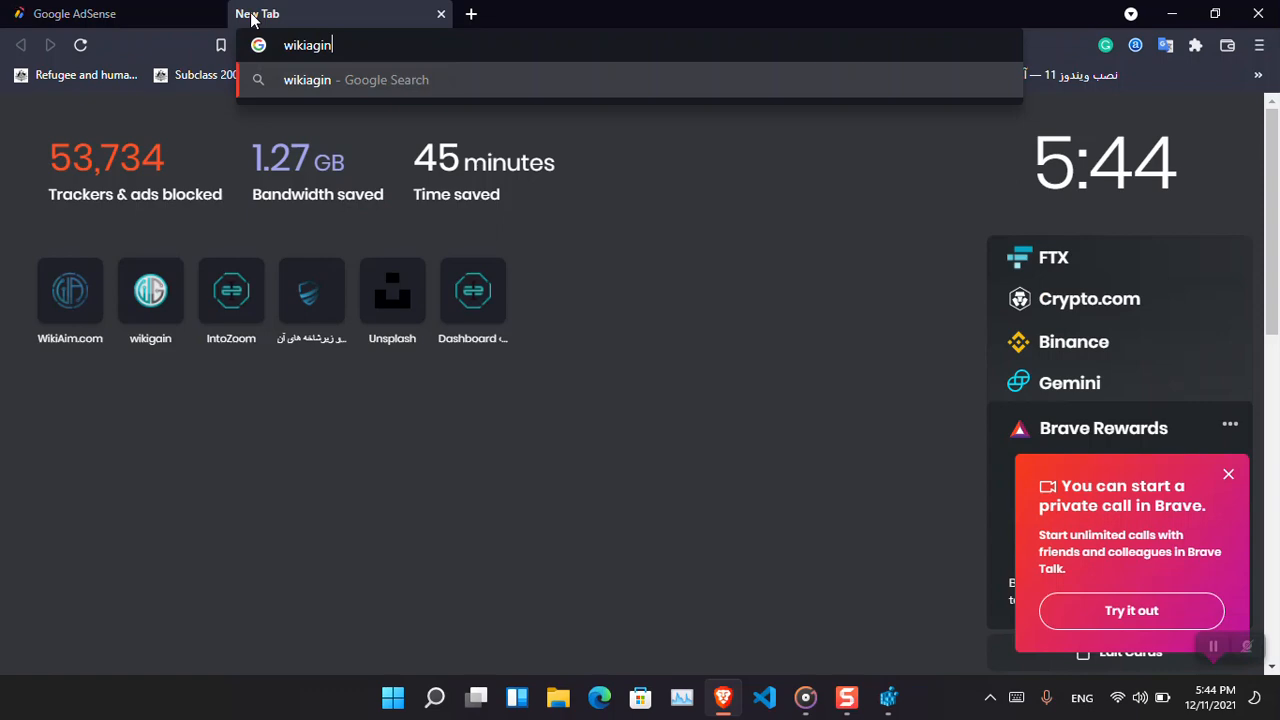
pyautogui.press('BackSpace')
pyautogui.press('BackSpace')
pyautogui.press('BackSpace')
pyautogui.press('BackSpace')
pyautogui.write('ga')
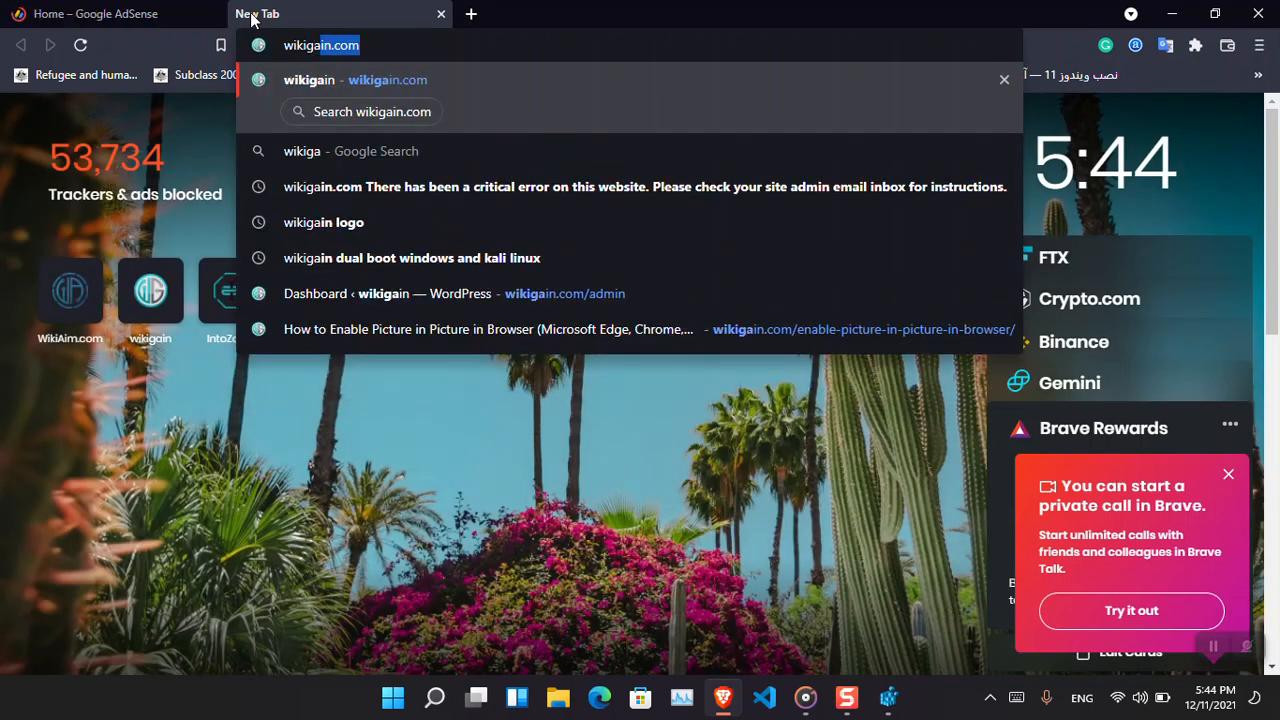
pyautogui.write('in.')
pyautogui.press('Return')
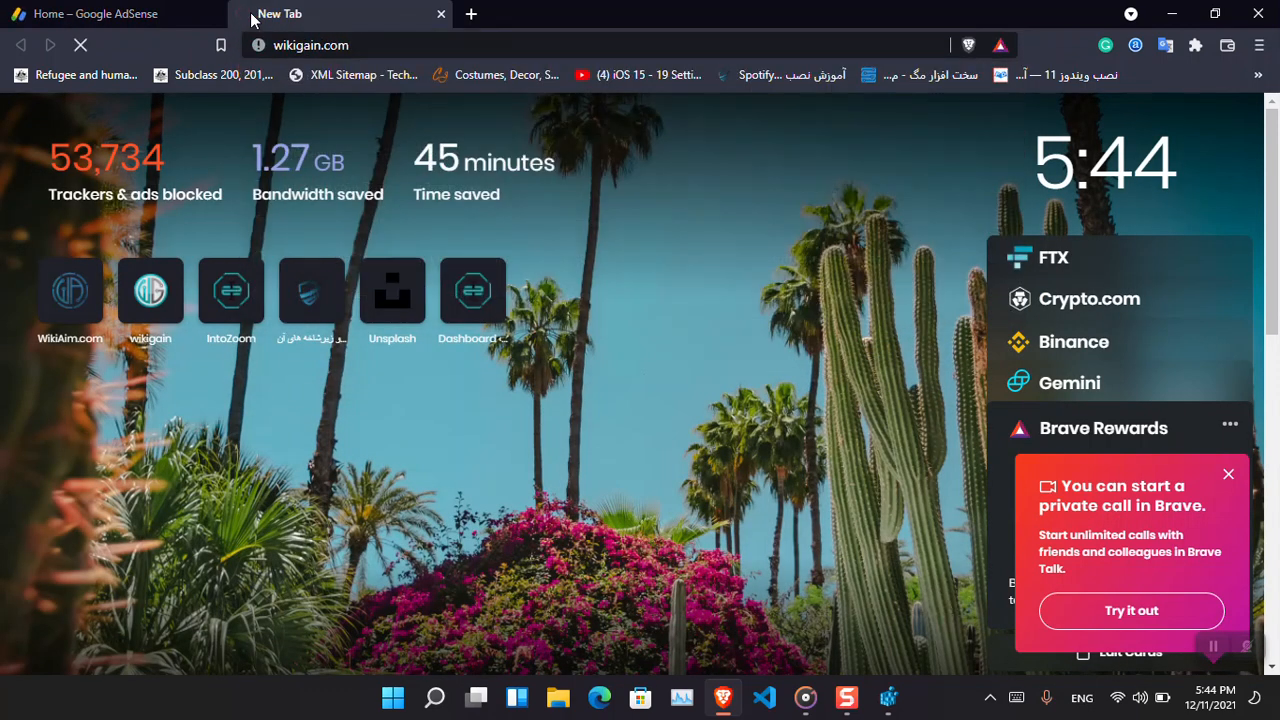
pyautogui.click(217, 14)
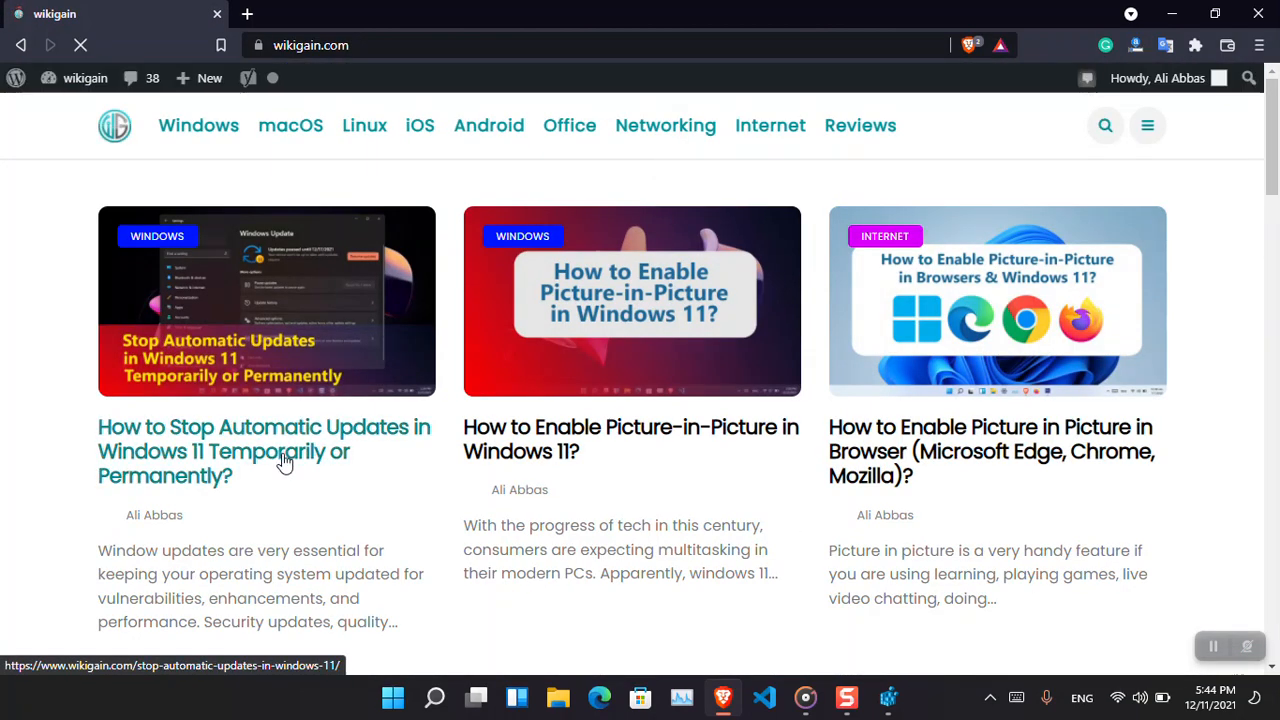
# Open the article on stopping automatic Windows 11 updates, read its AUOptions note, and return to Registry Editor.
pyautogui.click(255, 476)
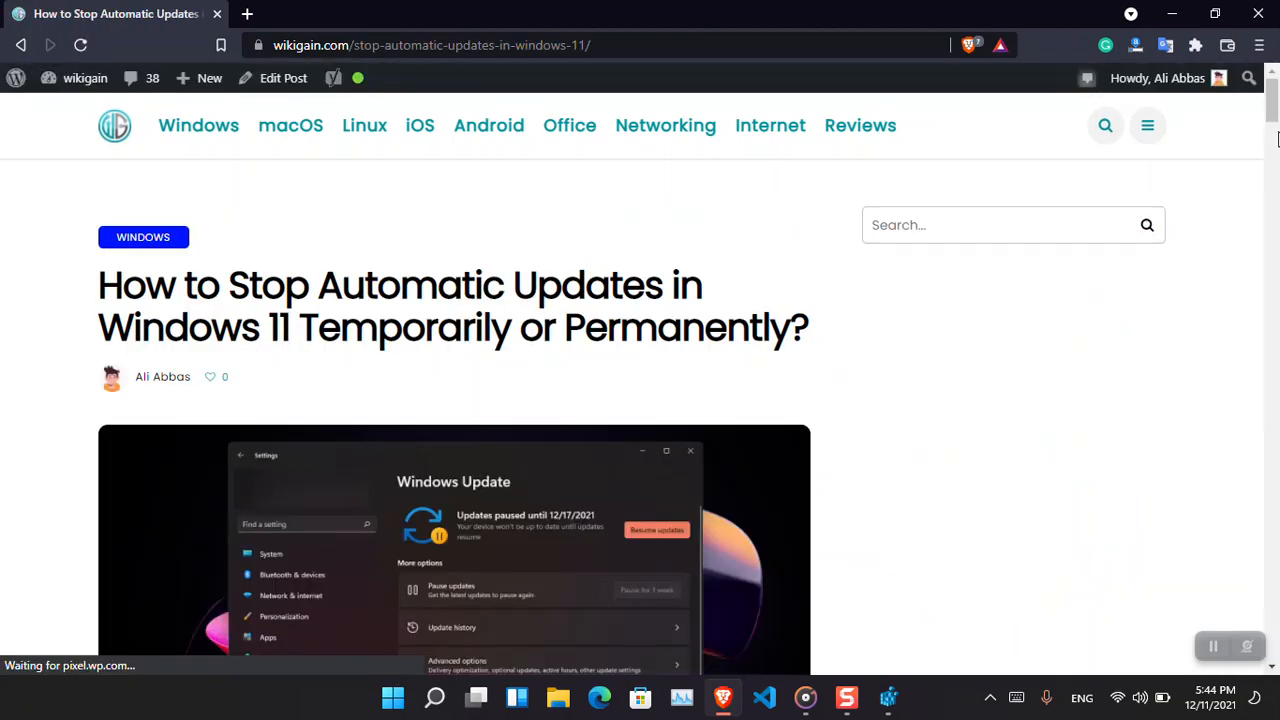
pyautogui.moveTo(1272, 108); pyautogui.dragTo(1278, 520)
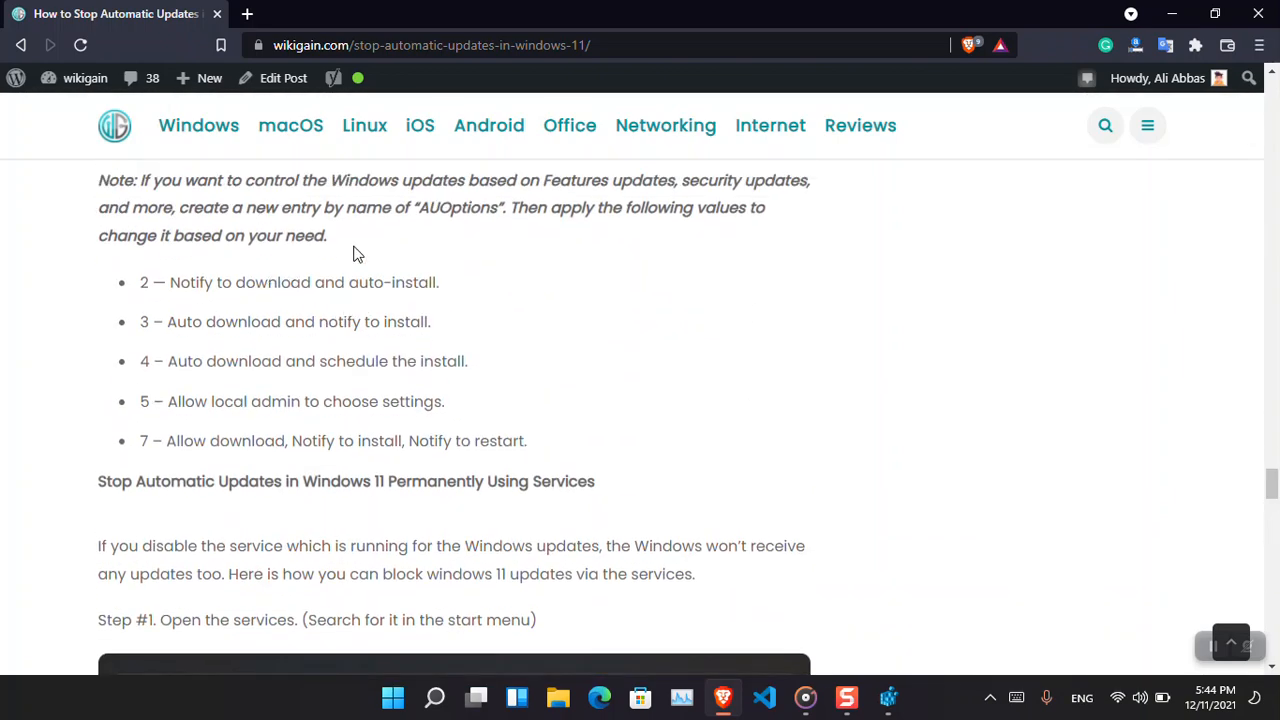
pyautogui.doubleClick(460, 208)
pyautogui.hotkey('ctrl', 'c')
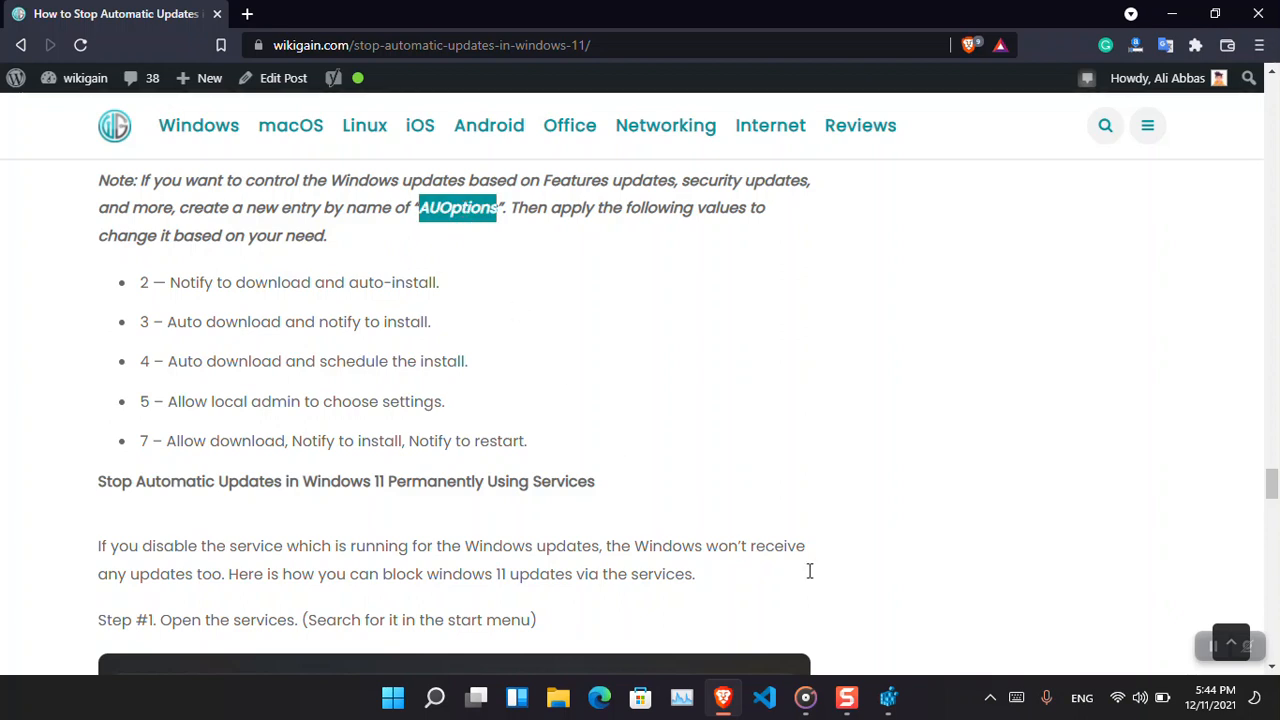
pyautogui.click(893, 708)
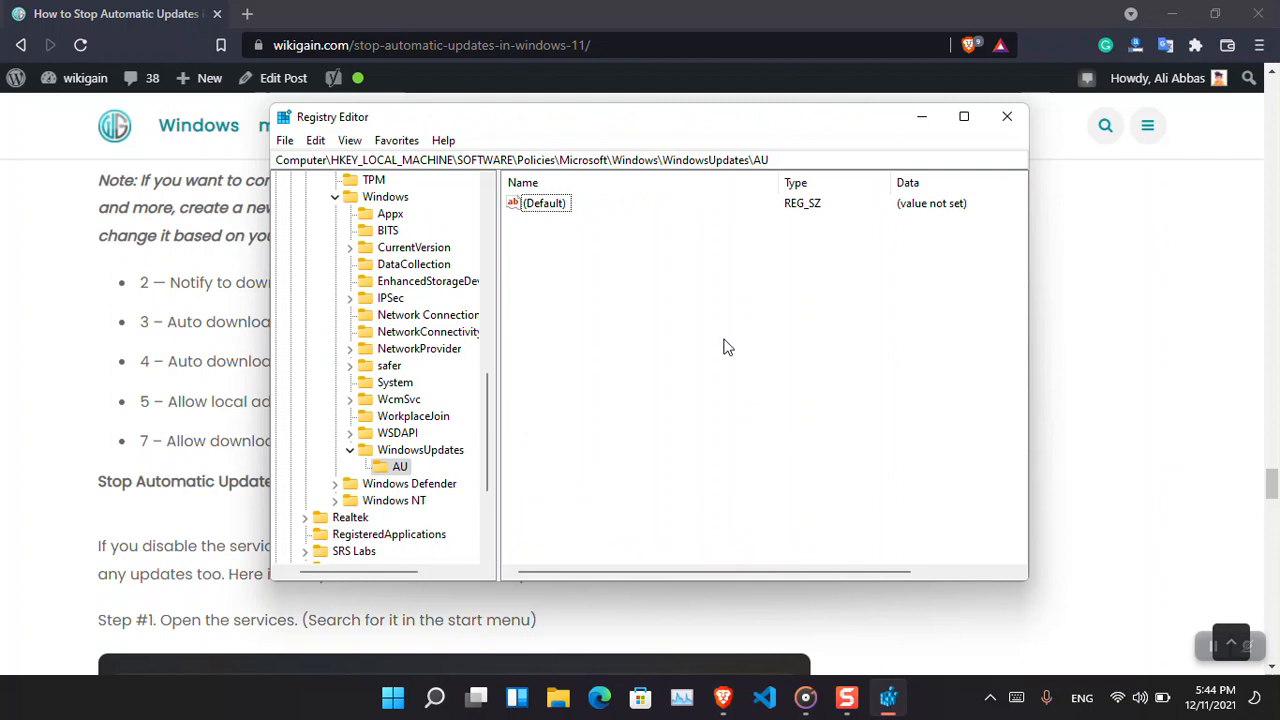
# Create a DWORD (32-bit) value named AUOptions in the AU key.
pyautogui.rightClick(651, 280)
pyautogui.moveTo(695, 285)
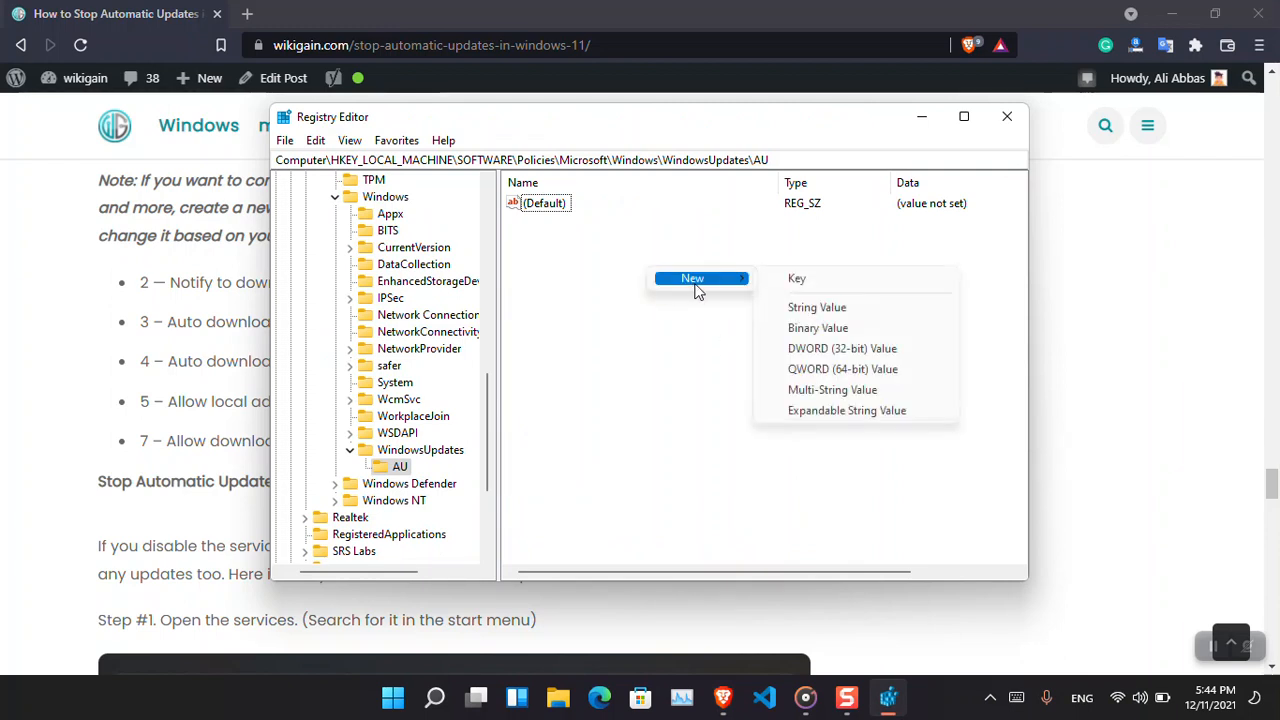
pyautogui.click(853, 348)
pyautogui.hotkey('ctrl', 'v')
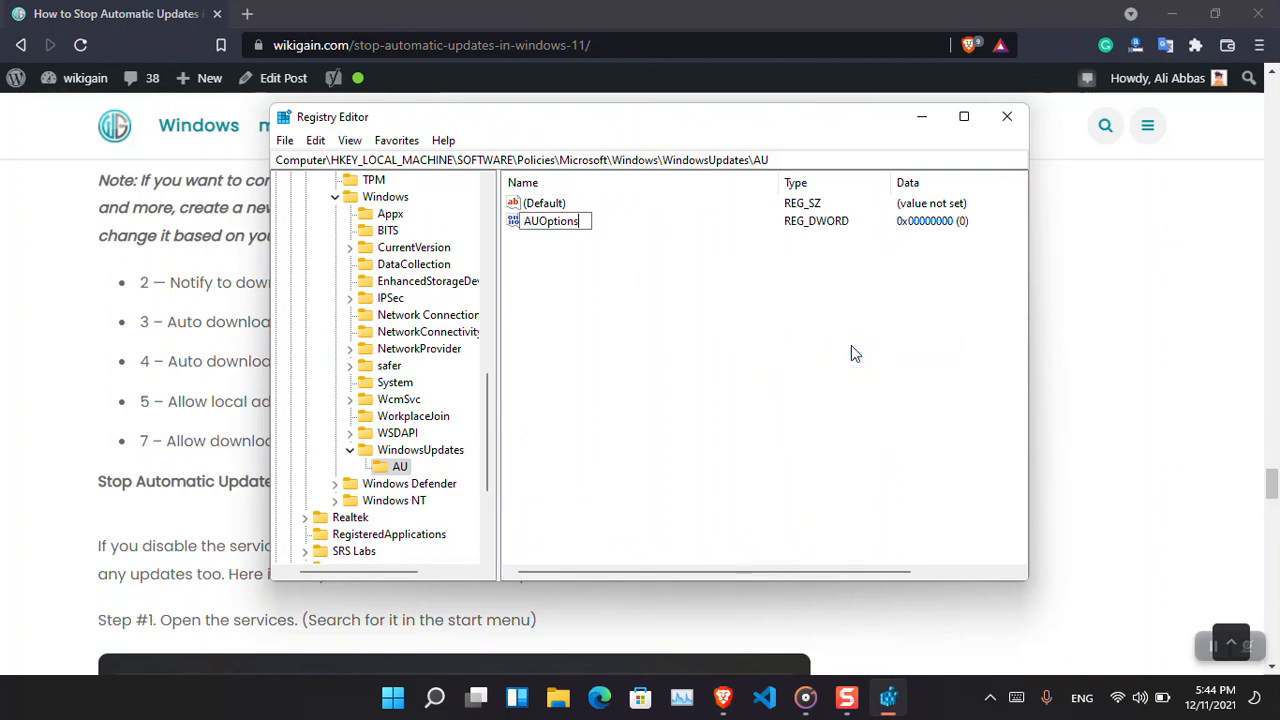
pyautogui.press('Return')
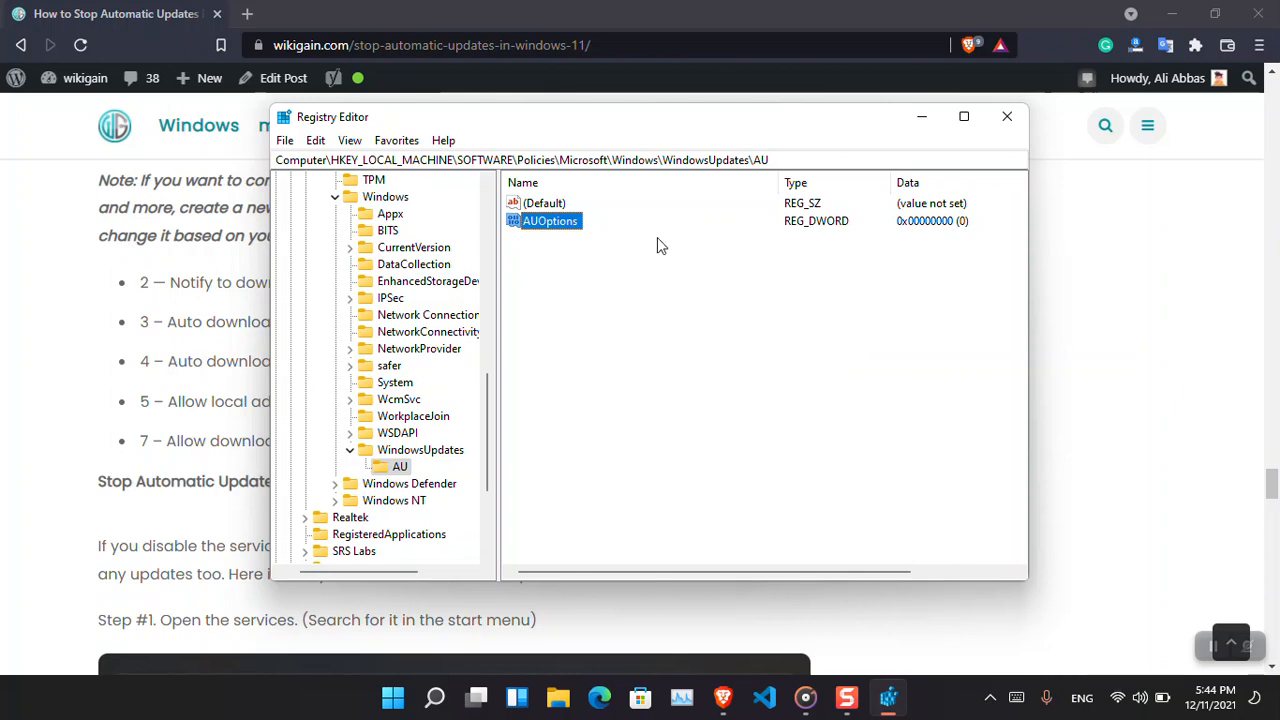
# Place Registry Editor beside the article's AUOptions list and open the AUOptions value, cancelling without changes.
pyautogui.moveTo(613, 121); pyautogui.dragTo(896, 136)
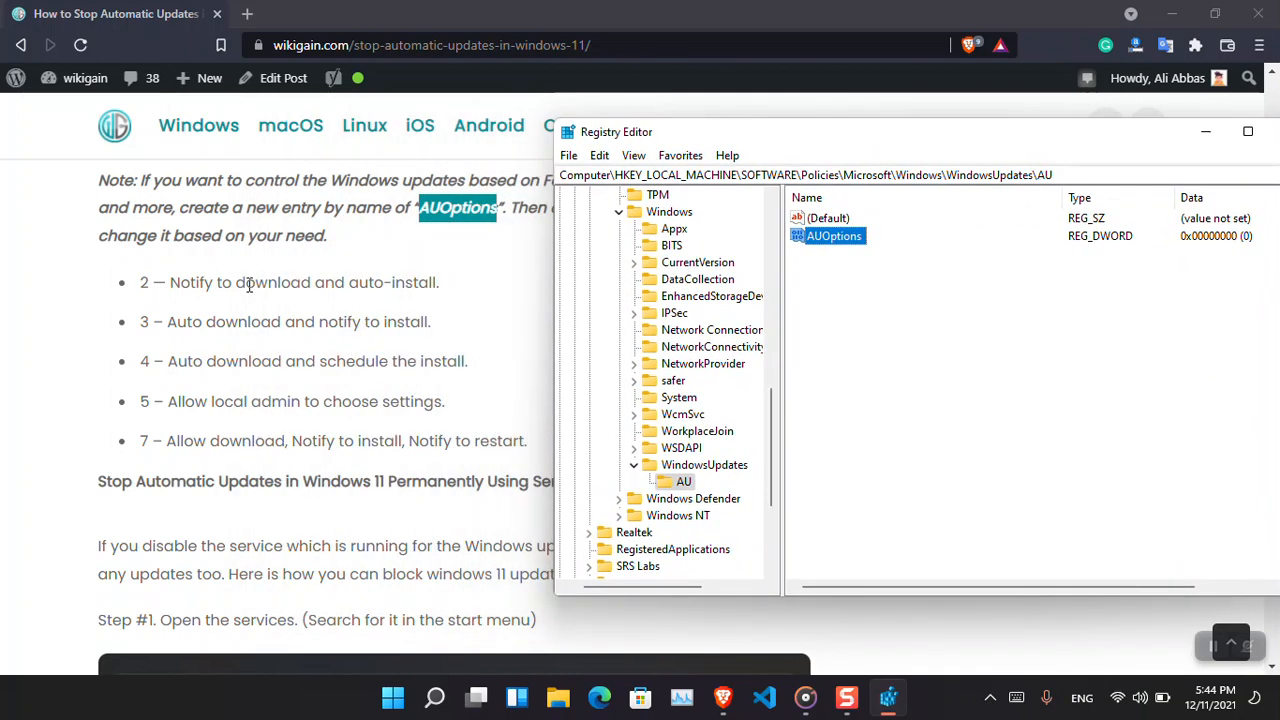
pyautogui.click(204, 290)
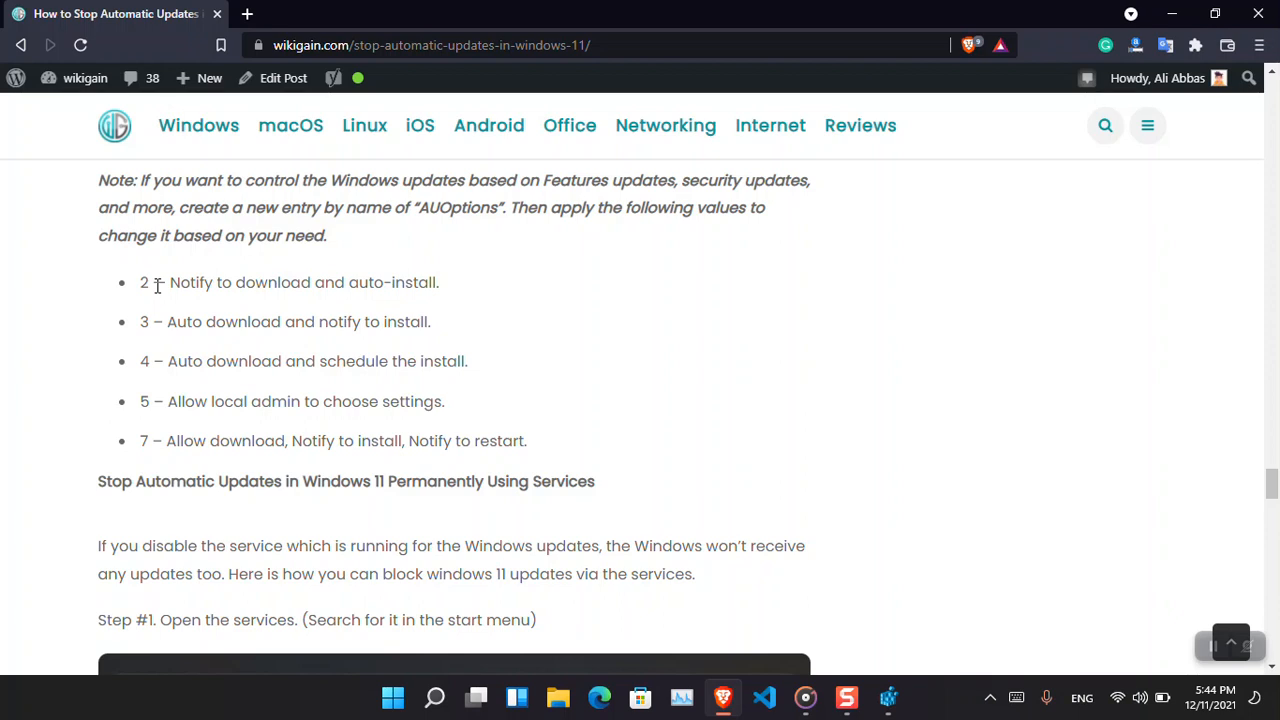
pyautogui.click(888, 697)
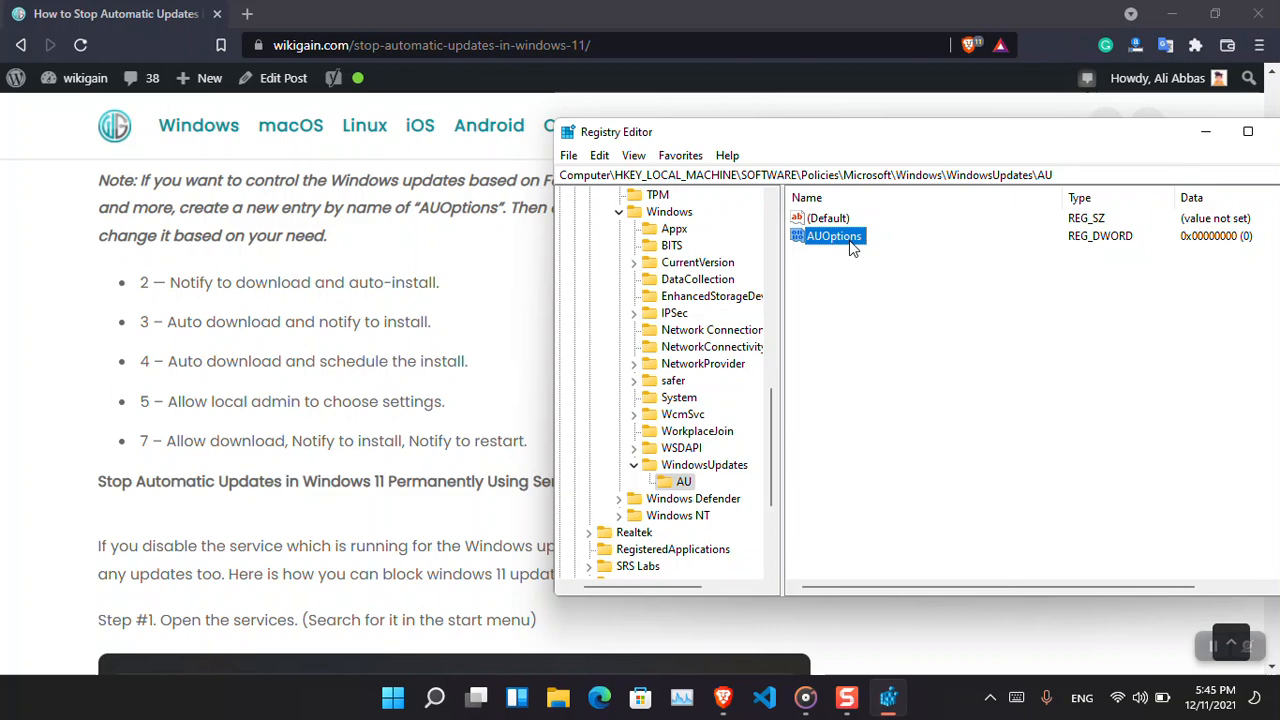
pyautogui.doubleClick(836, 236)
pyautogui.click(726, 312)
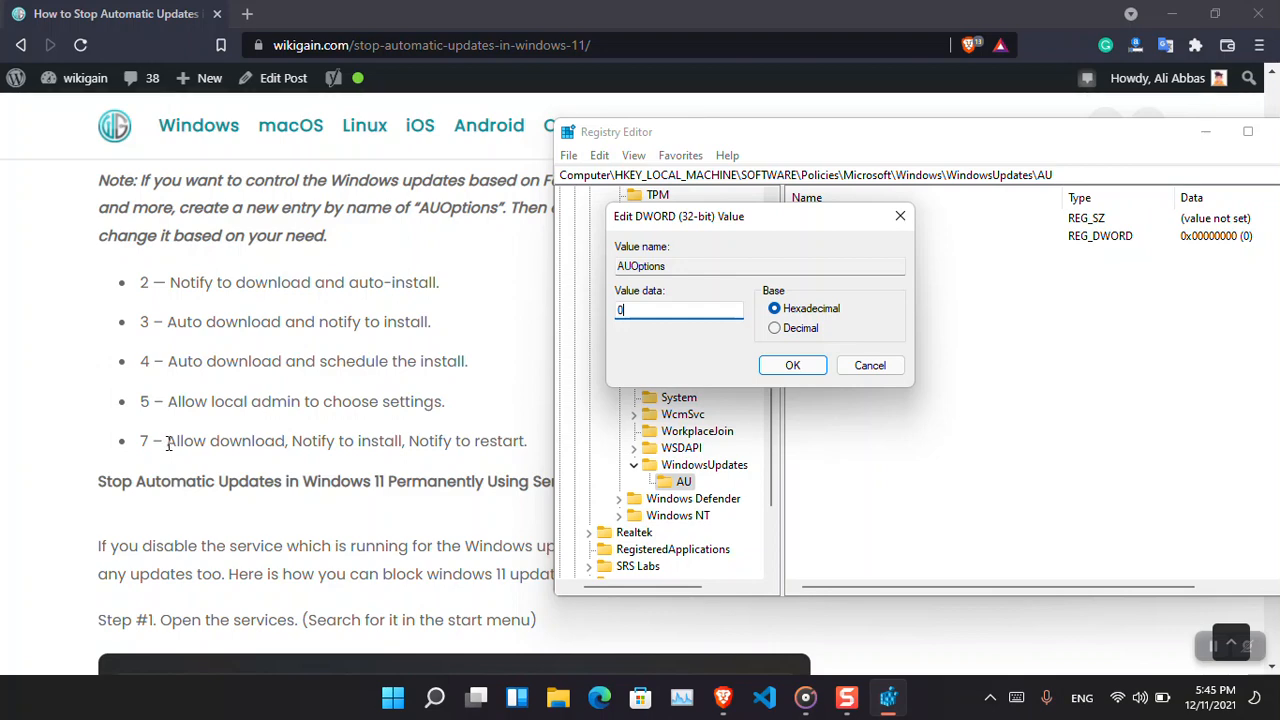
pyautogui.click(868, 370)
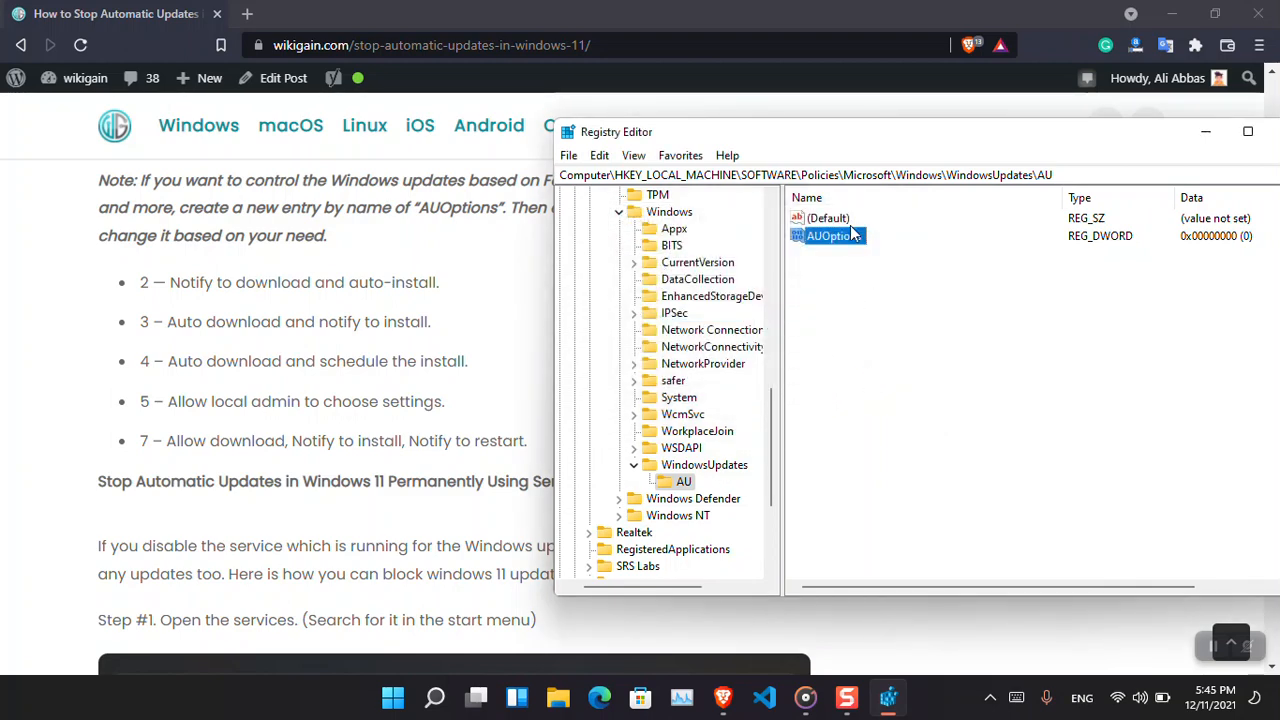
# Delete the AUOptions value, then delete the WindowsUpdates key together with its AU subkey.
pyautogui.press('Delete')
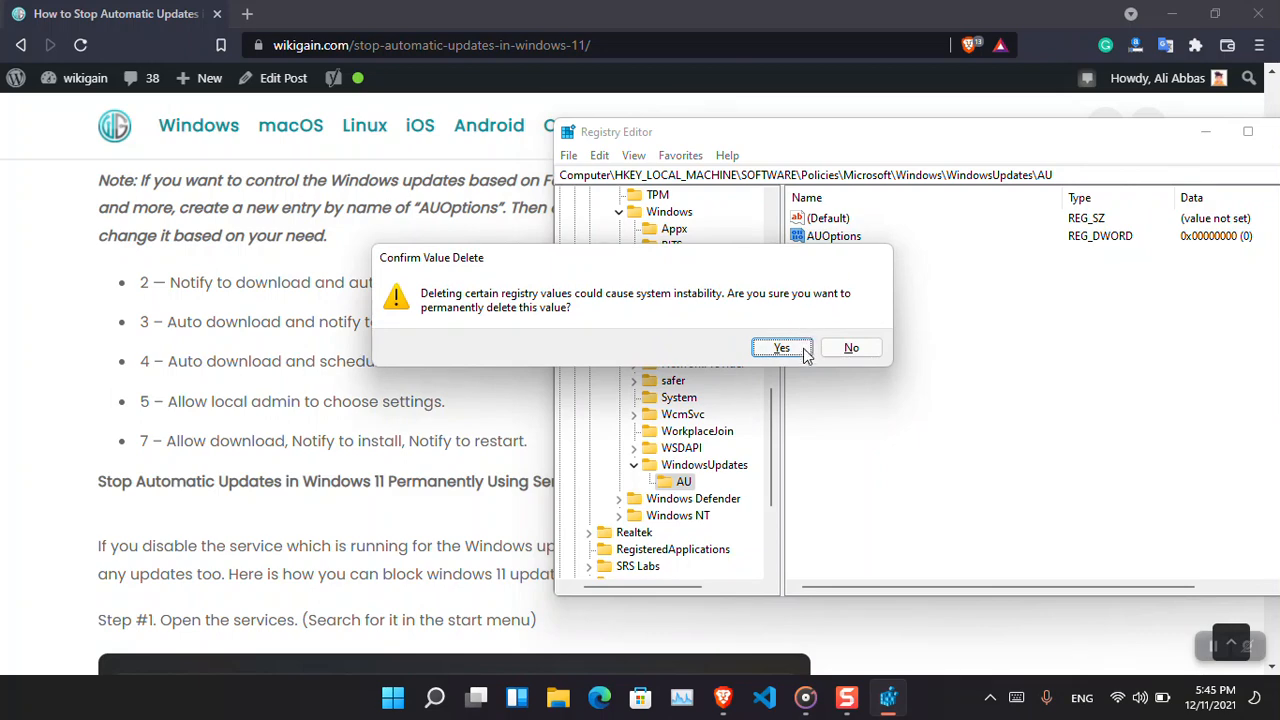
pyautogui.click(804, 352)
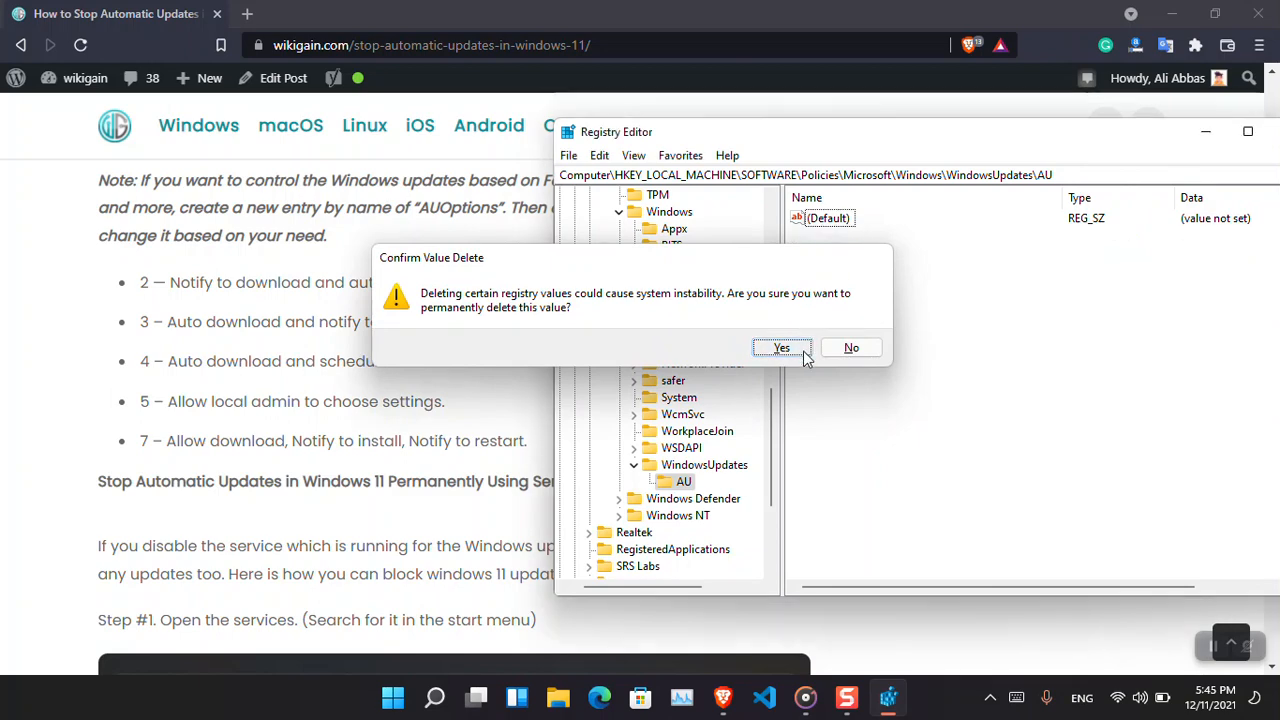
pyautogui.rightClick(708, 466)
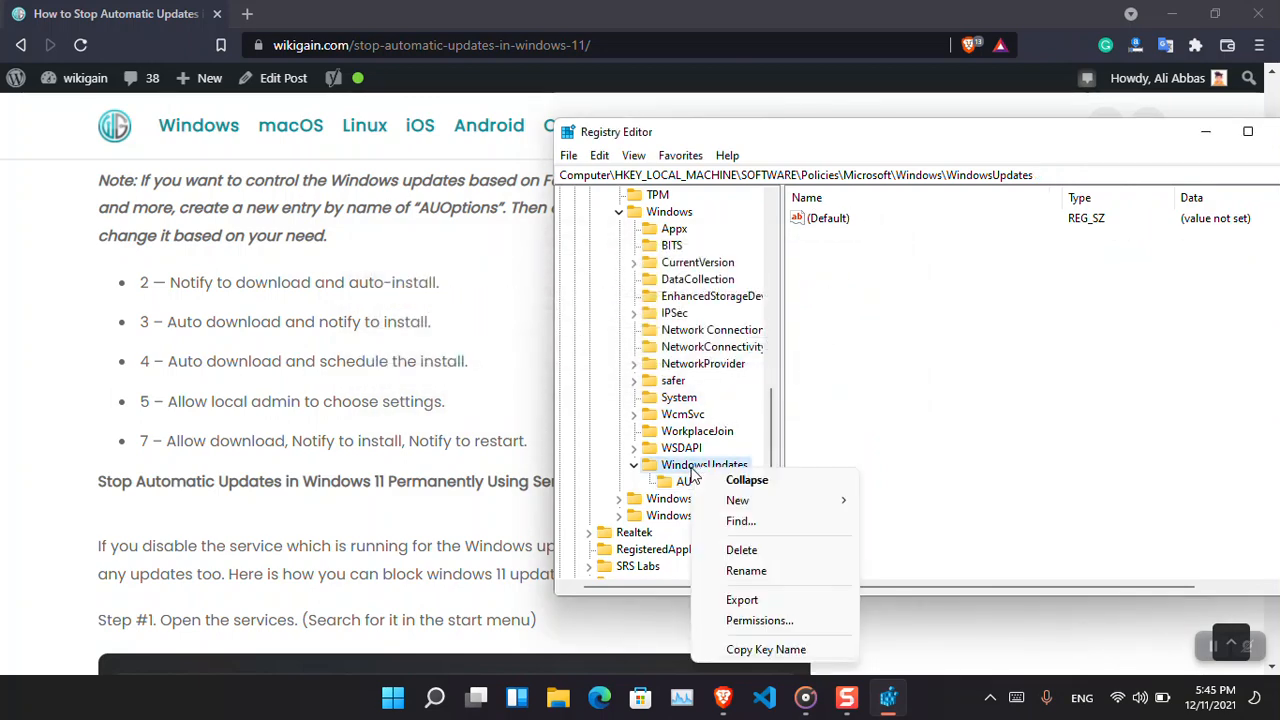
pyautogui.click(740, 550)
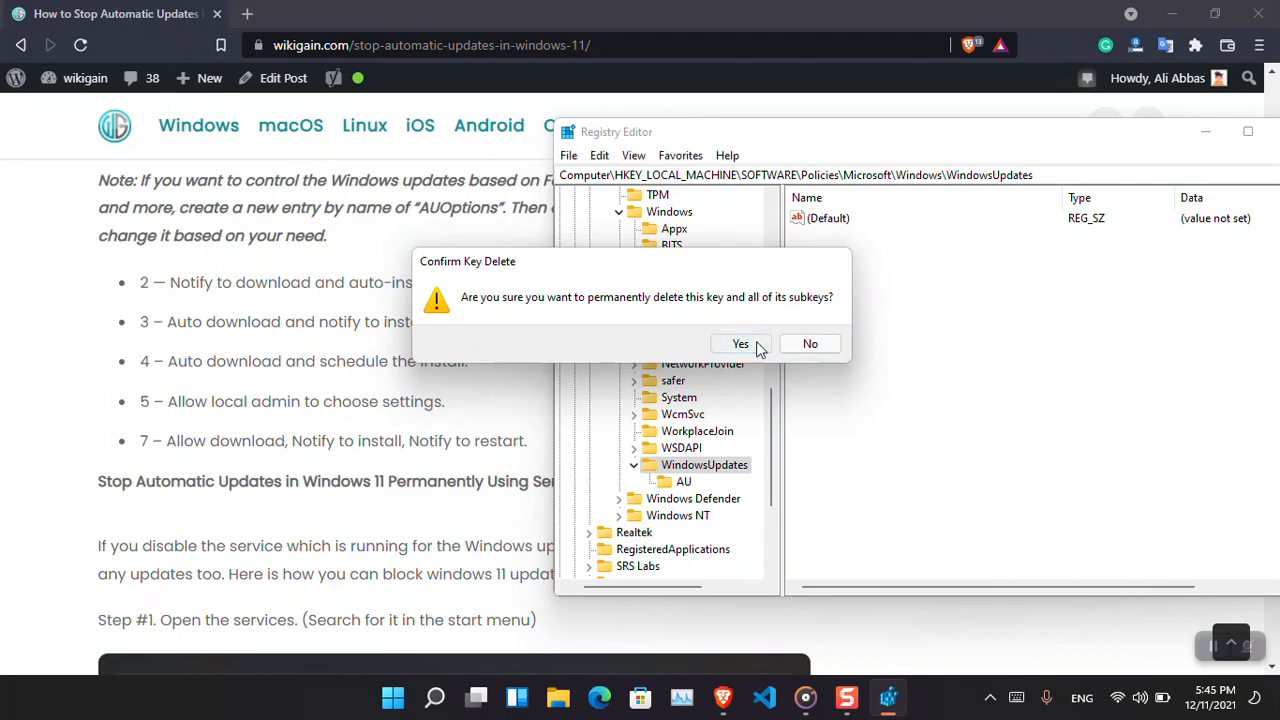
pyautogui.click(740, 344)
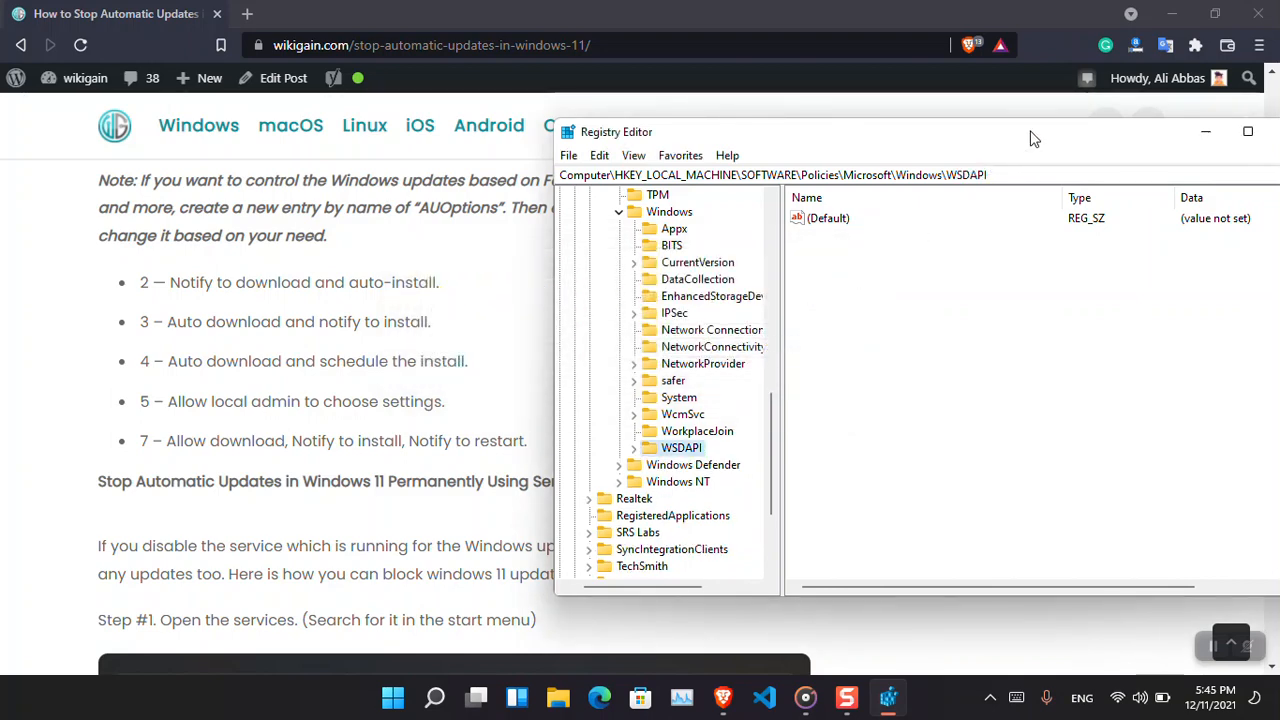
# Close Registry Editor, select the word Services in the article's heading, and minimize the browser.
pyautogui.moveTo(1029, 134); pyautogui.dragTo(687, 128)
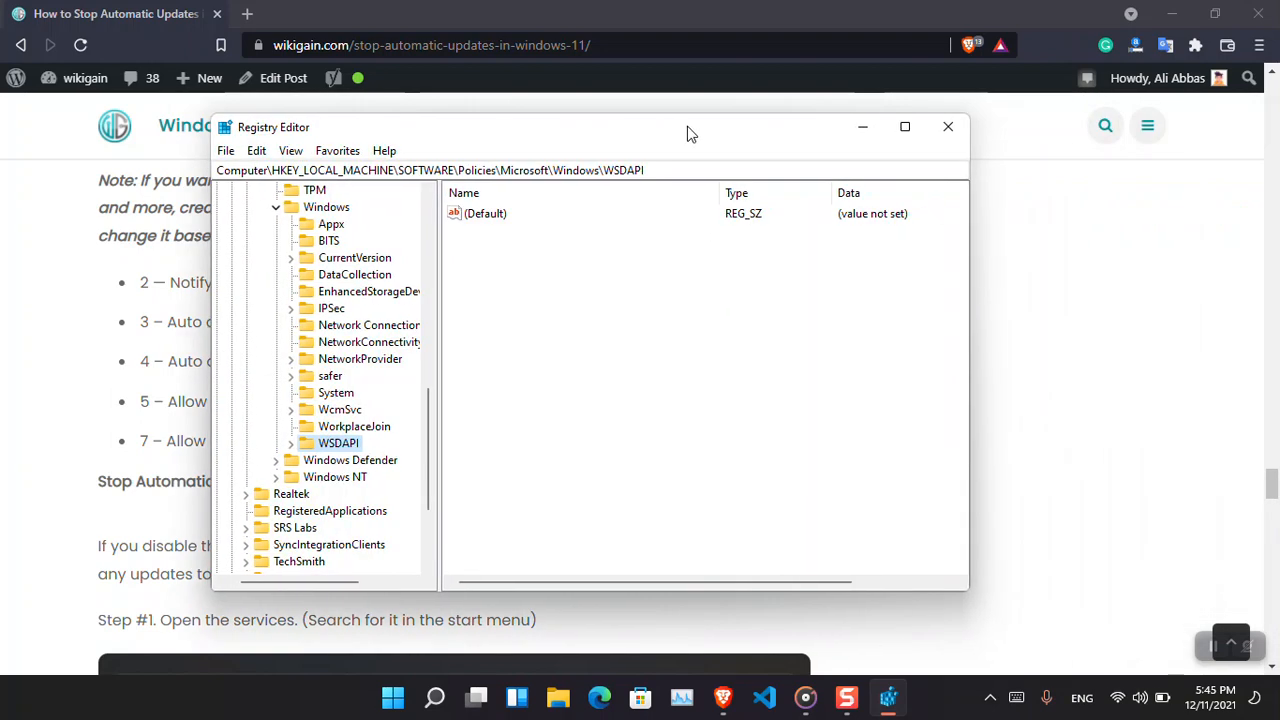
pyautogui.click(945, 127)
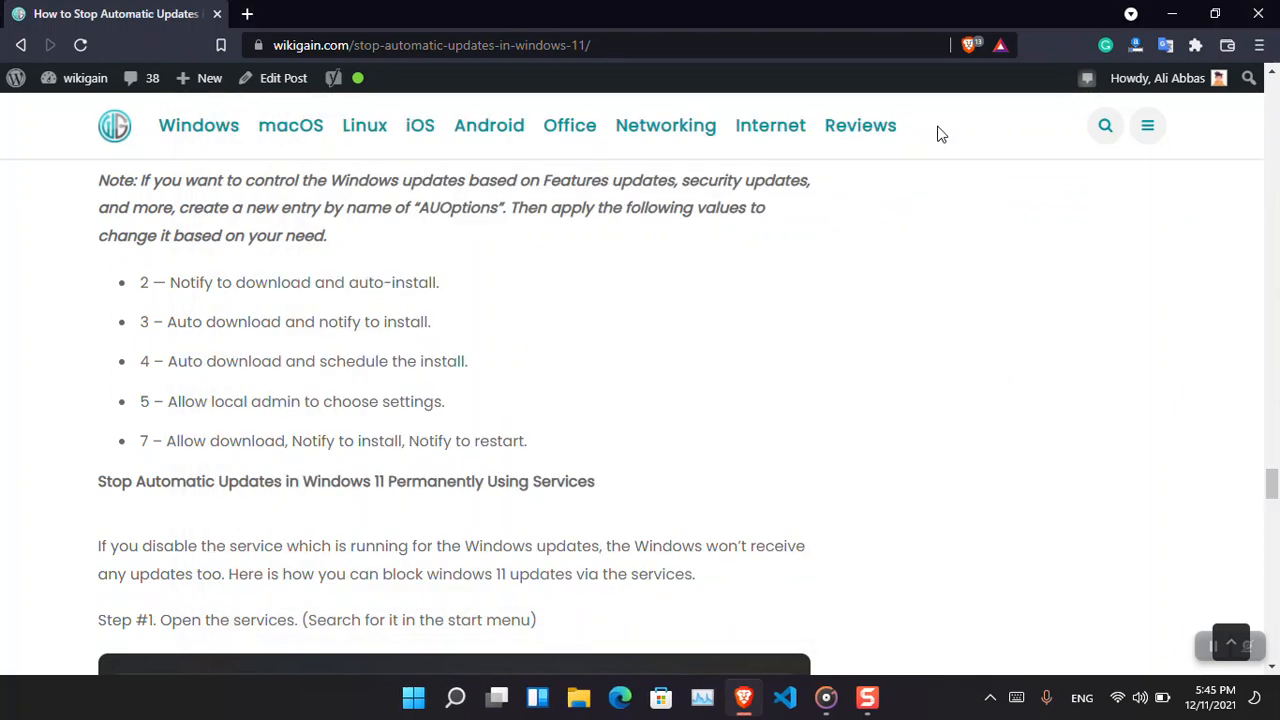
pyautogui.doubleClick(558, 484)
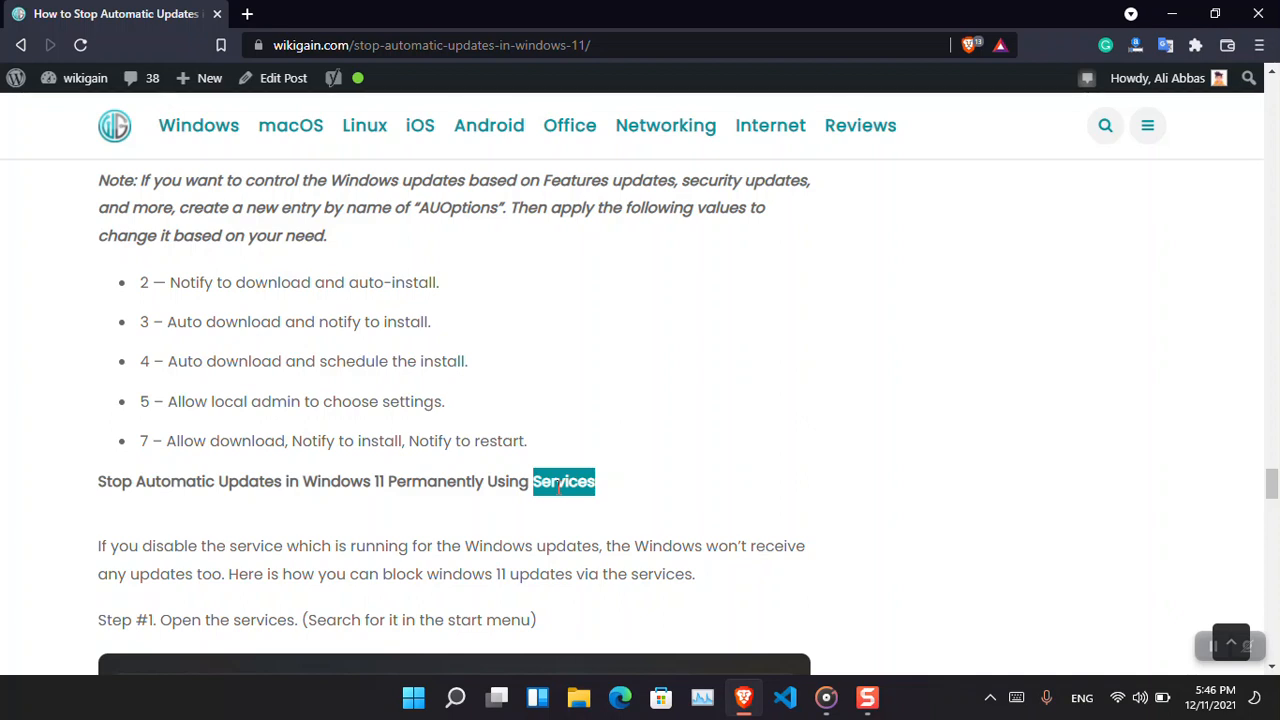
pyautogui.click(1172, 14)
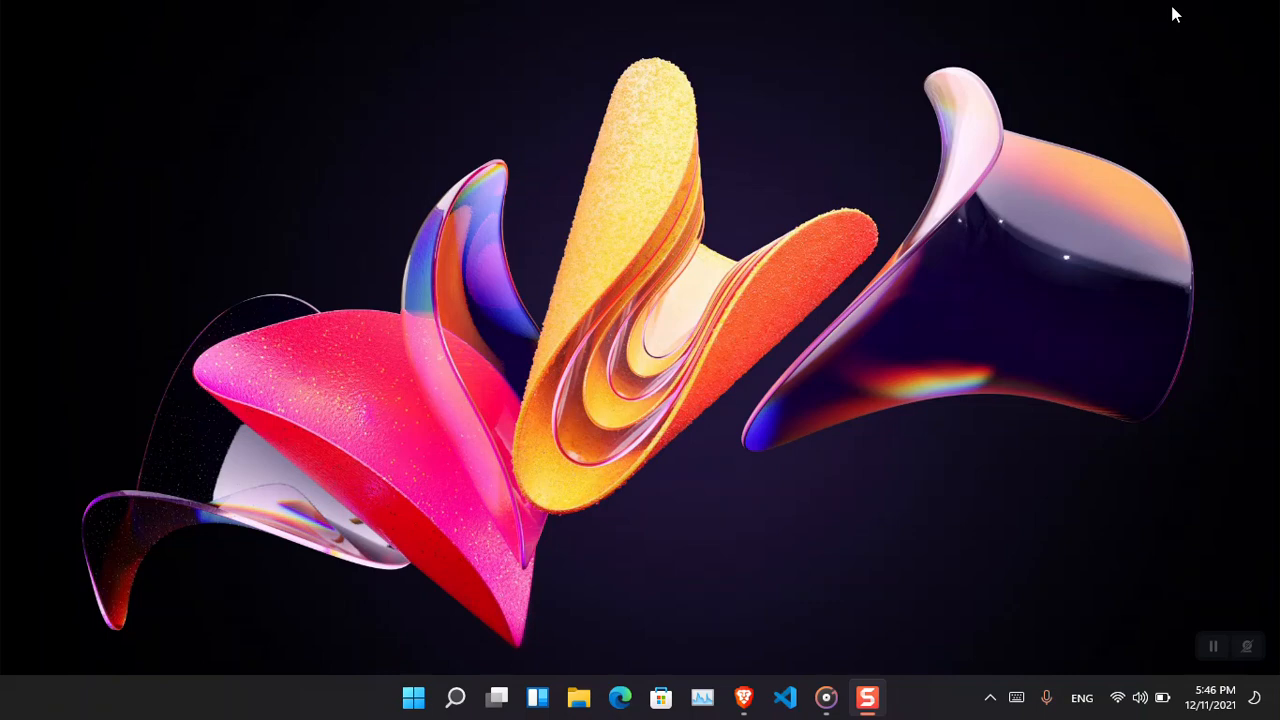
# Search for services and open the Services app.
pyautogui.press('super+s')
pyautogui.write('service')
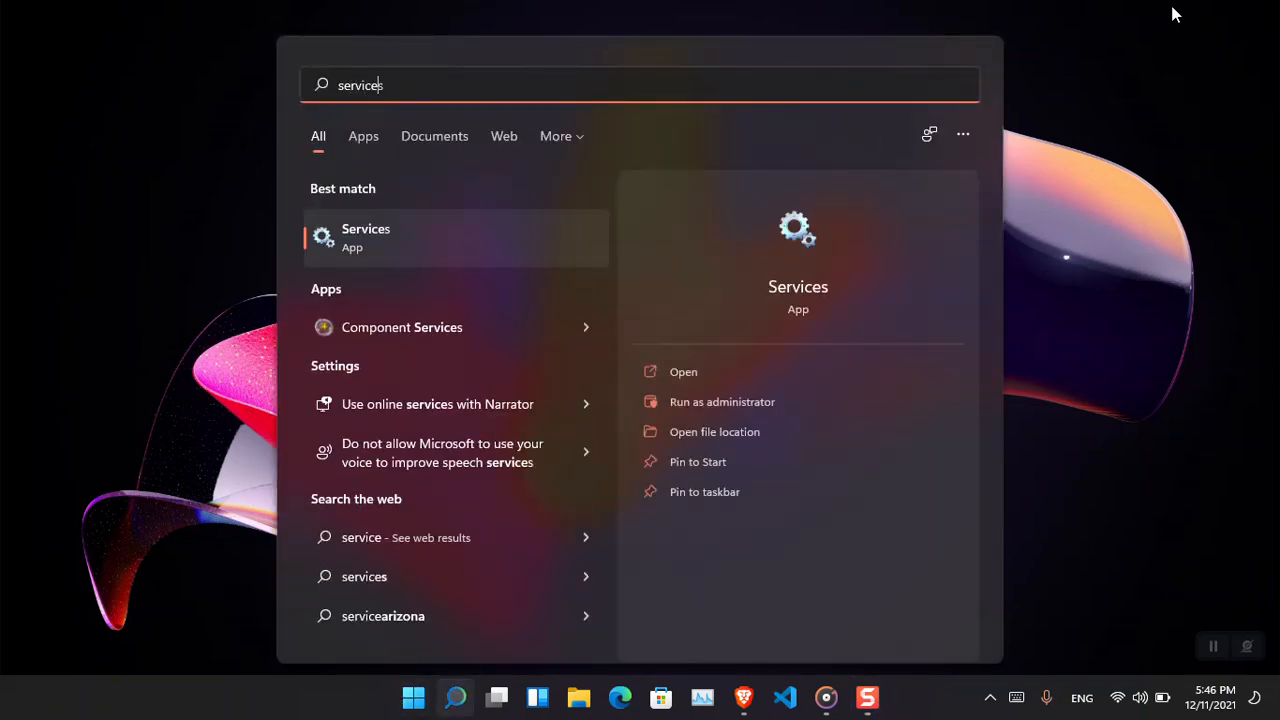
pyautogui.press('Tab')
pyautogui.press('Return')
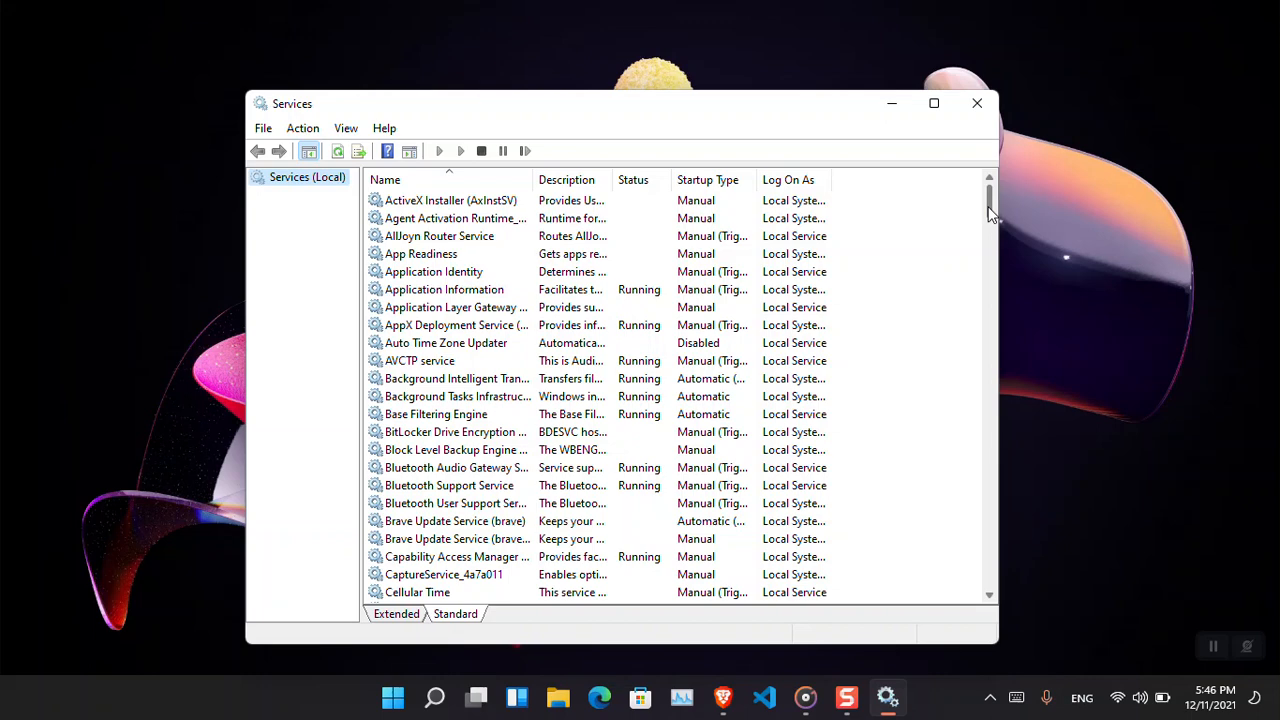
# Open the Windows Update service's properties, set its startup type to Disabled, and apply.
pyautogui.click(434, 218)
pyautogui.press('w')
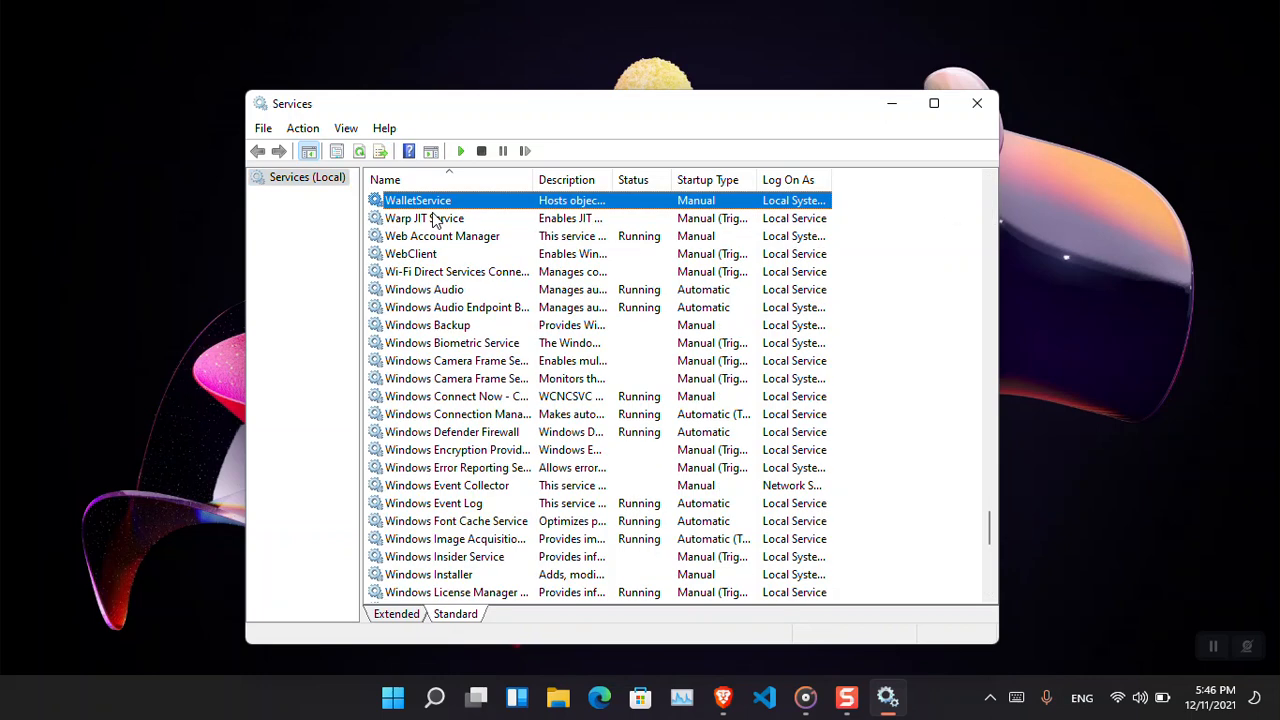
pyautogui.press('Down')
pyautogui.press('Down')
pyautogui.press('Down')
pyautogui.press('Down')
pyautogui.press('Down')
pyautogui.press('Down')
pyautogui.press('Down')
pyautogui.press('Down')
pyautogui.press('Down')
pyautogui.press('Down')
pyautogui.press('Down')
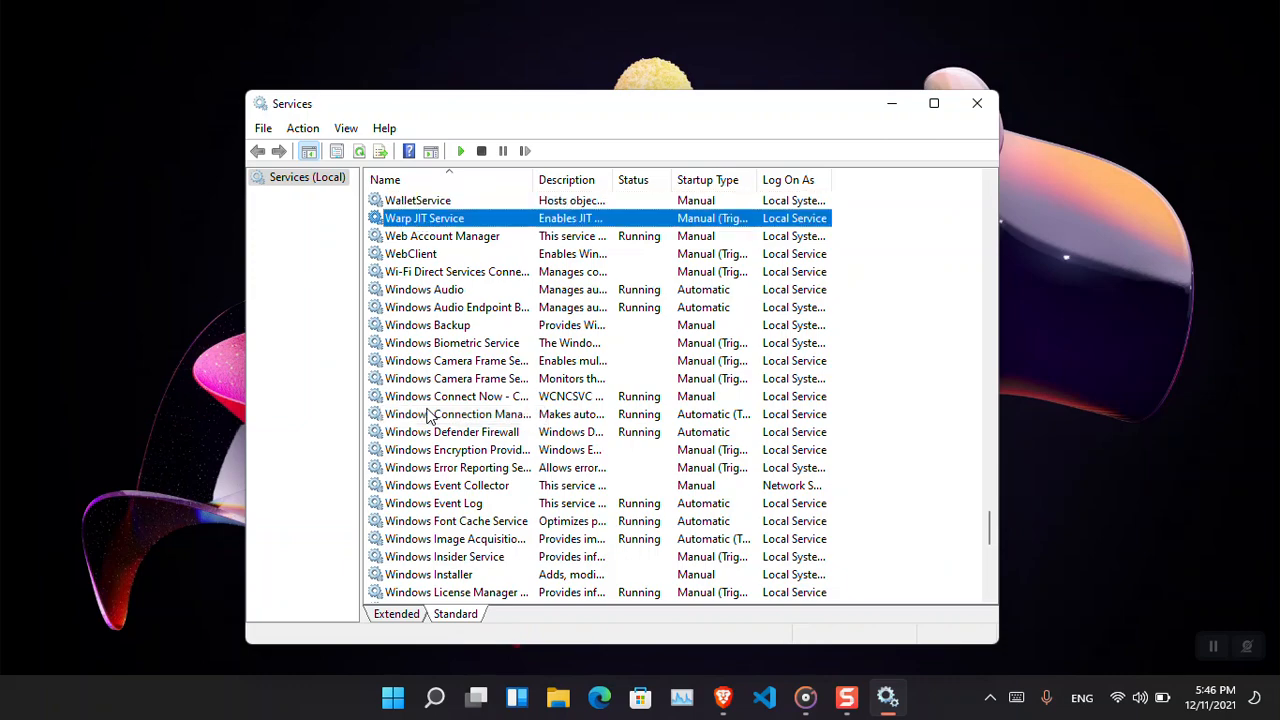
pyautogui.press('Down')
pyautogui.press('Down')
pyautogui.press('Down')
pyautogui.press('Down')
pyautogui.press('Down')
pyautogui.press('Down')
pyautogui.press('Down')
pyautogui.press('Down')
pyautogui.press('Down')
pyautogui.press('Down')
pyautogui.press('Down')
pyautogui.press('Down')
pyautogui.press('Down')
pyautogui.press('Down')
pyautogui.press('Down')
pyautogui.press('Down')
pyautogui.press('Down')
pyautogui.press('Down')
pyautogui.press('Down')
pyautogui.press('Down')
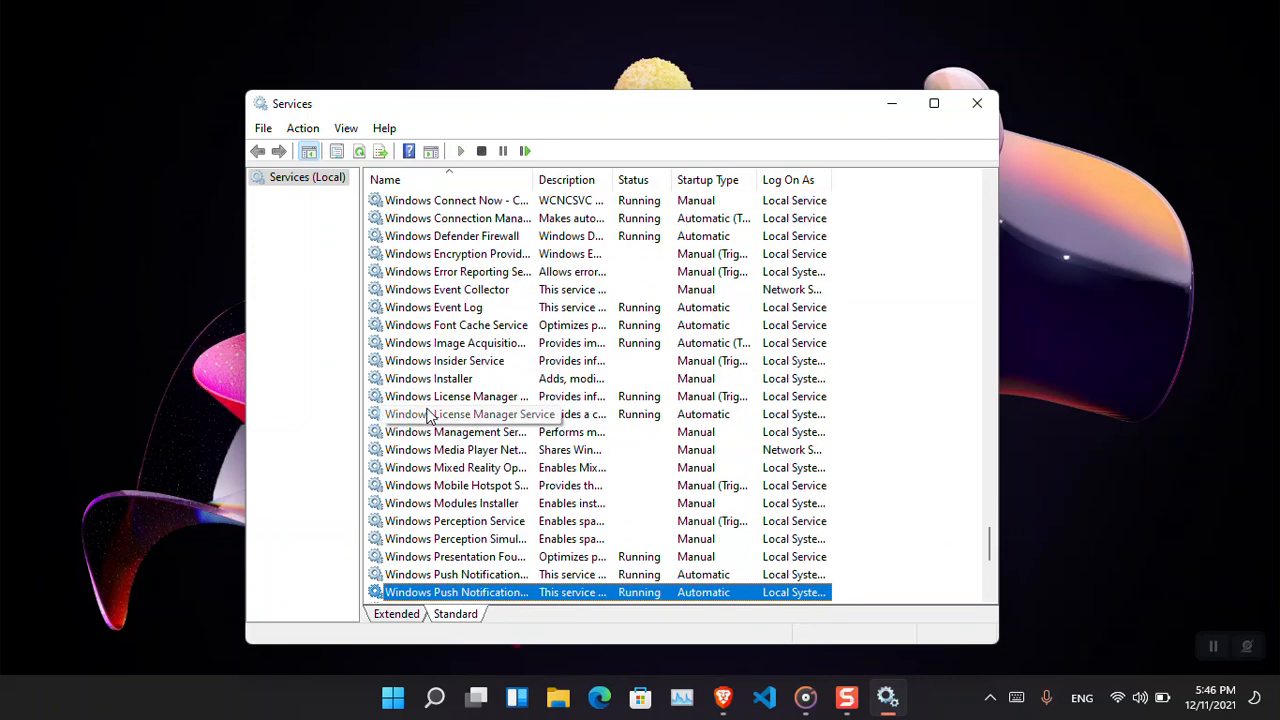
pyautogui.press('Down')
pyautogui.press('Up')
pyautogui.press('Down')
pyautogui.press('Up')
pyautogui.press('Up')
pyautogui.press('Up')
pyautogui.press('Up')
pyautogui.press('Up')
pyautogui.press('Up')
pyautogui.press('Up')
pyautogui.press('Up')
pyautogui.press('Up')
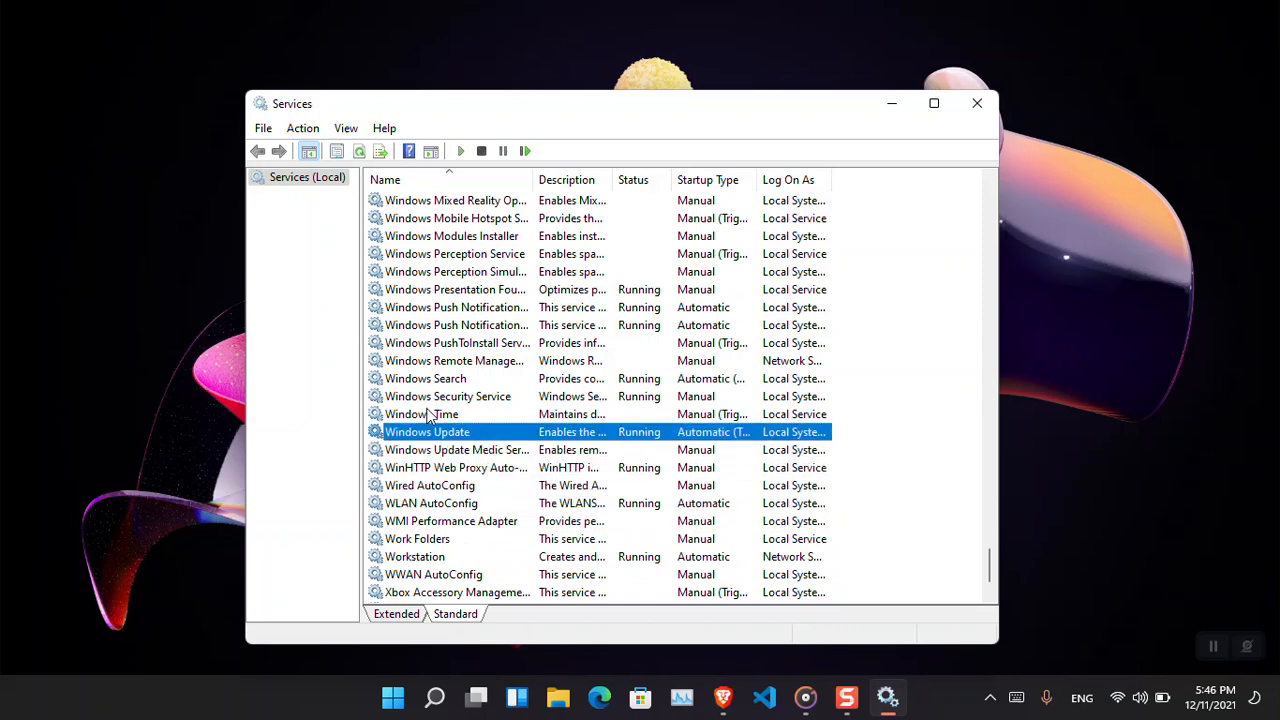
pyautogui.rightClick(588, 445)
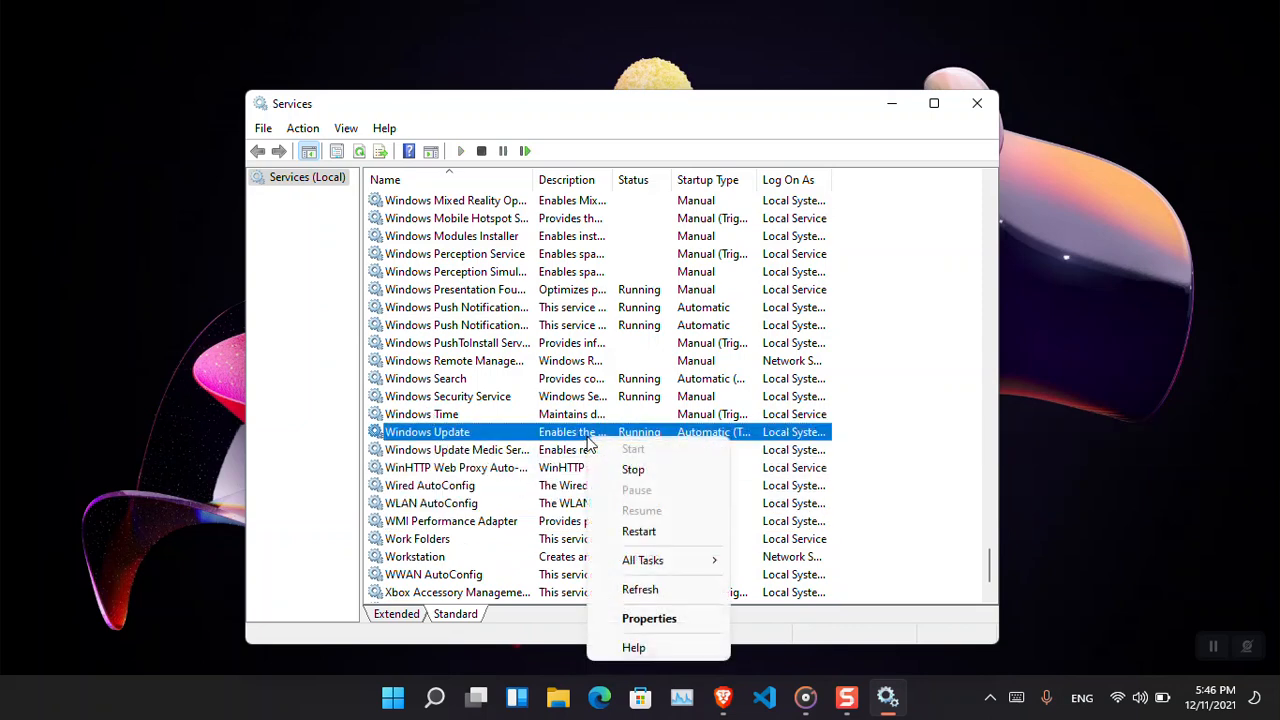
pyautogui.click(680, 619)
pyautogui.click(580, 446)
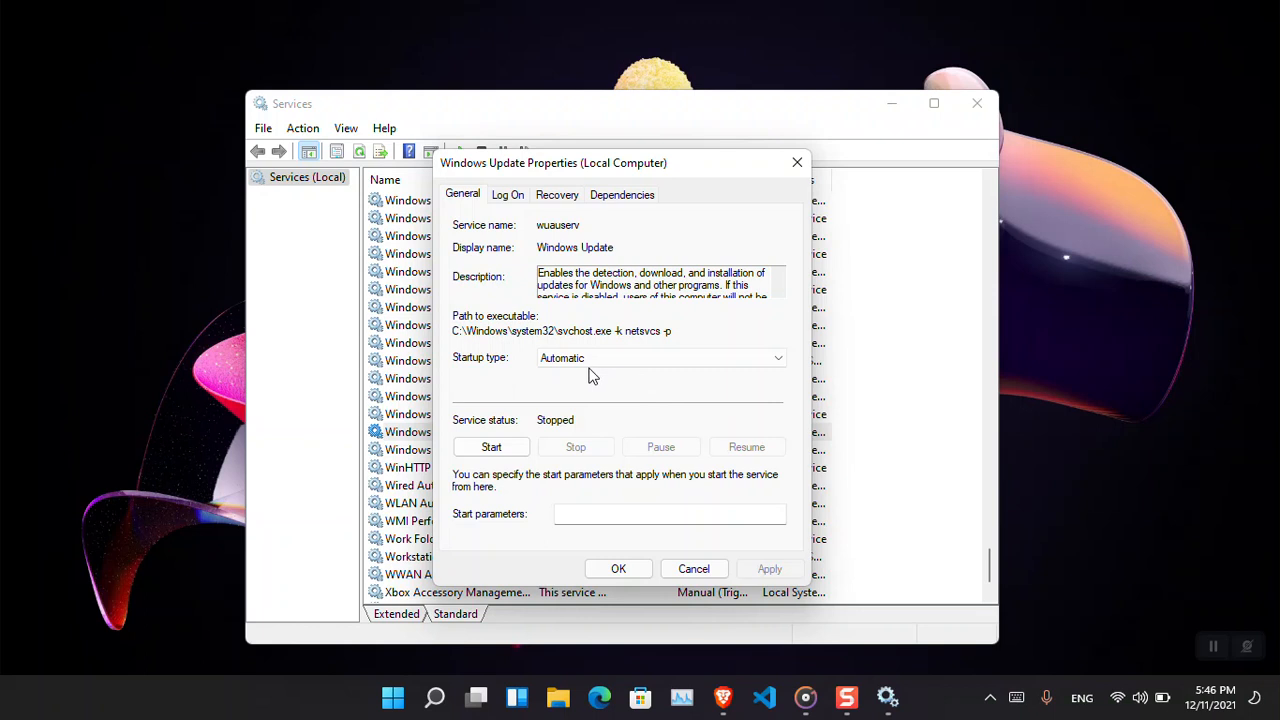
pyautogui.click(612, 360)
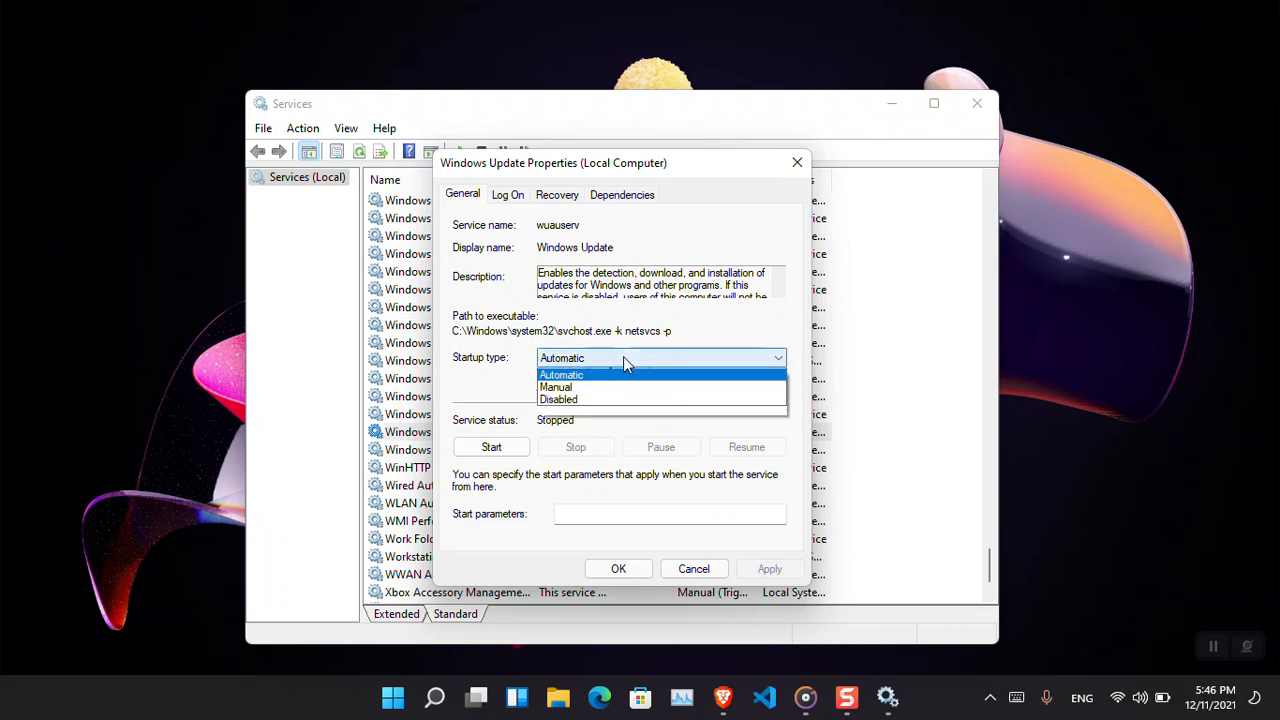
pyautogui.click(633, 414)
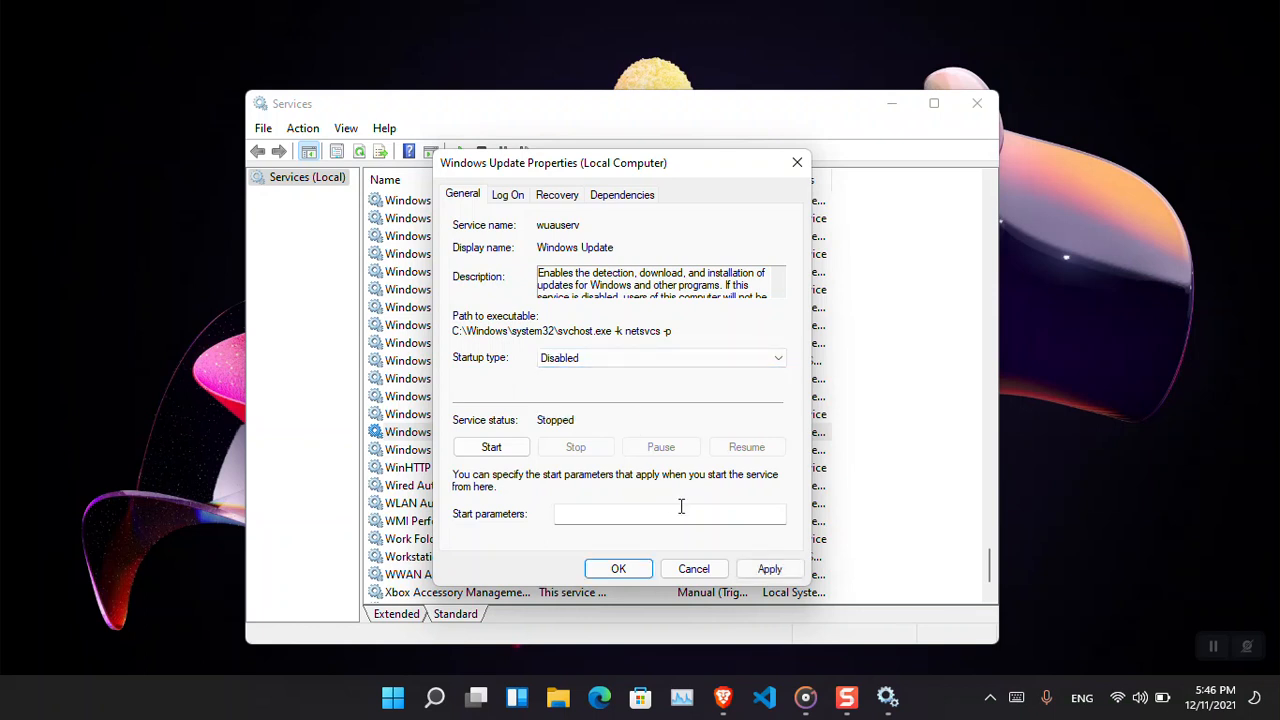
pyautogui.click(770, 568)
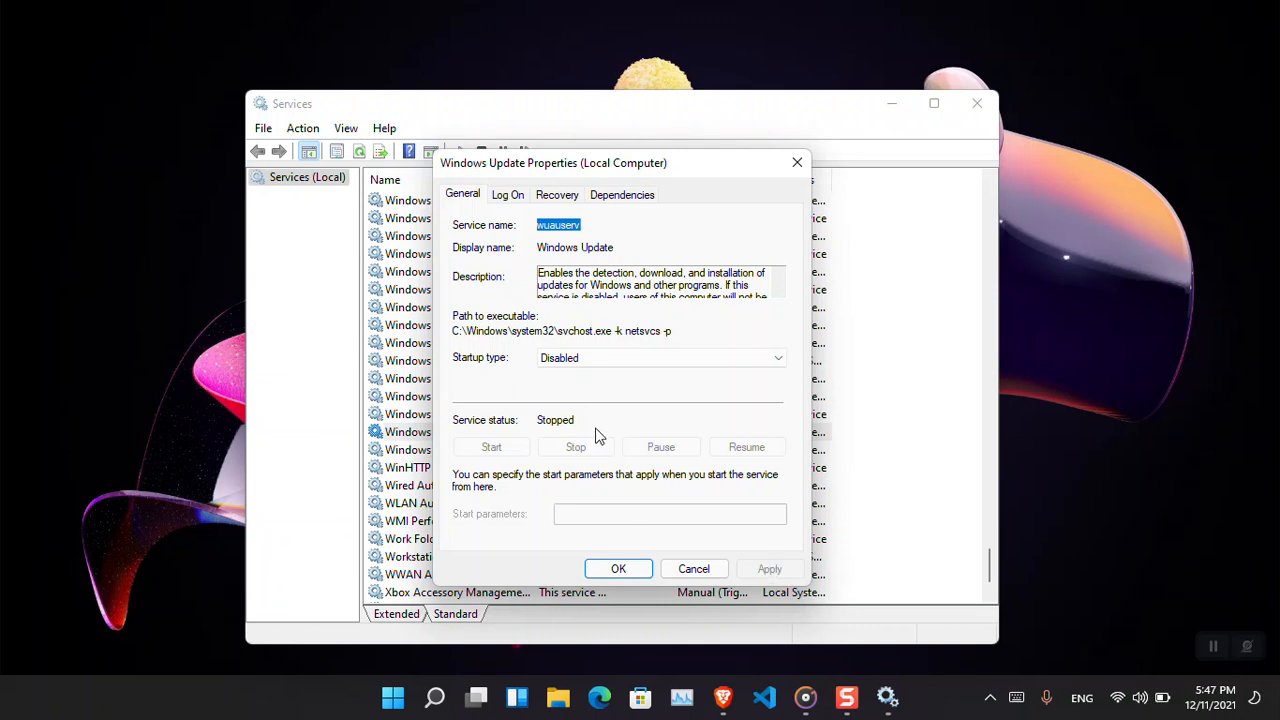
# Set the Windows Update service's startup type back to Automatic, apply, start the service, and confirm.
pyautogui.click(643, 363)
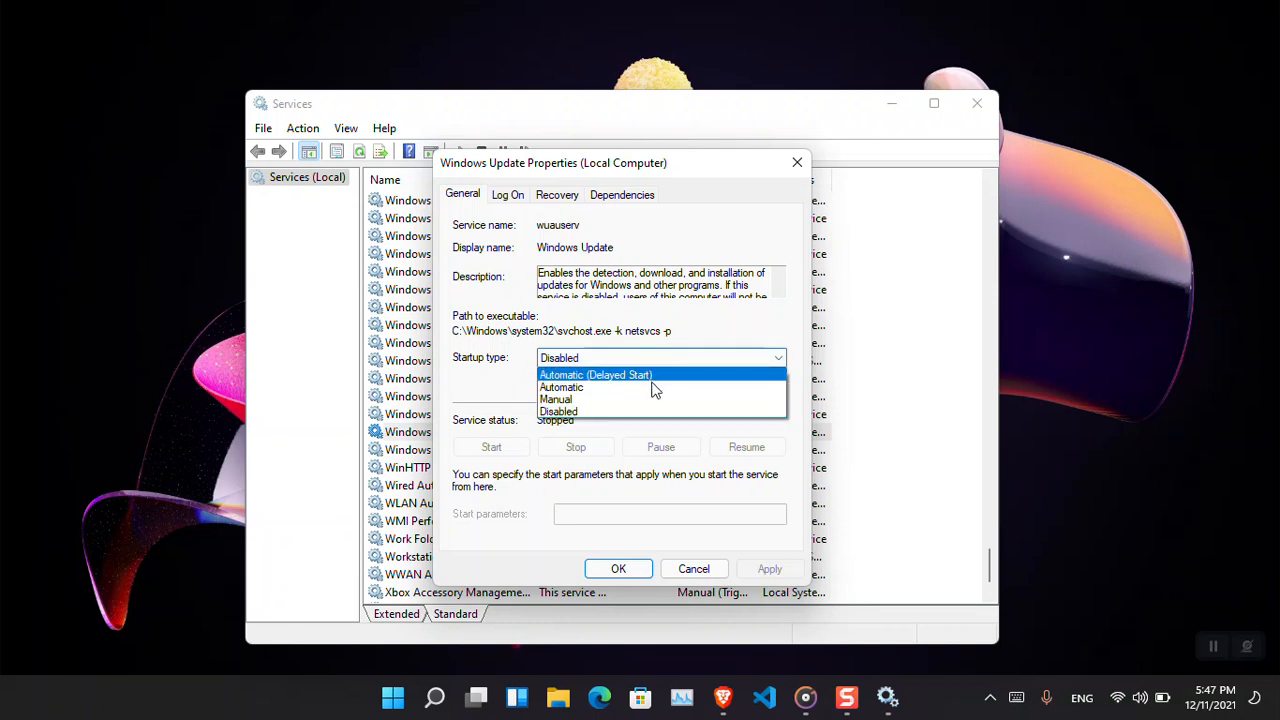
pyautogui.click(655, 391)
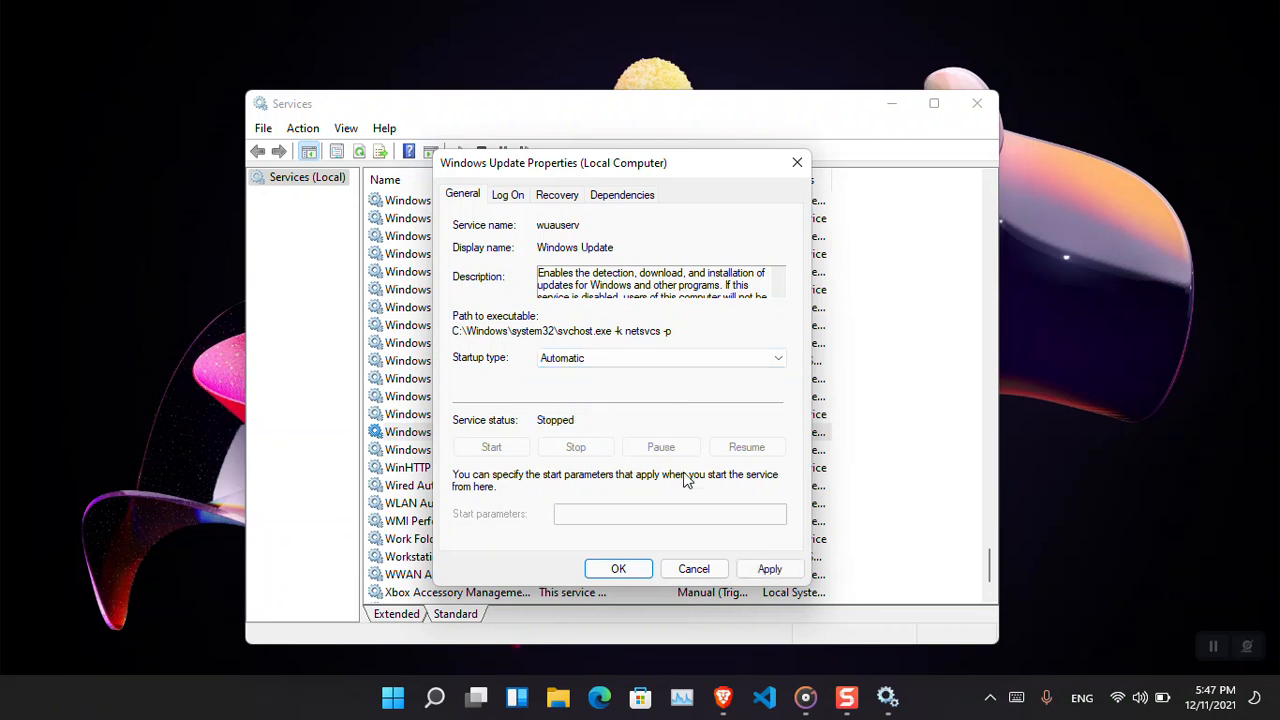
pyautogui.click(768, 567)
pyautogui.click(492, 448)
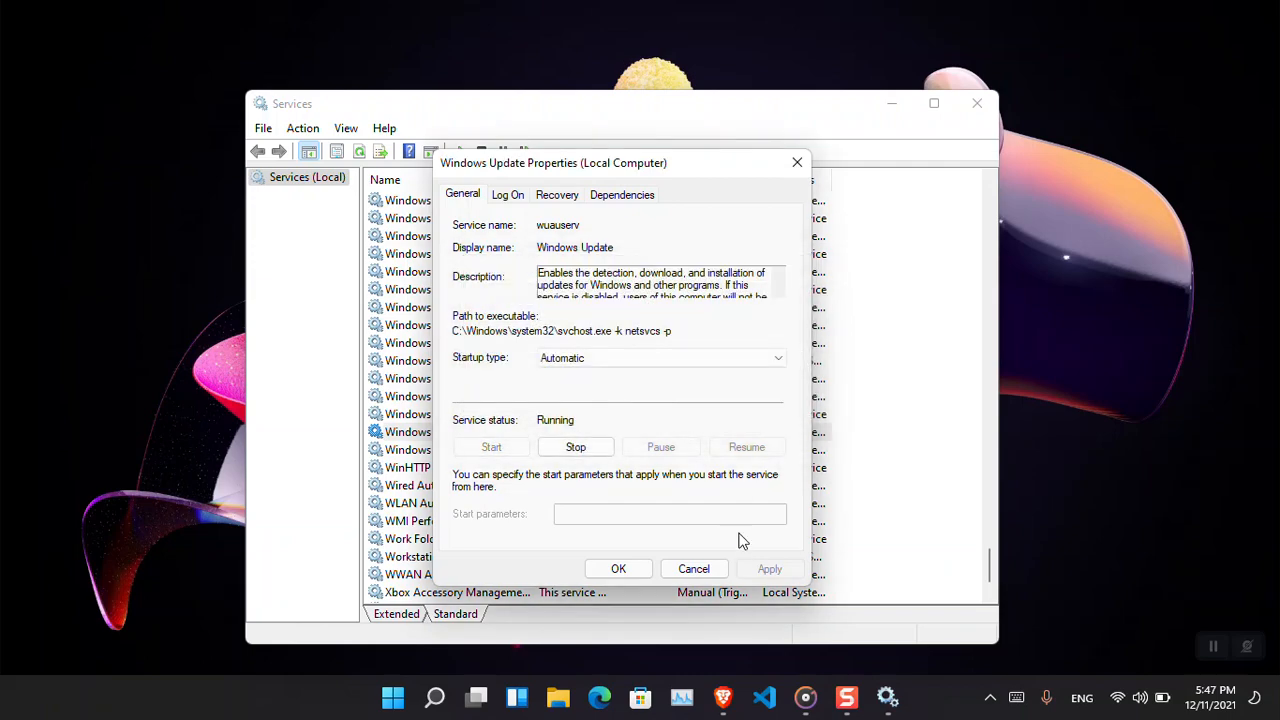
pyautogui.click(612, 574)
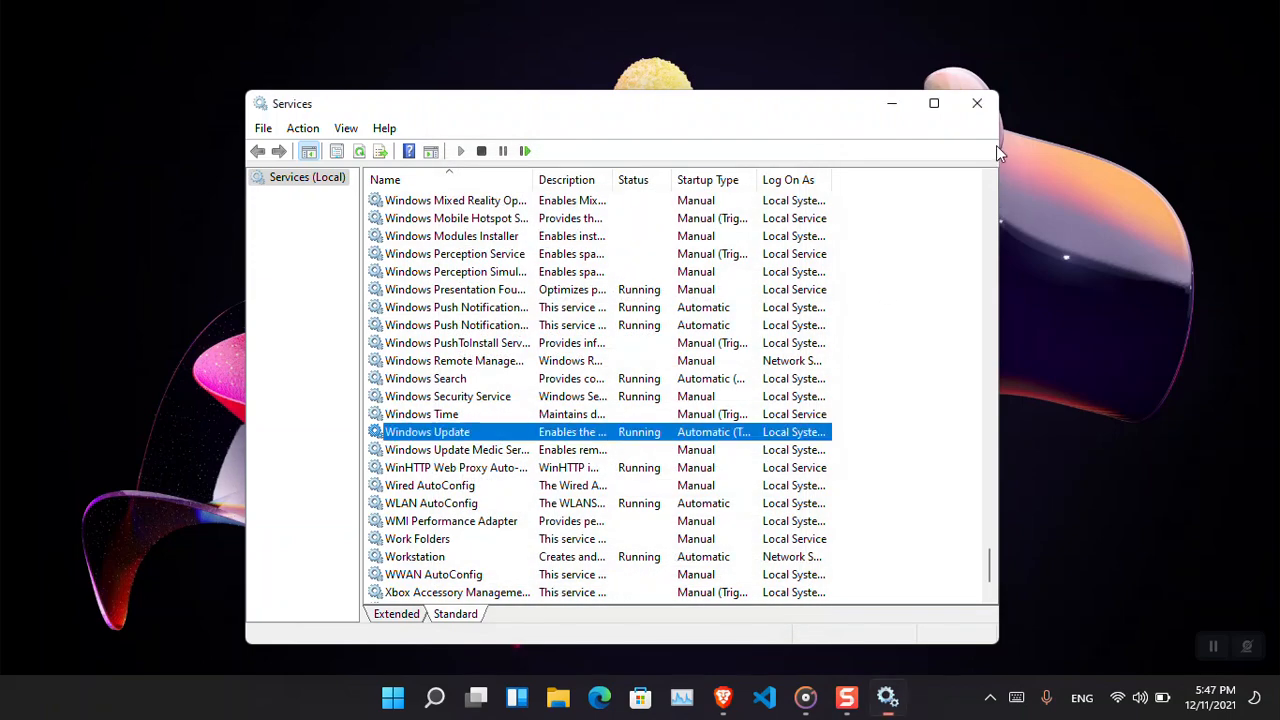
# Close Services, open Settings, and maximize its window.
pyautogui.click(979, 112)
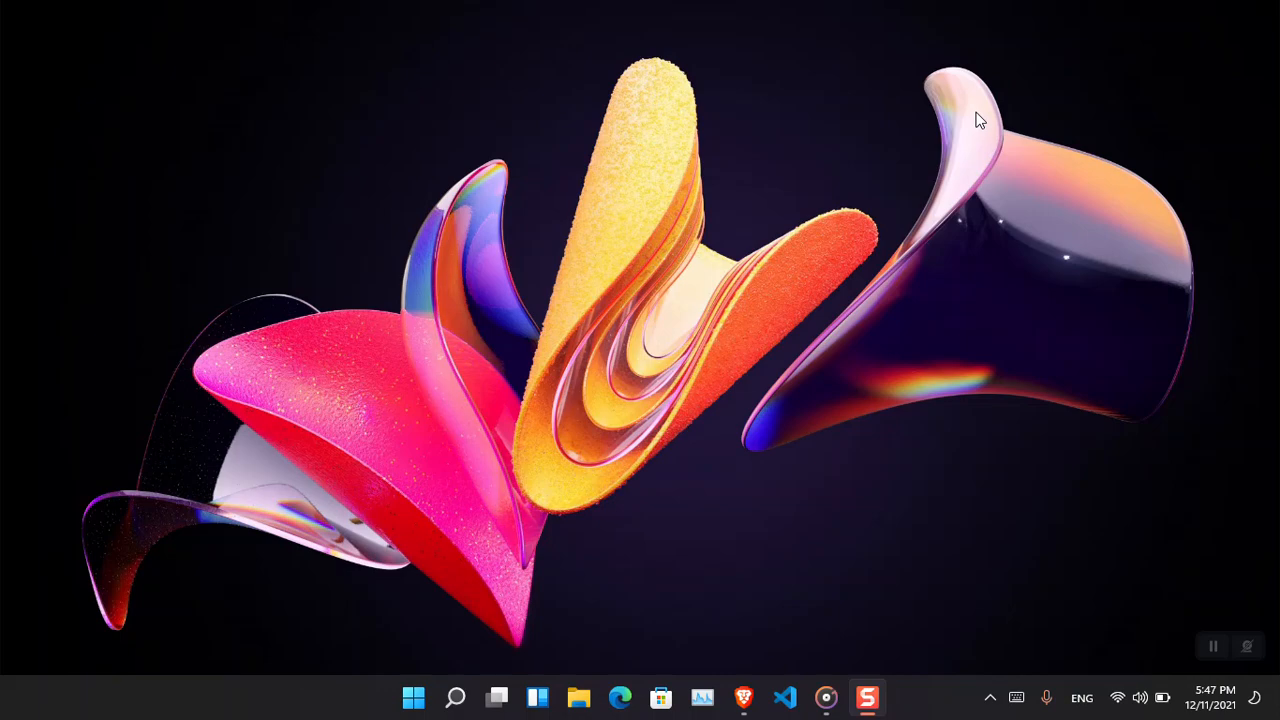
pyautogui.press('super+i')
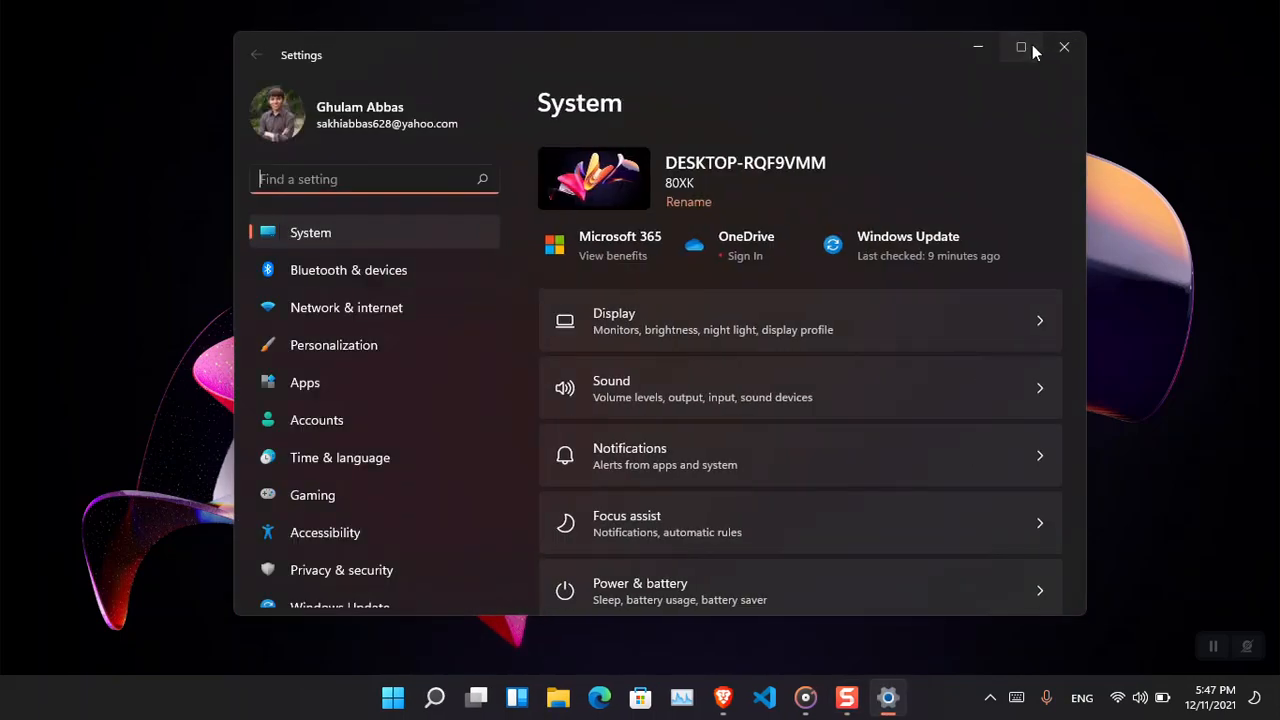
pyautogui.click(1021, 47)
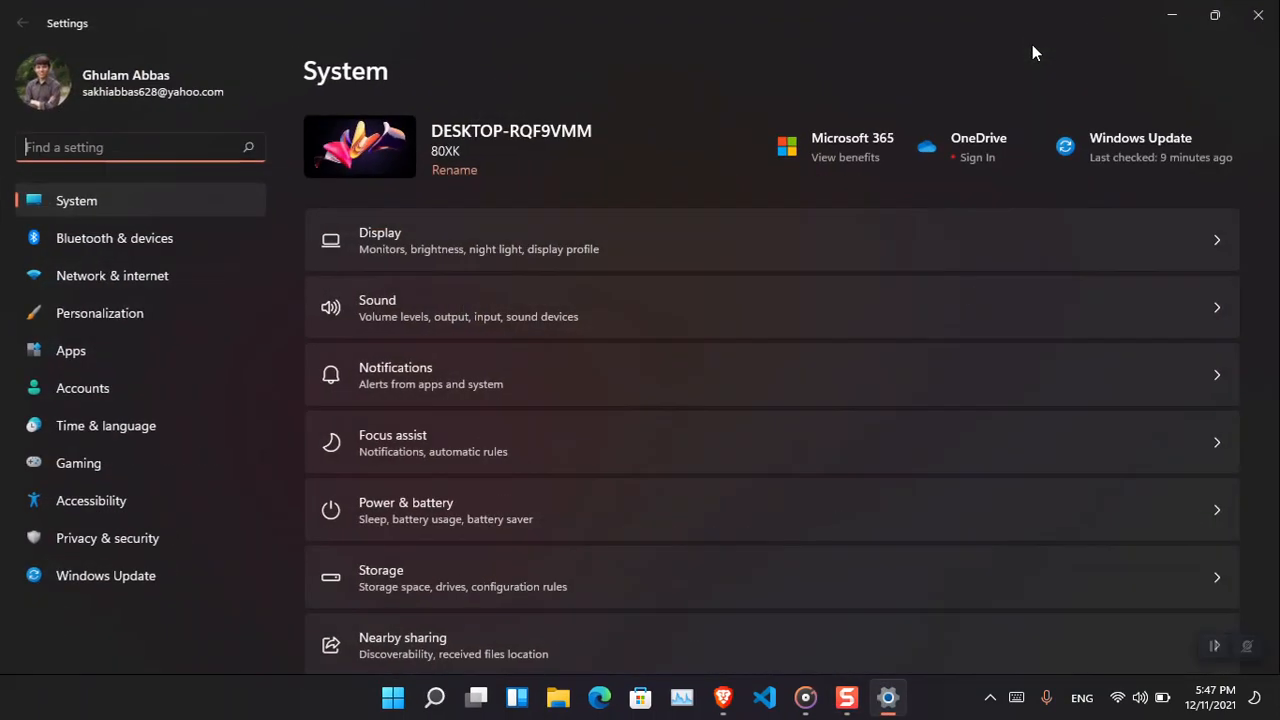
# Open Windows Update's update history and collapse the Quality Updates list.
pyautogui.click(1146, 151)
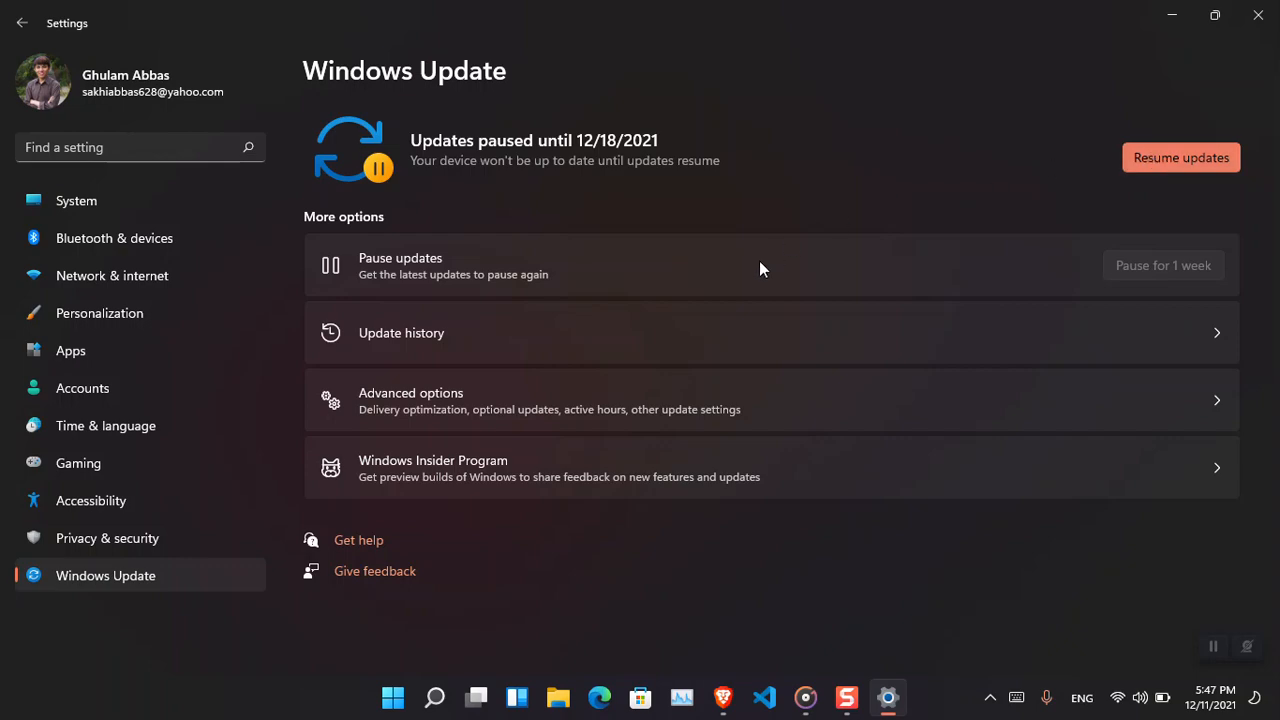
pyautogui.click(723, 333)
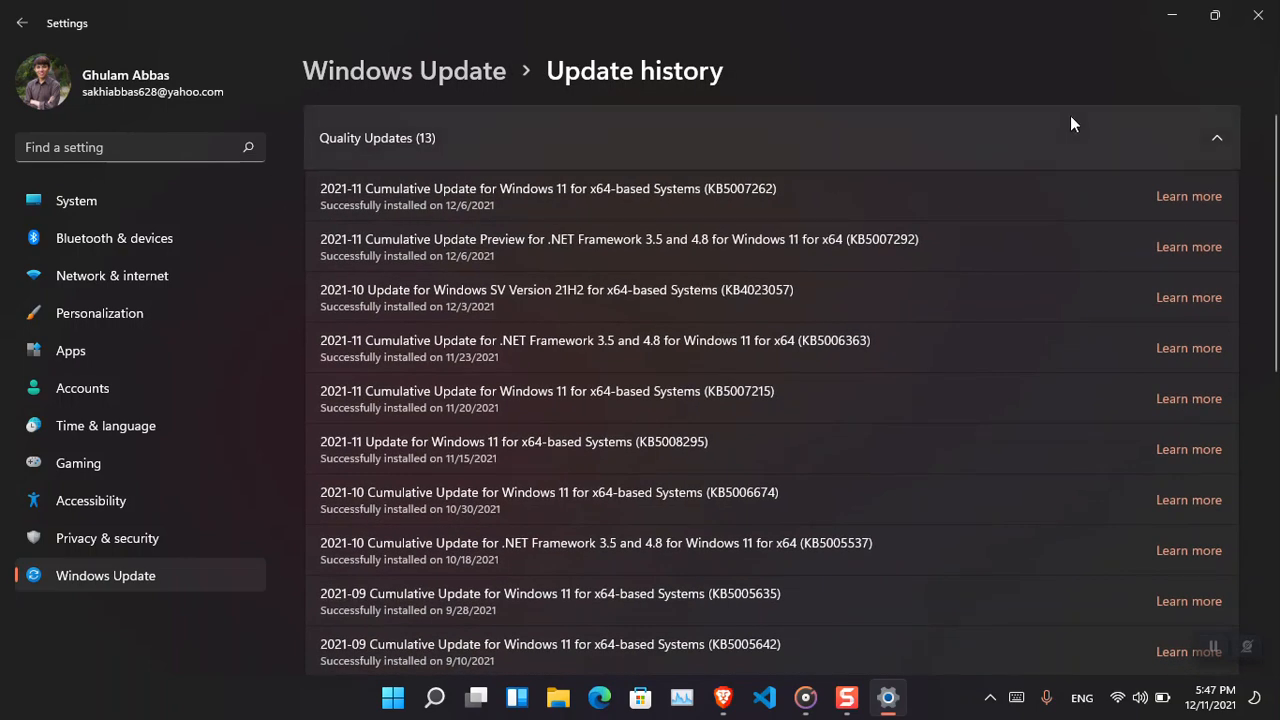
pyautogui.click(1216, 138)
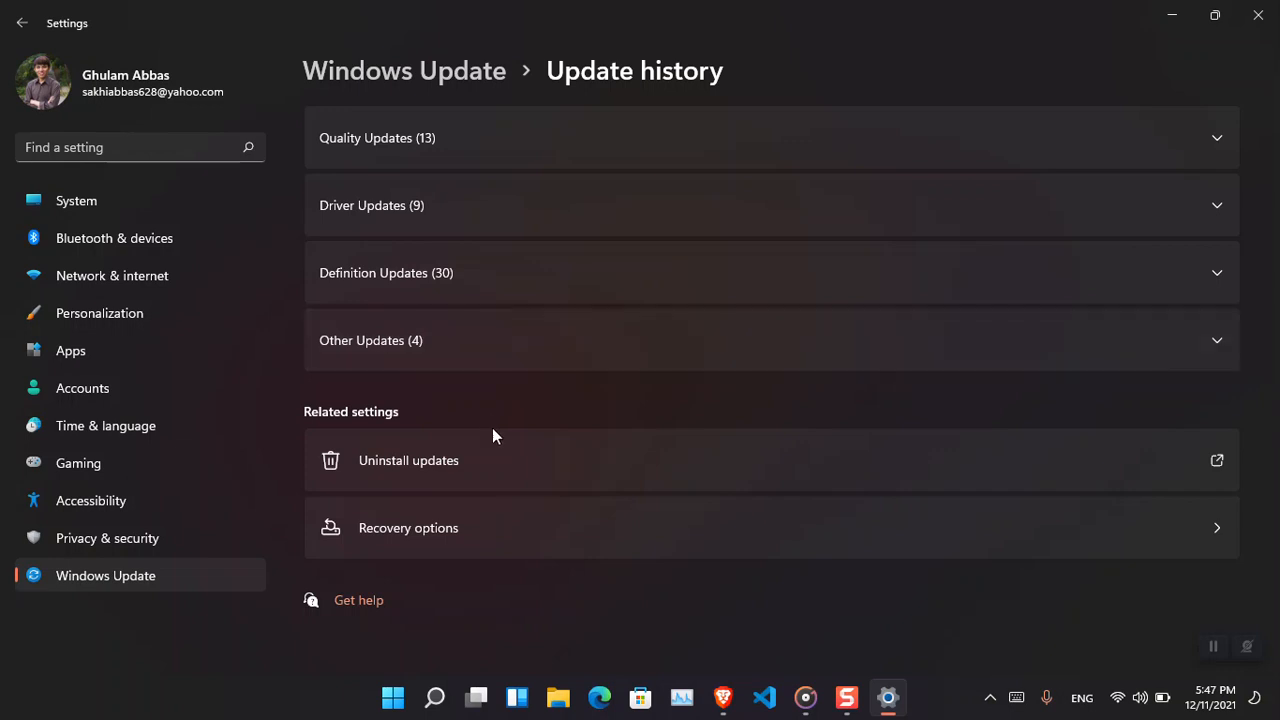
# Open the installed updates list from Uninstall updates, select the KB5007262 entry, widen its view, then close it and the Settings window.
pyautogui.click(504, 458)
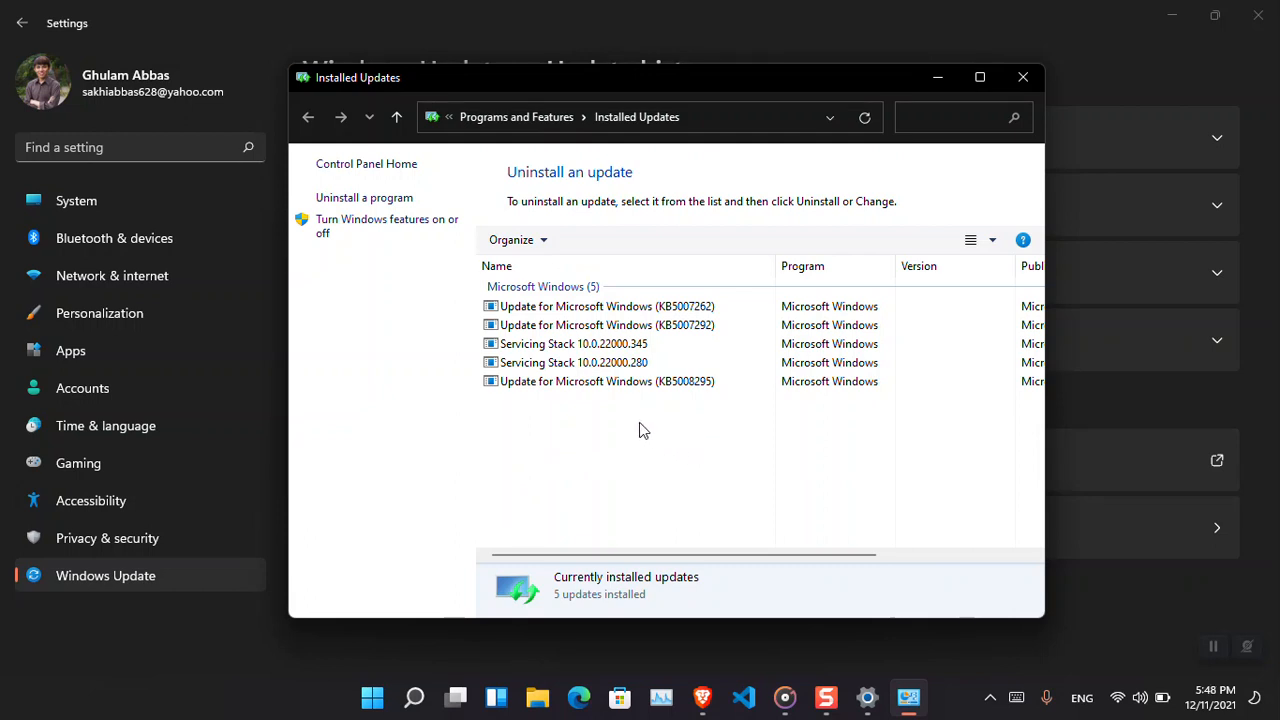
pyautogui.click(715, 302)
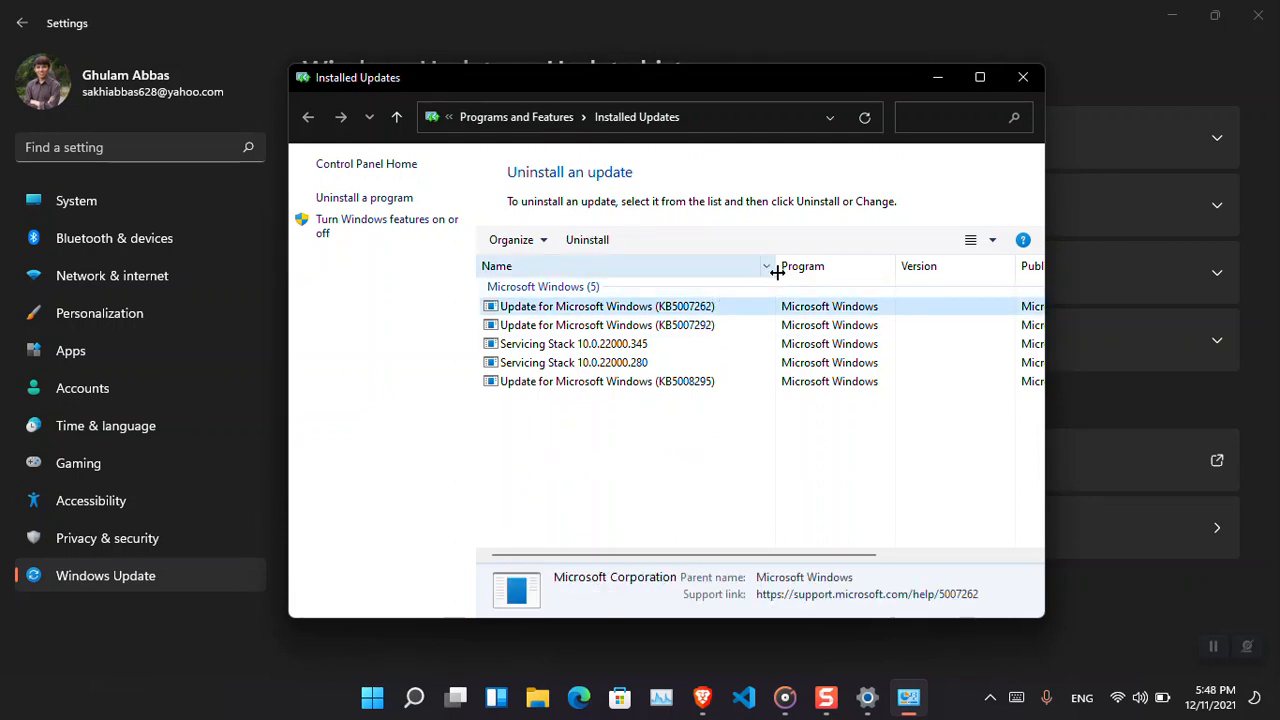
pyautogui.moveTo(776, 270); pyautogui.dragTo(686, 274)
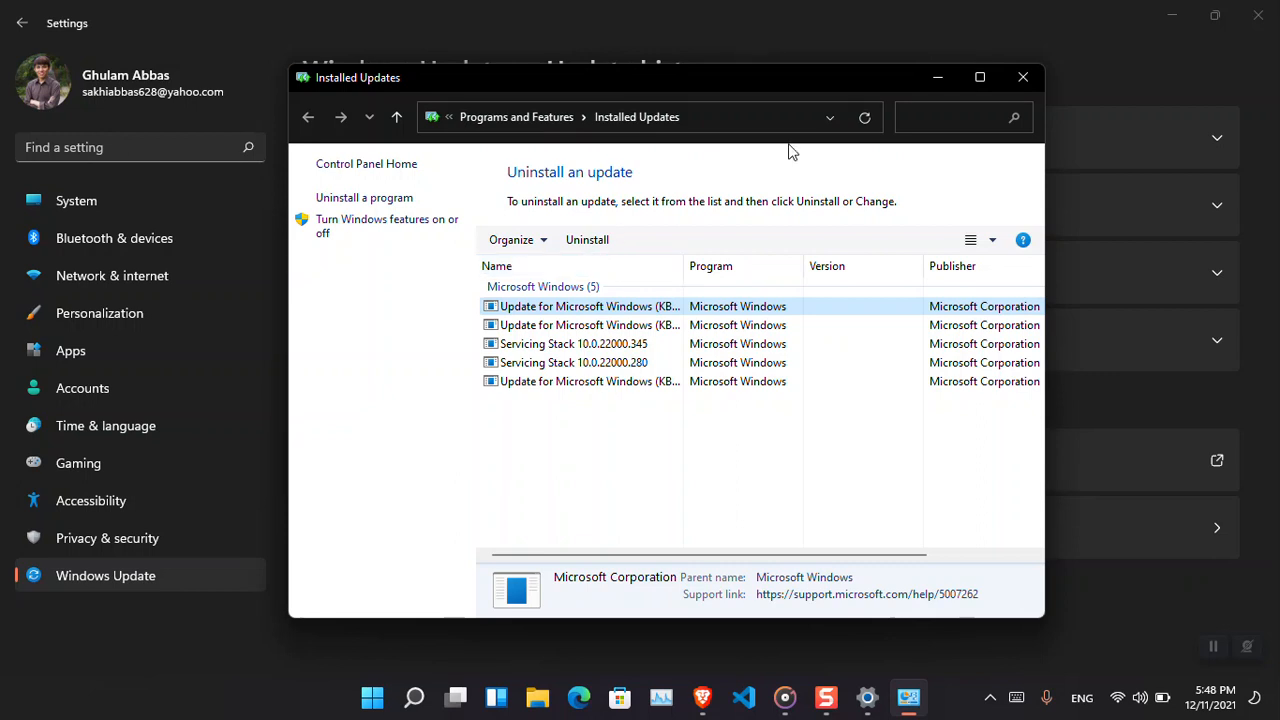
pyautogui.click(1020, 77)
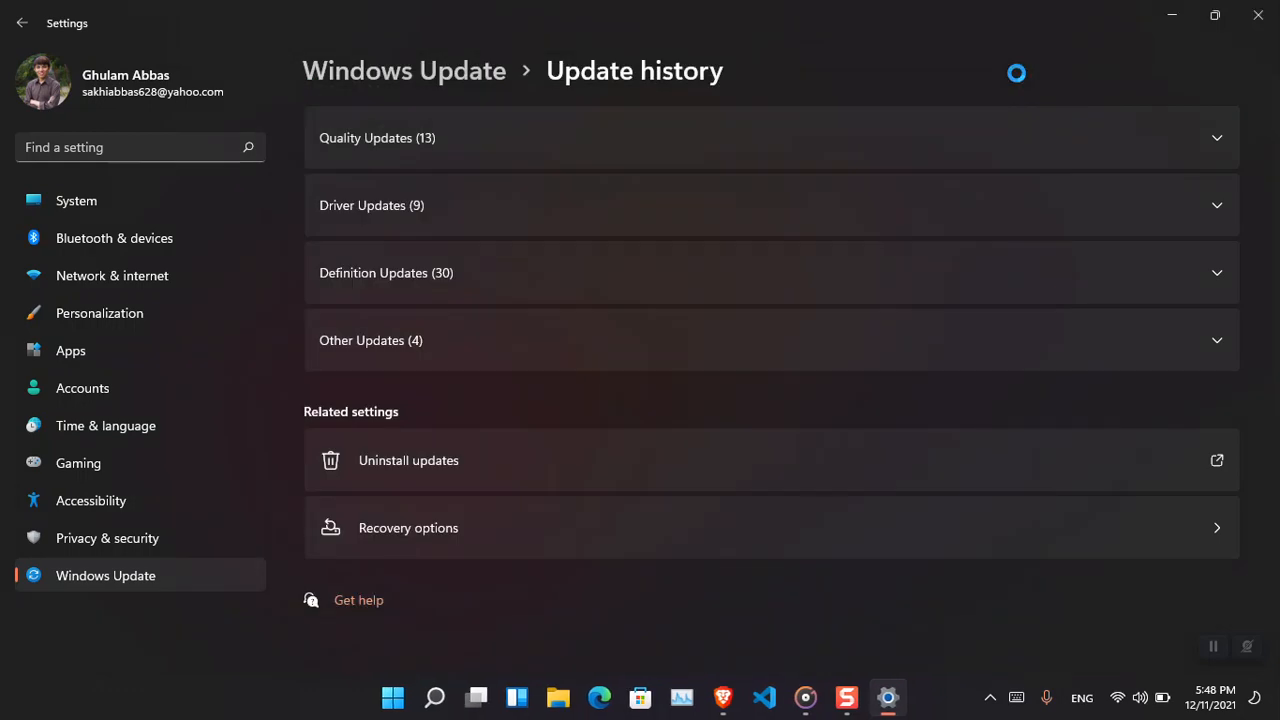
pyautogui.doubleClick(982, 9)
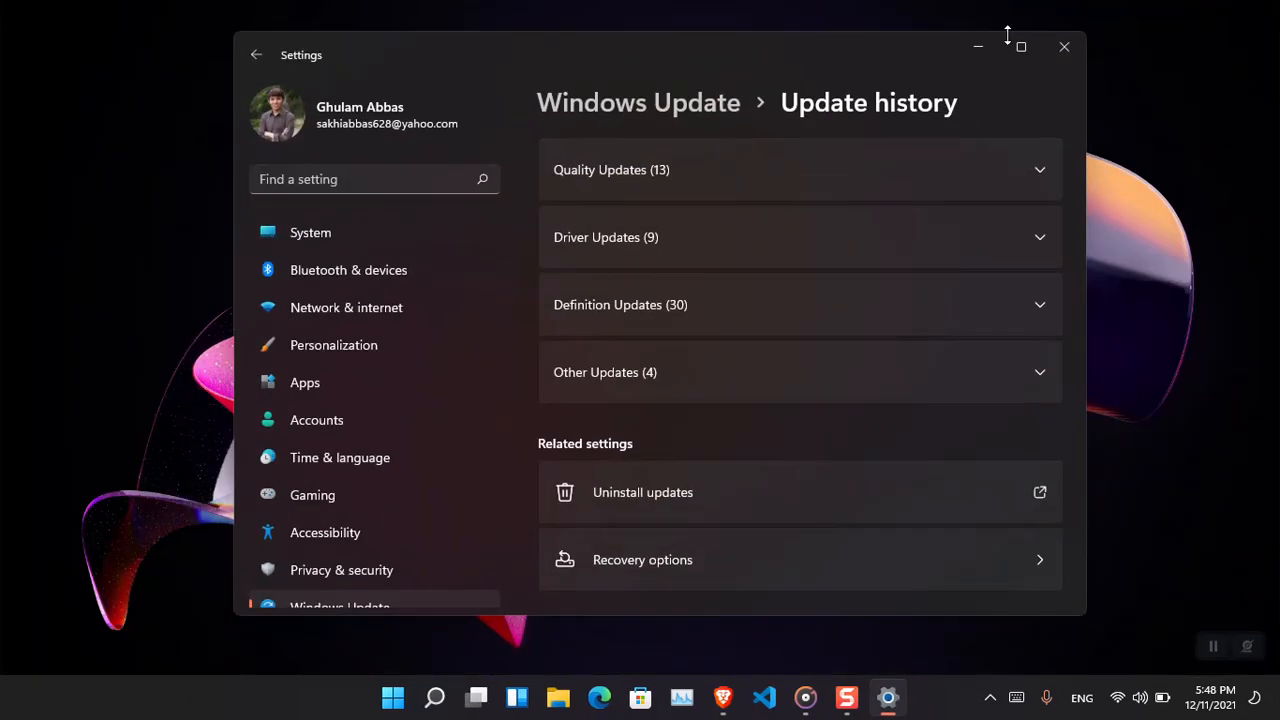
pyautogui.click(1063, 46)
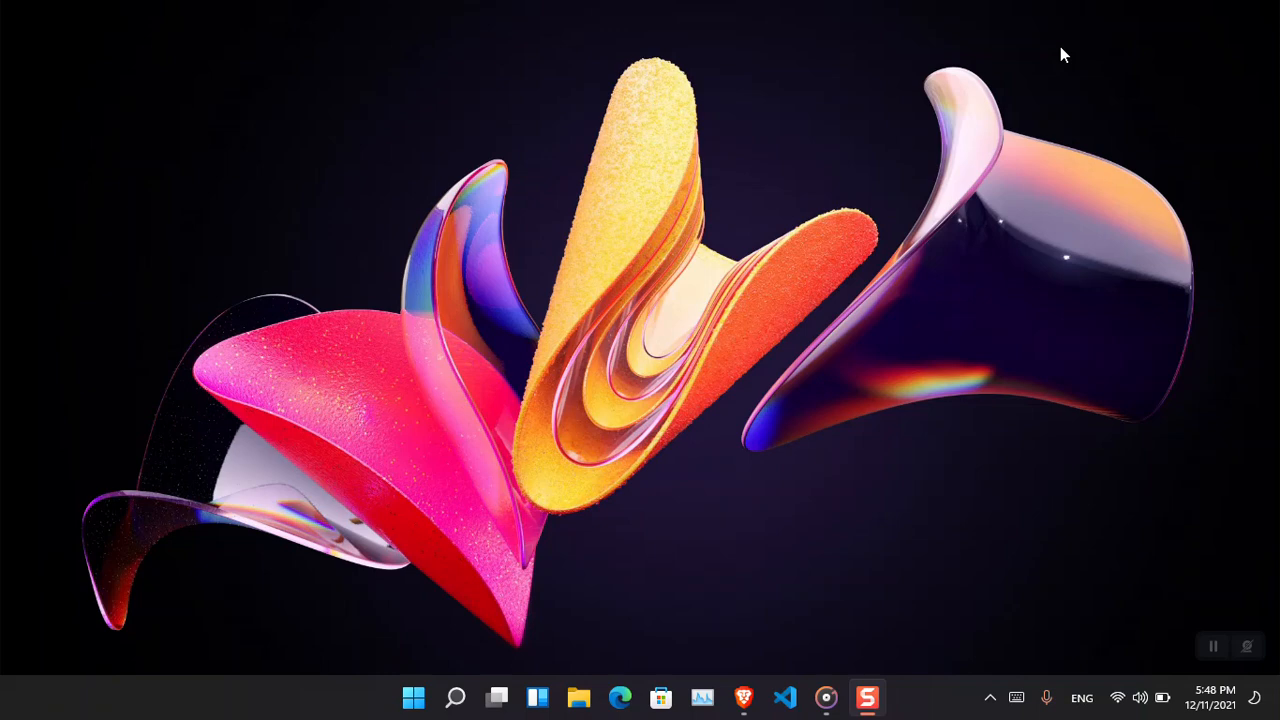
# Open Device Manager, collapse Other devices, expand Computer and Display adapters, and select Intel(R) HD Graphics 620.
pyautogui.press('super+x')
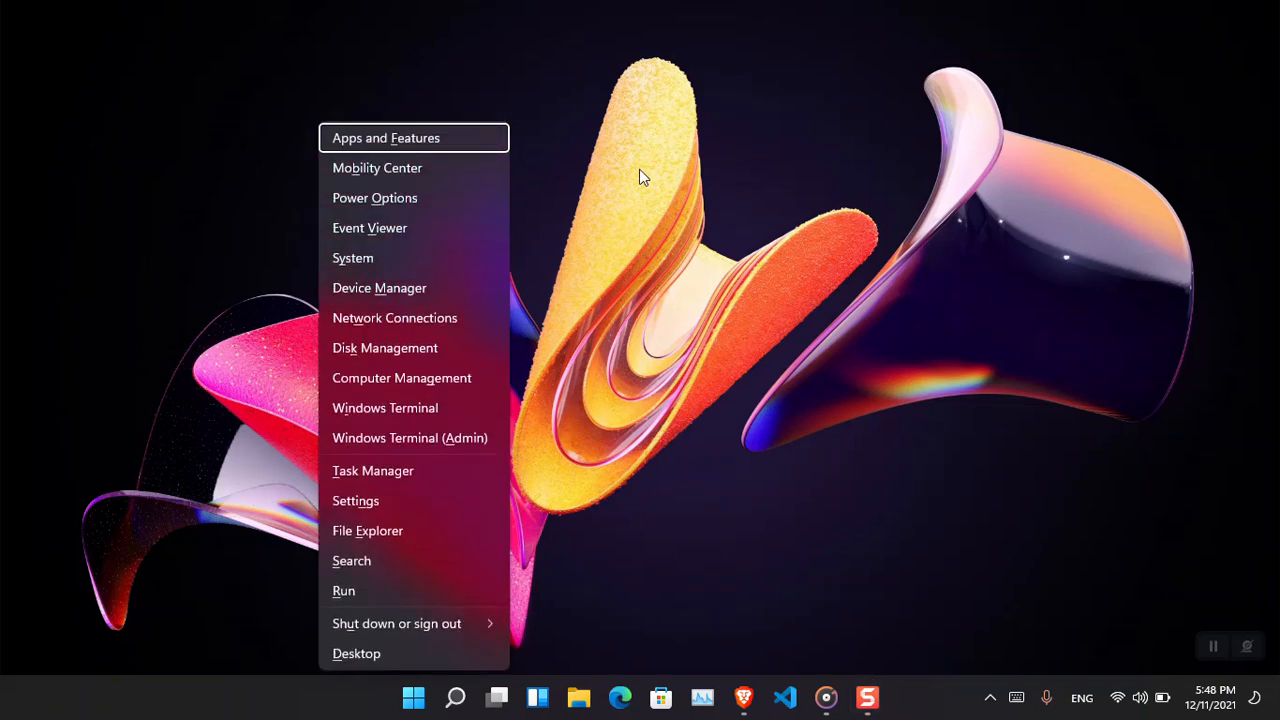
pyautogui.click(429, 293)
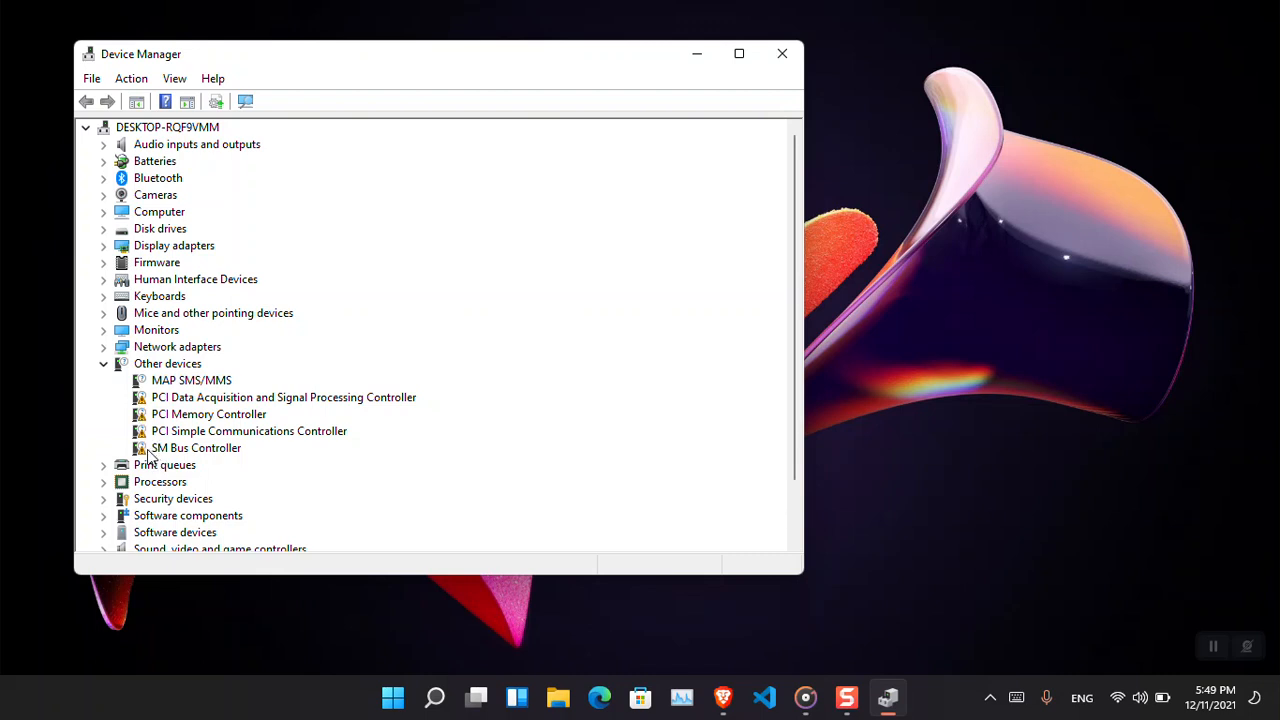
pyautogui.click(103, 364)
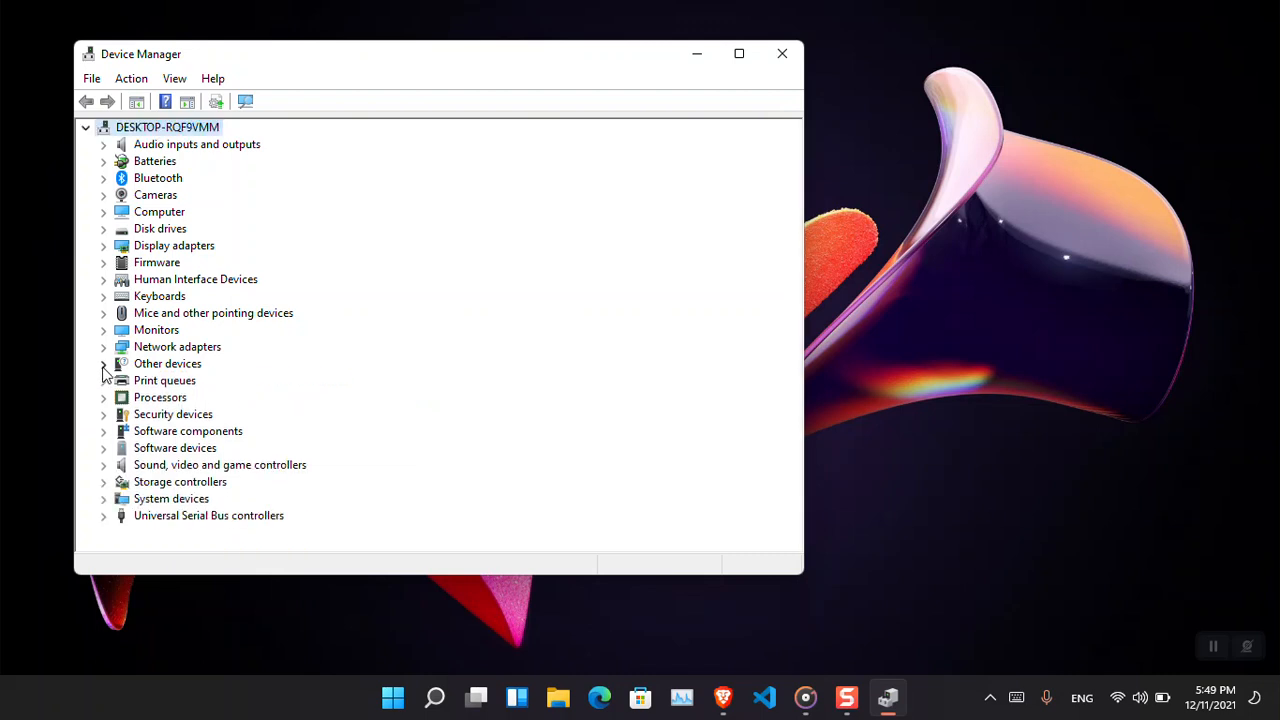
pyautogui.click(103, 212)
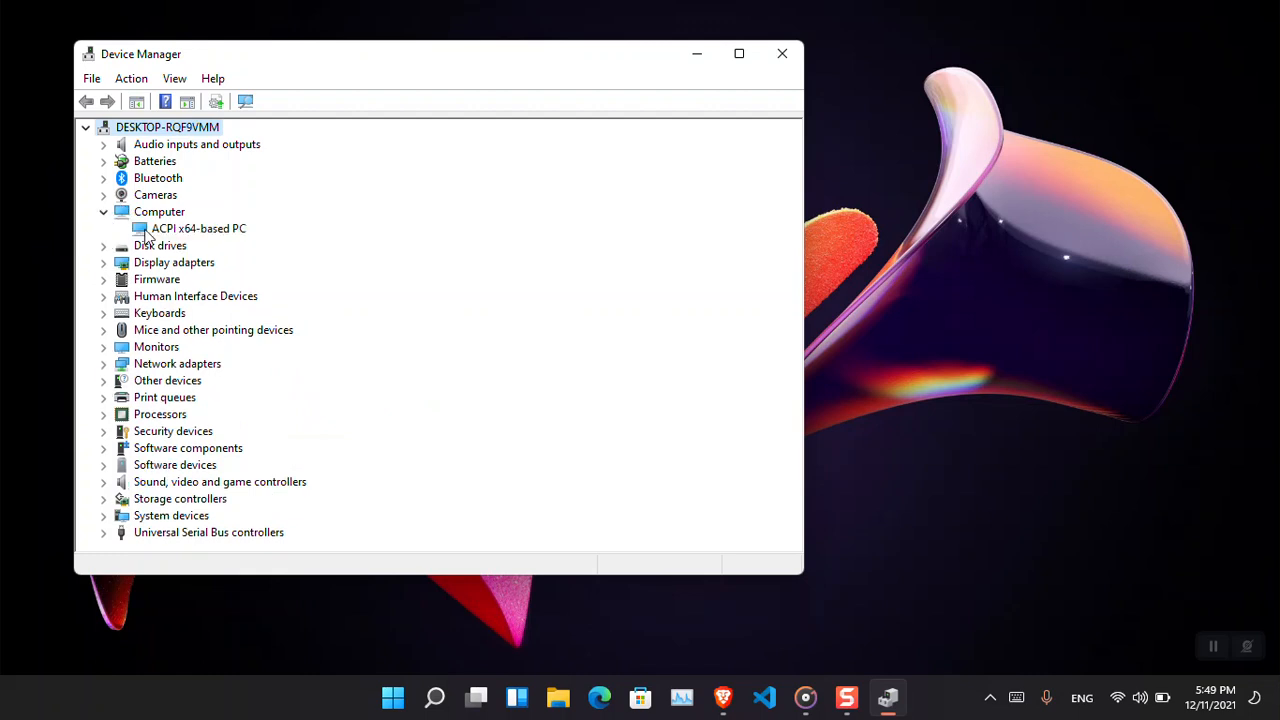
pyautogui.click(104, 263)
pyautogui.click(225, 285)
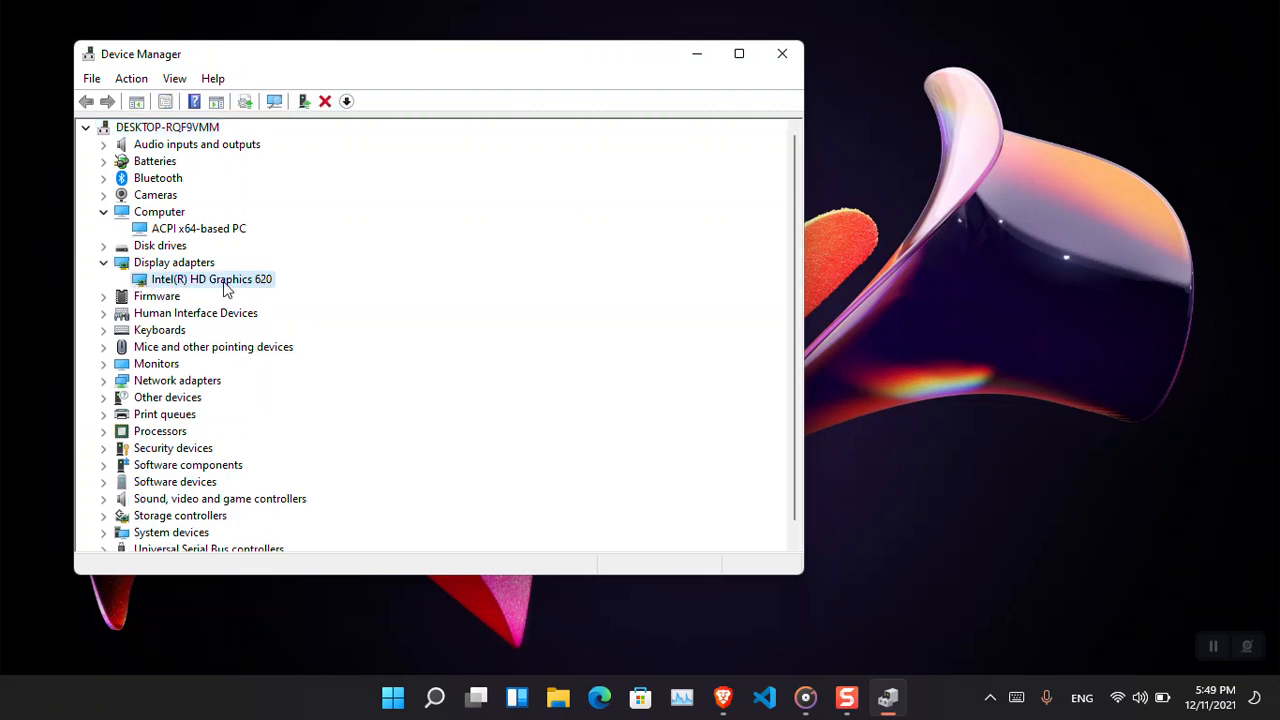
# Open the Intel(R) HD Graphics 620 properties, view its Driver page, cancel, and close Device Manager.
pyautogui.rightClick(226, 287)
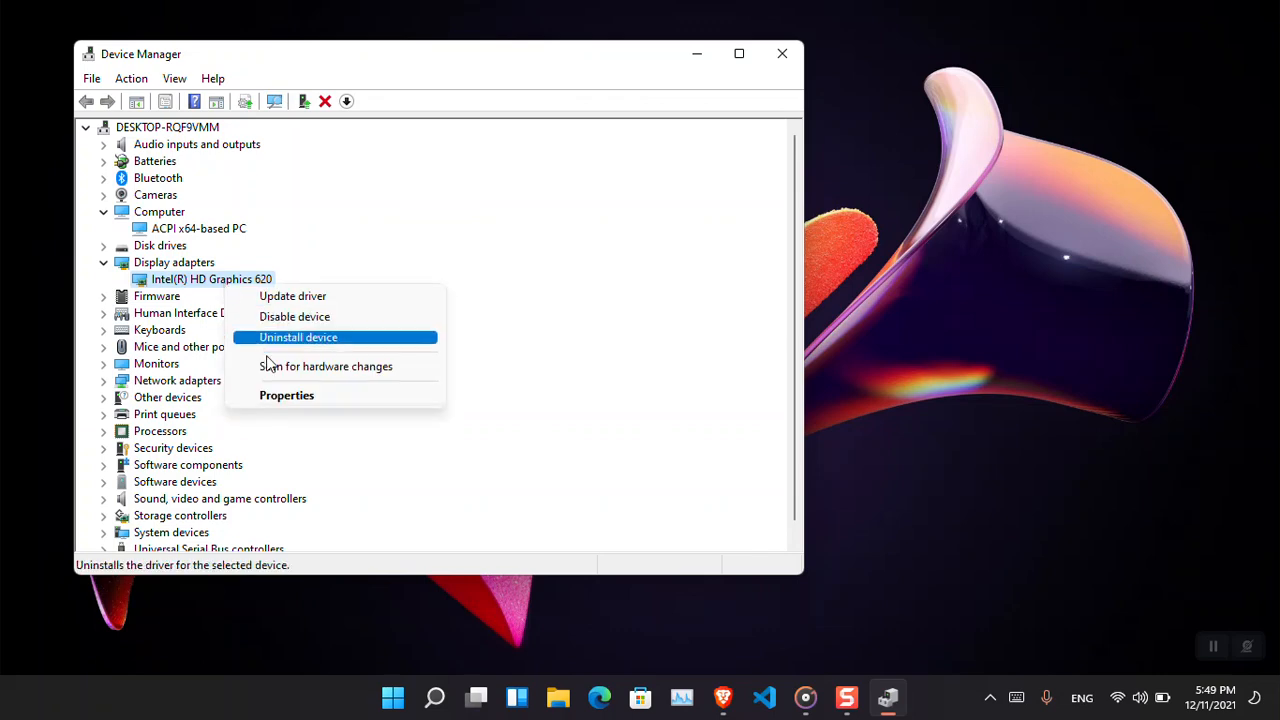
pyautogui.click(284, 398)
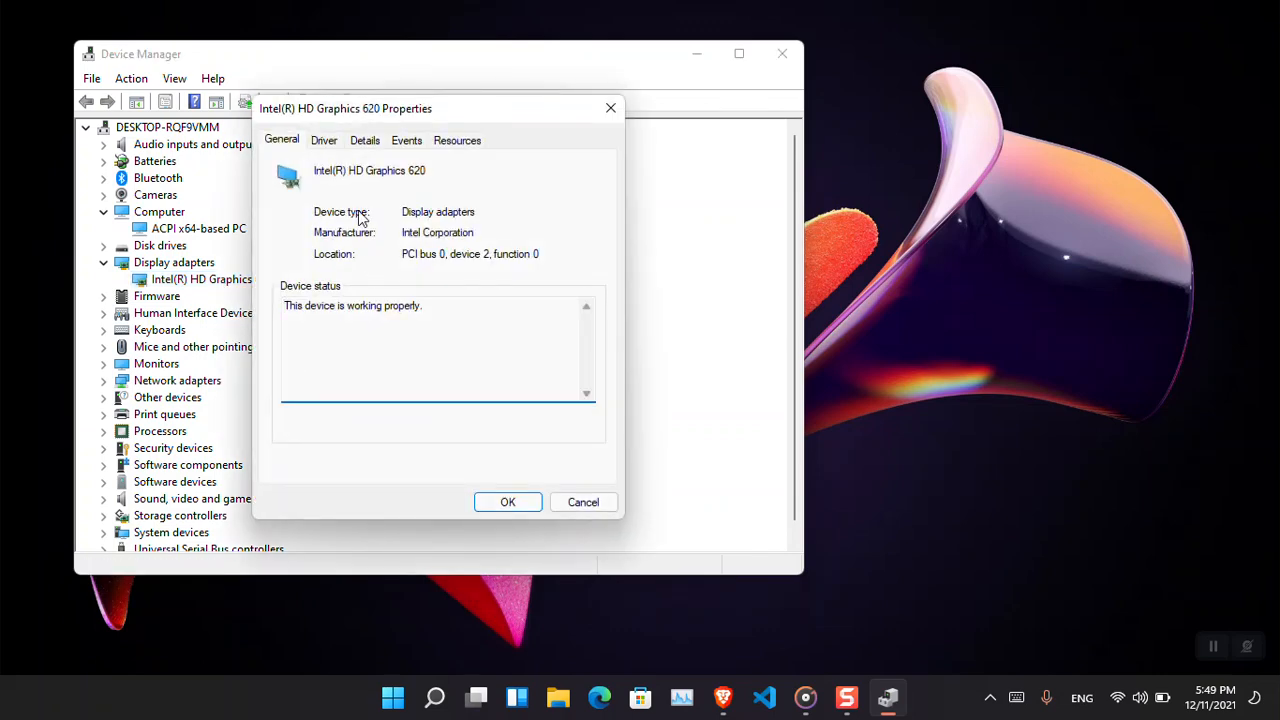
pyautogui.click(331, 145)
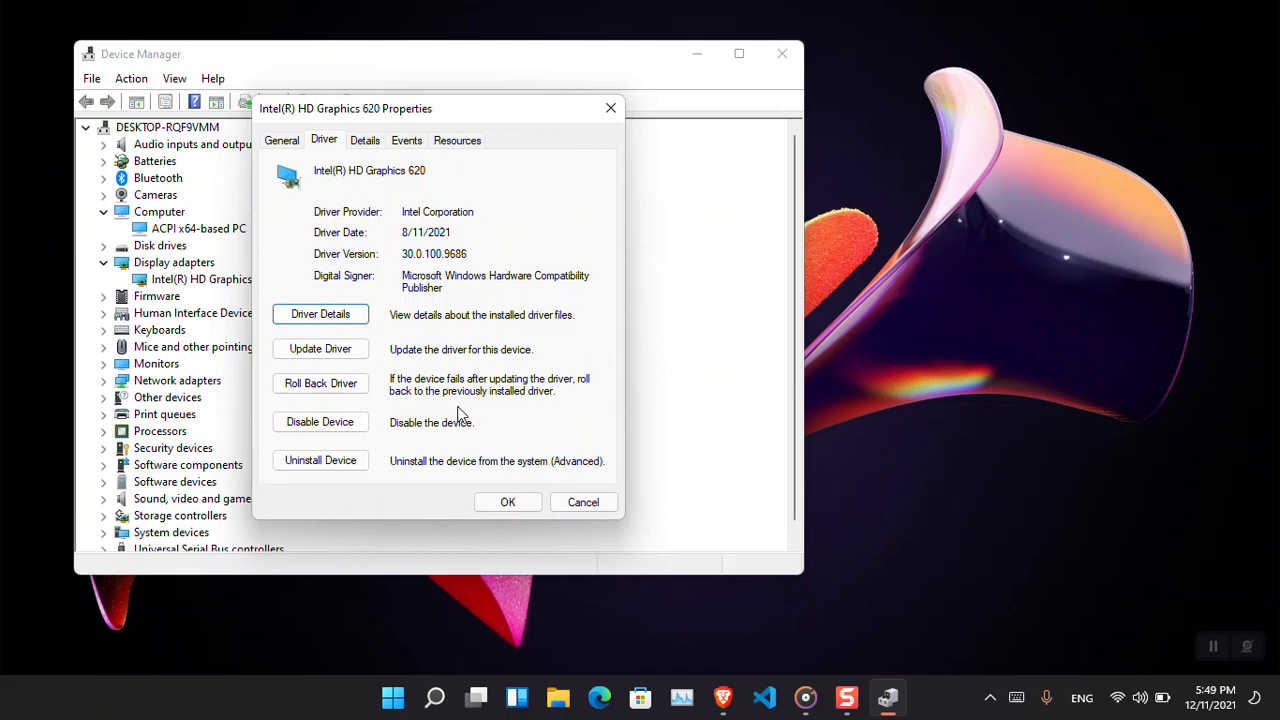
pyautogui.click(574, 509)
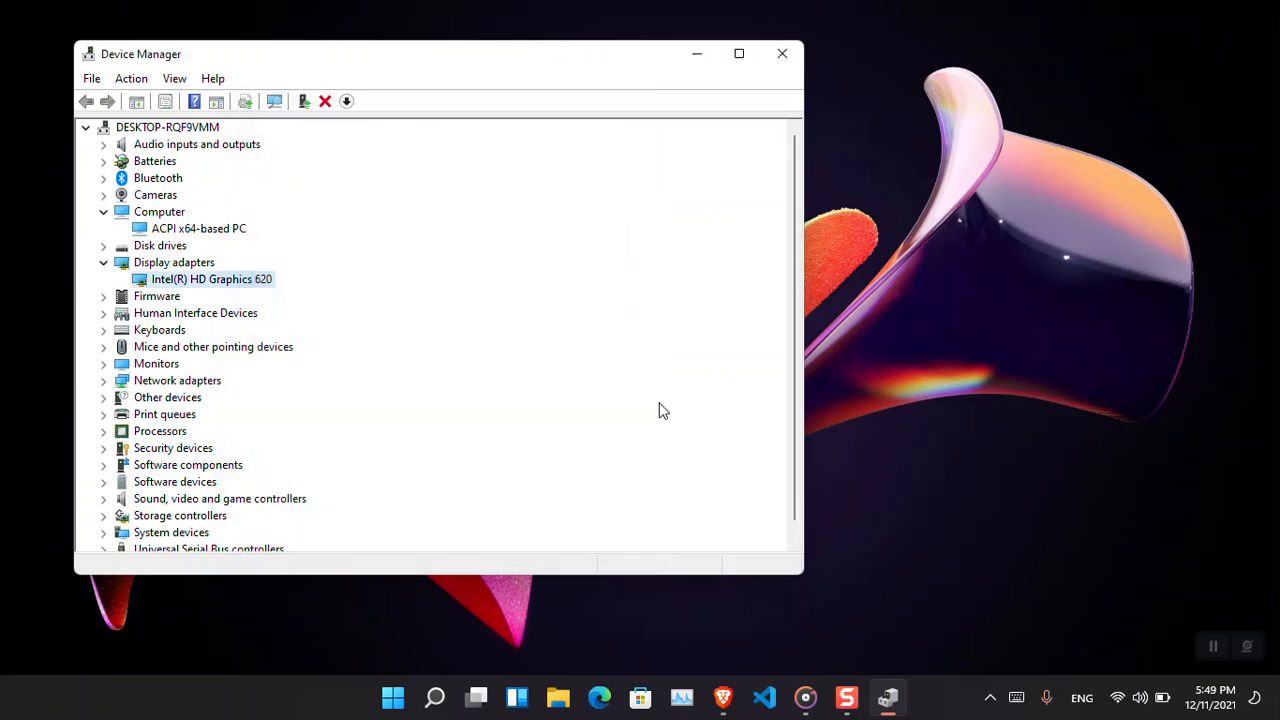
pyautogui.click(781, 54)
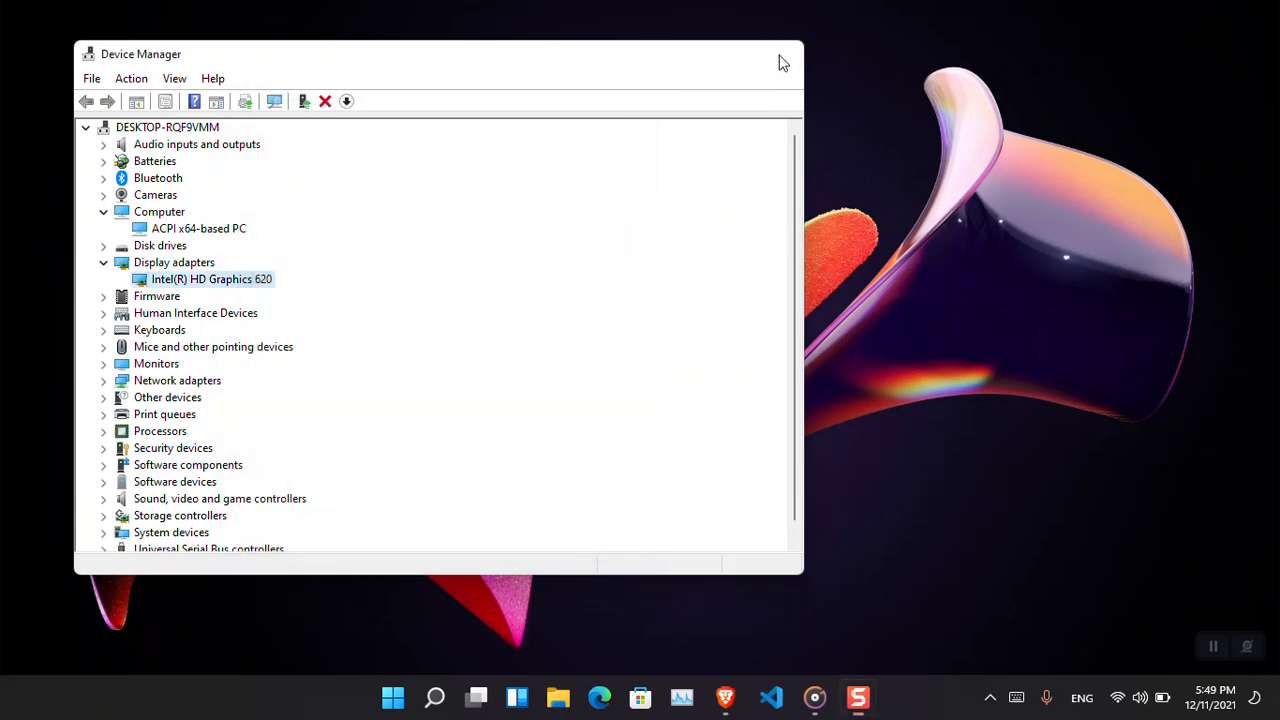